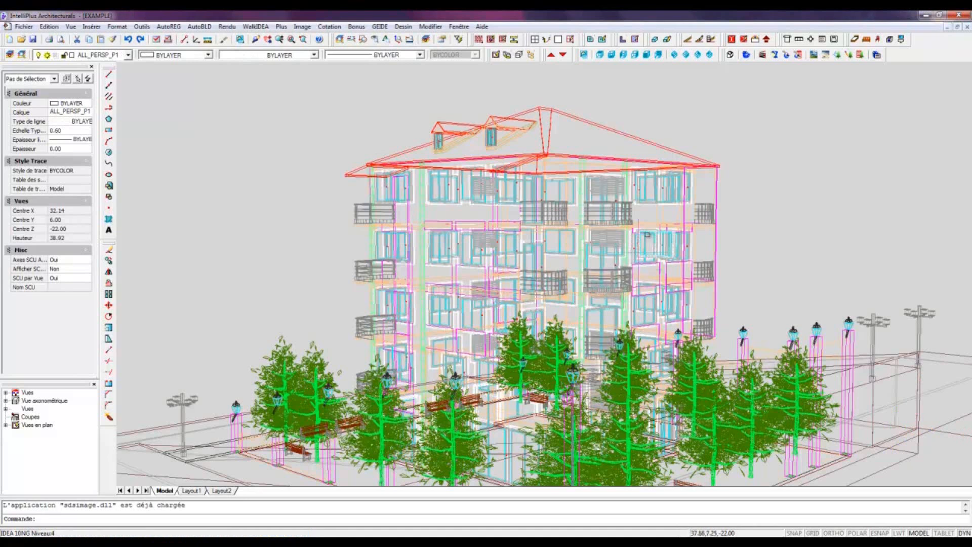
Step: View the example building with hidden lines removed and as a textured rendering, orbiting and zooming to examine its other facades
{"action": "left_click", "coordinate": [729, 55]}
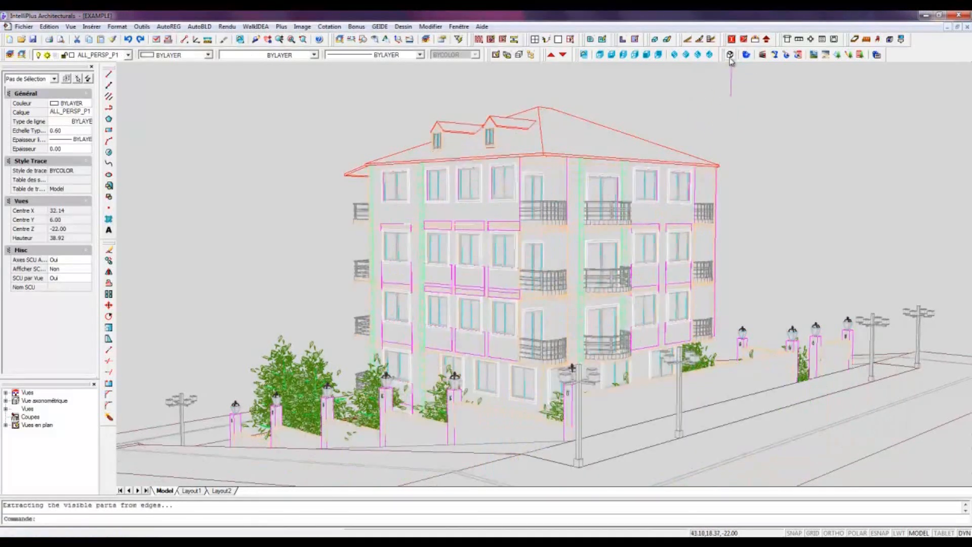
{"action": "left_click", "coordinate": [746, 55]}
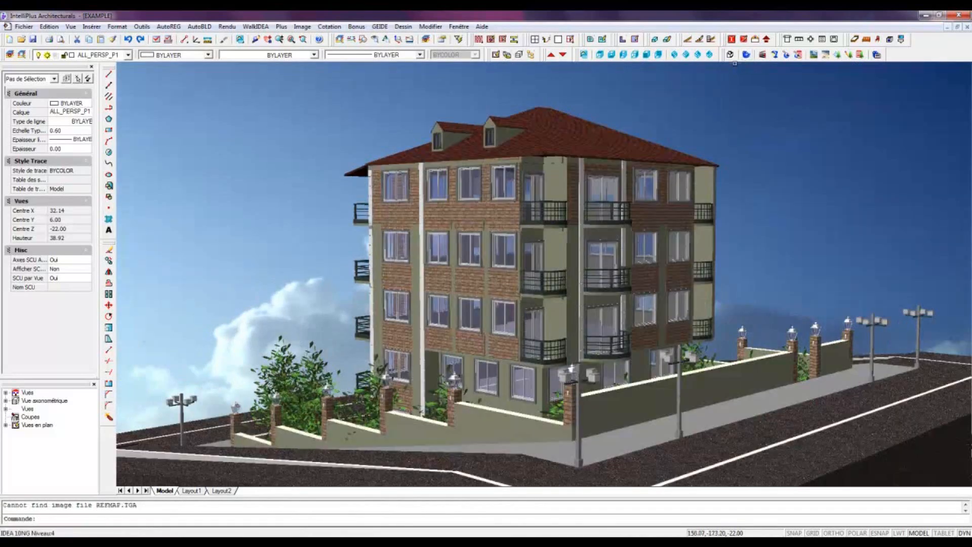
{"action": "left_click", "coordinate": [258, 40]}
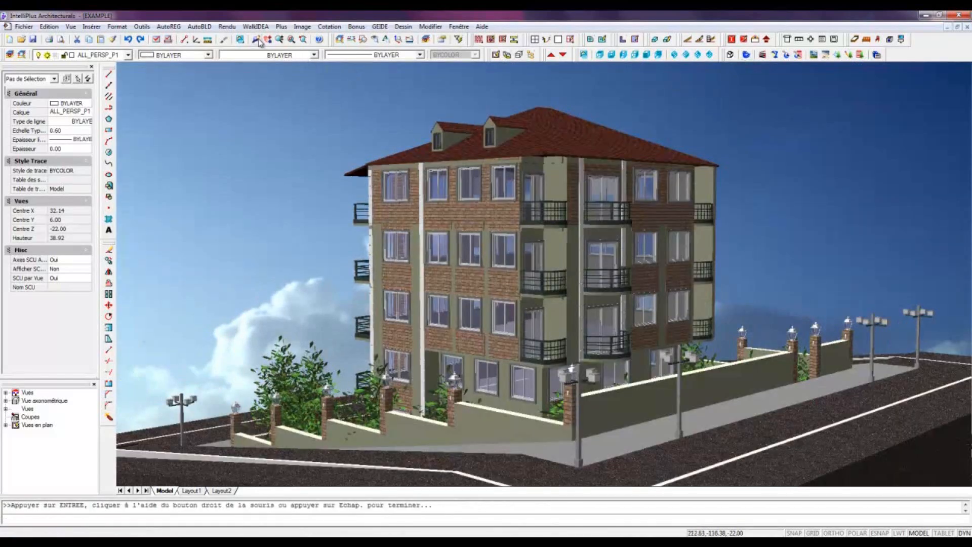
{"action": "left_click_drag", "start_coordinate": [544, 278], "coordinate": [367, 210]}
{"action": "right_click", "coordinate": [367, 209]}
{"action": "left_click", "coordinate": [280, 39]}
{"action": "left_click_drag", "start_coordinate": [410, 302], "coordinate": [423, 223]}
{"action": "key", "text": "Escape"}
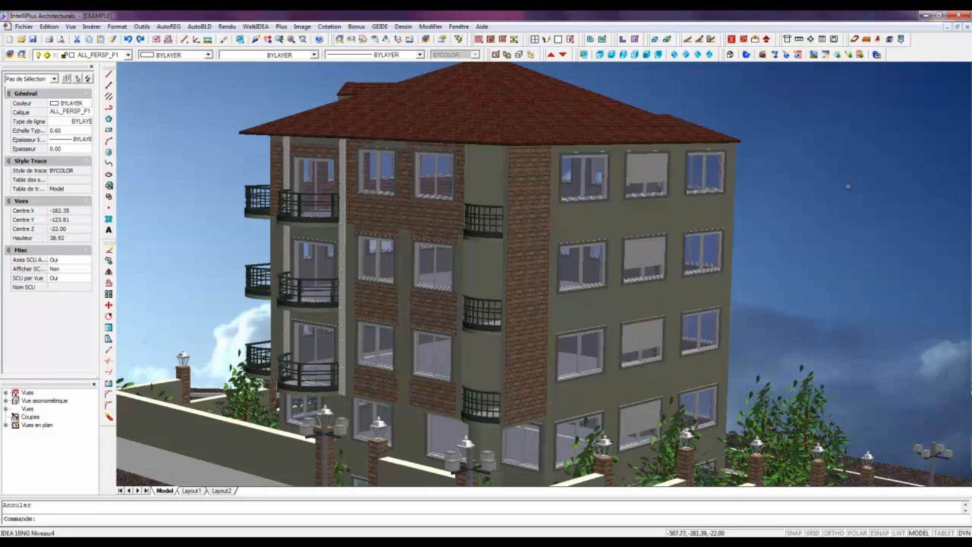
Step: Close the EXAMPLE drawing without saving changes and create a new project named DEMO
{"action": "left_click", "coordinate": [967, 28]}
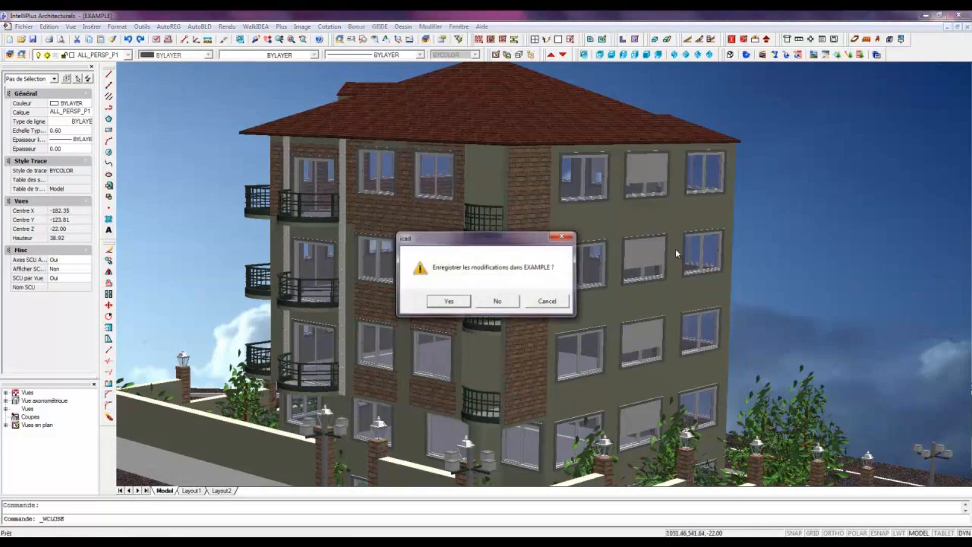
{"action": "left_click", "coordinate": [511, 304]}
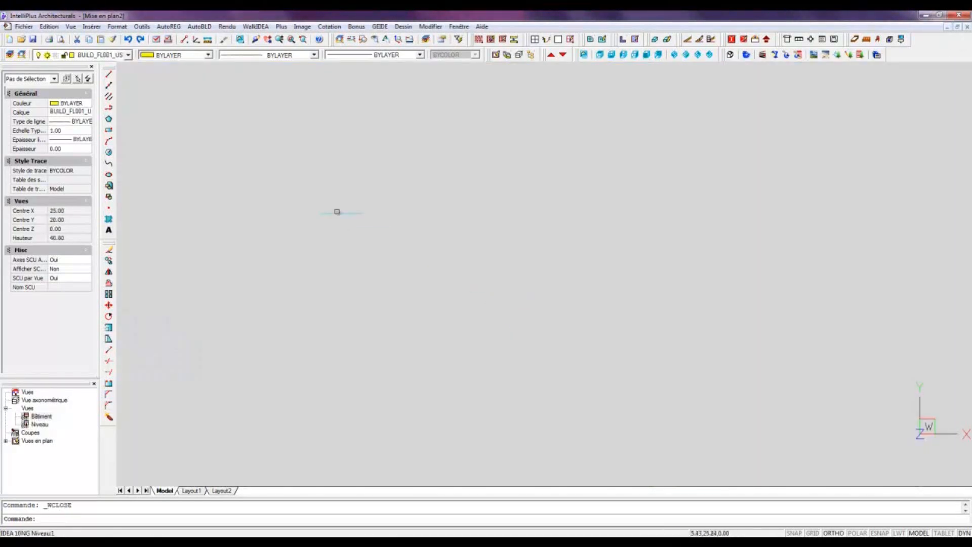
{"action": "left_click", "coordinate": [23, 27]}
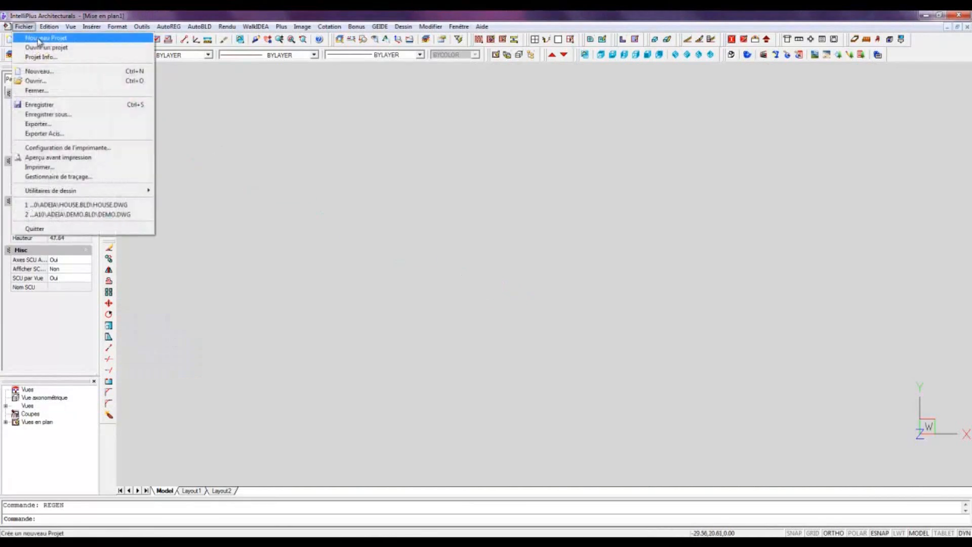
{"action": "left_click", "coordinate": [40, 37]}
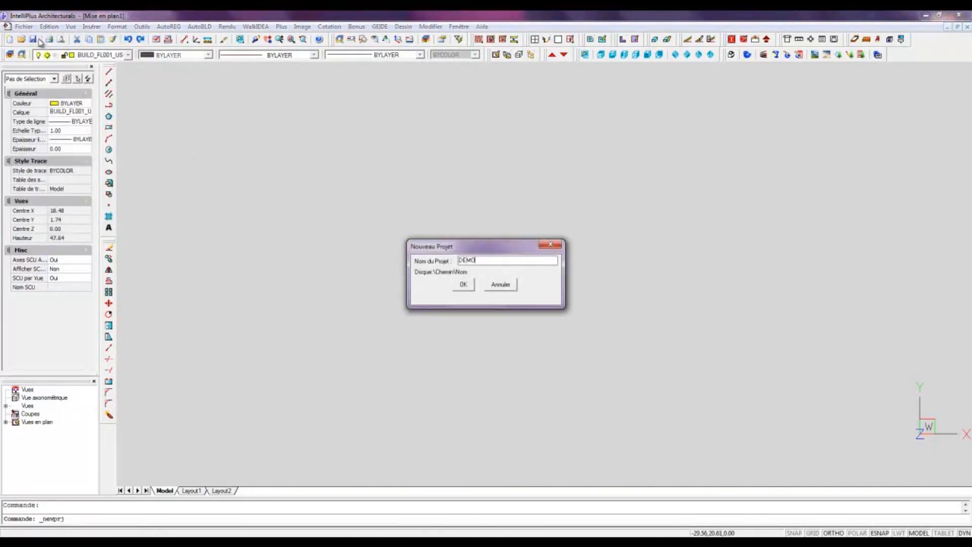
{"action": "left_click", "coordinate": [456, 284]}
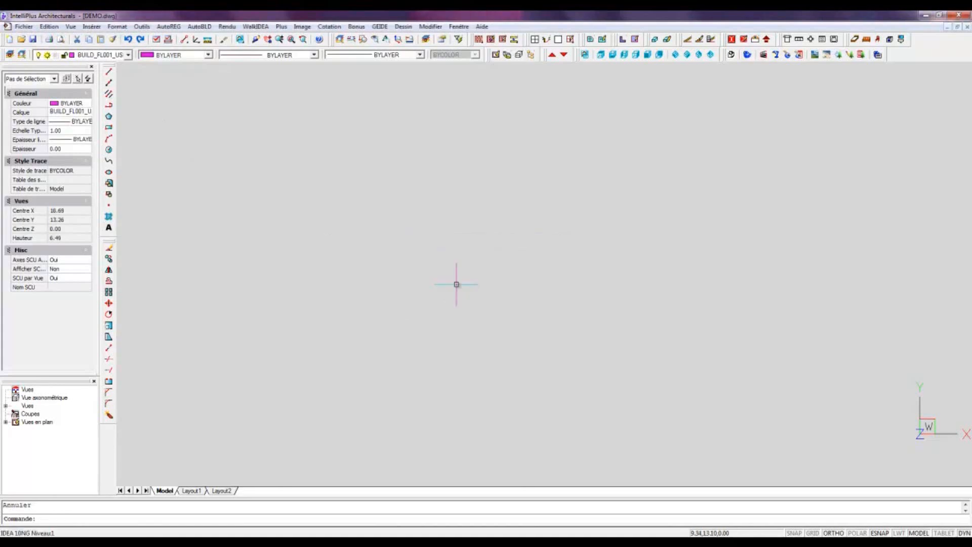
Step: Define a straight exterior wall with material 11 BLANC MAT as the 3D colour of both faces
{"action": "left_click", "coordinate": [199, 26]}
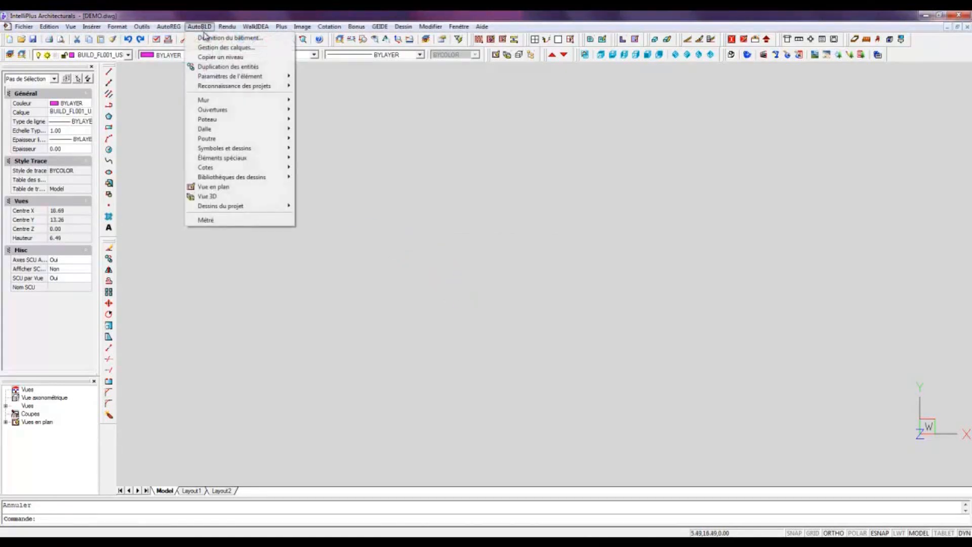
{"action": "mouse_move", "coordinate": [232, 99]}
{"action": "left_click", "coordinate": [323, 100]}
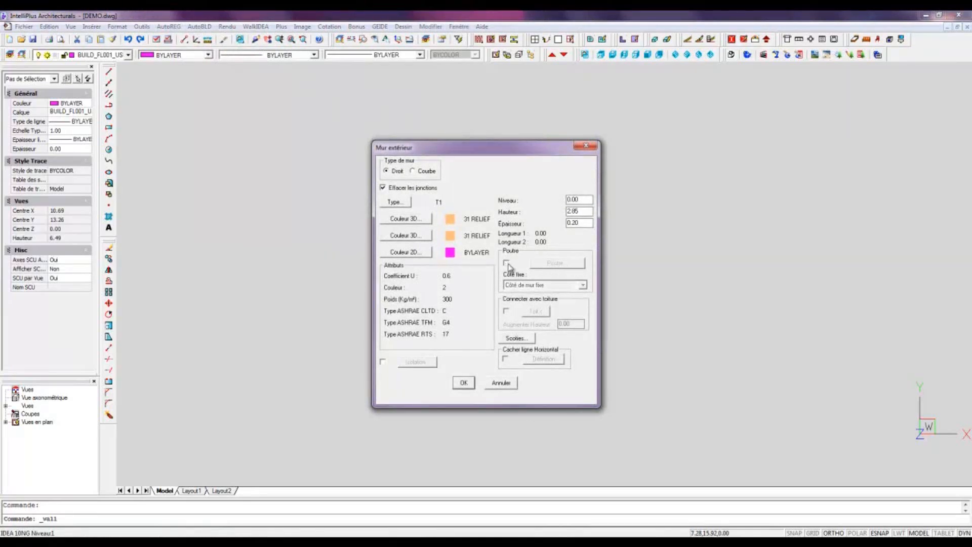
{"action": "left_click", "coordinate": [406, 219]}
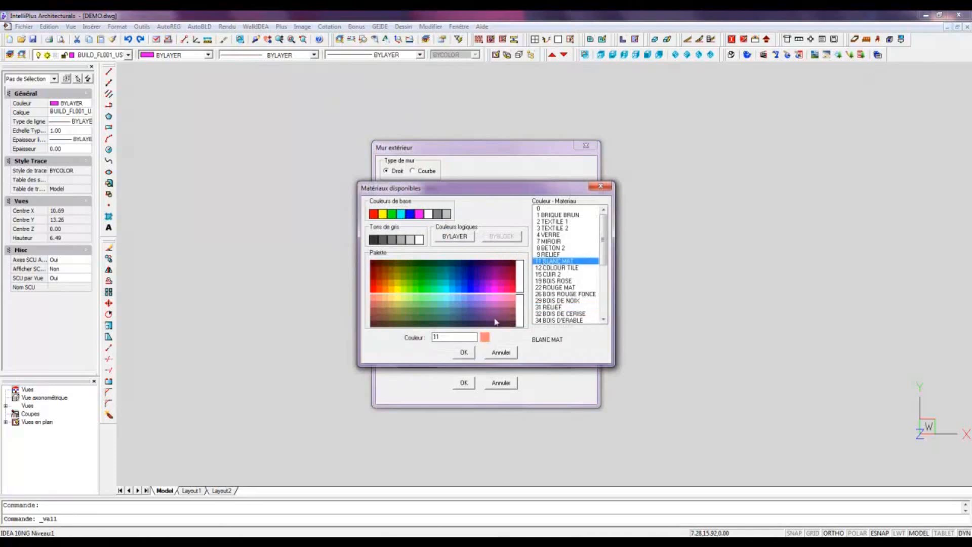
{"action": "left_click", "coordinate": [463, 352]}
{"action": "left_click", "coordinate": [414, 236]}
{"action": "left_click", "coordinate": [550, 261]}
{"action": "left_click", "coordinate": [473, 353]}
{"action": "left_click", "coordinate": [463, 381]}
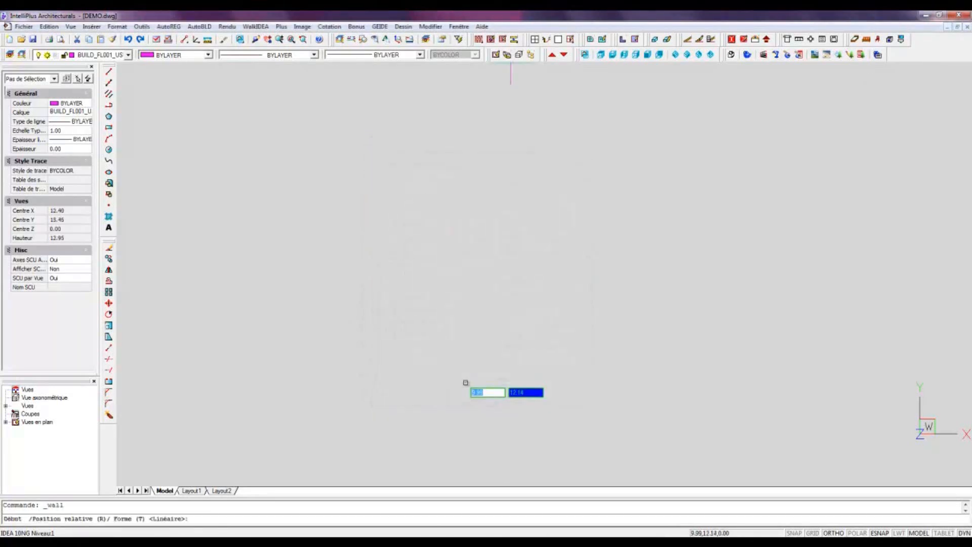
Step: Draw the first two exterior walls as an L, the upper horizontal wall and a perpendicular wall 5 long
{"action": "left_click", "coordinate": [667, 147]}
{"action": "type", "text": "5"}
{"action": "key", "text": "Return"}
{"action": "left_click", "coordinate": [365, 302]}
Step: In the 3D view, add an exterior wall 3 long from the free end of the shorter wall
{"action": "left_click", "coordinate": [509, 56]}
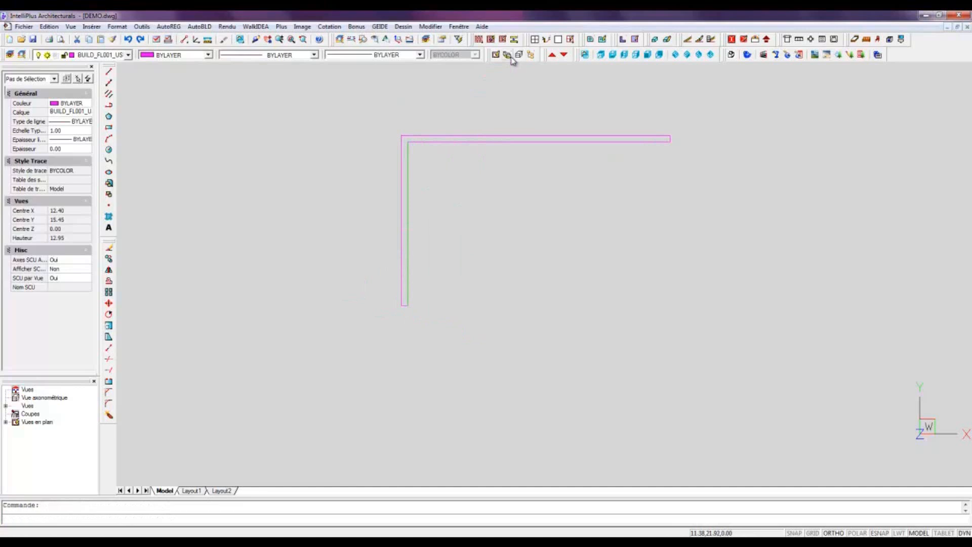
{"action": "left_click", "coordinate": [479, 40]}
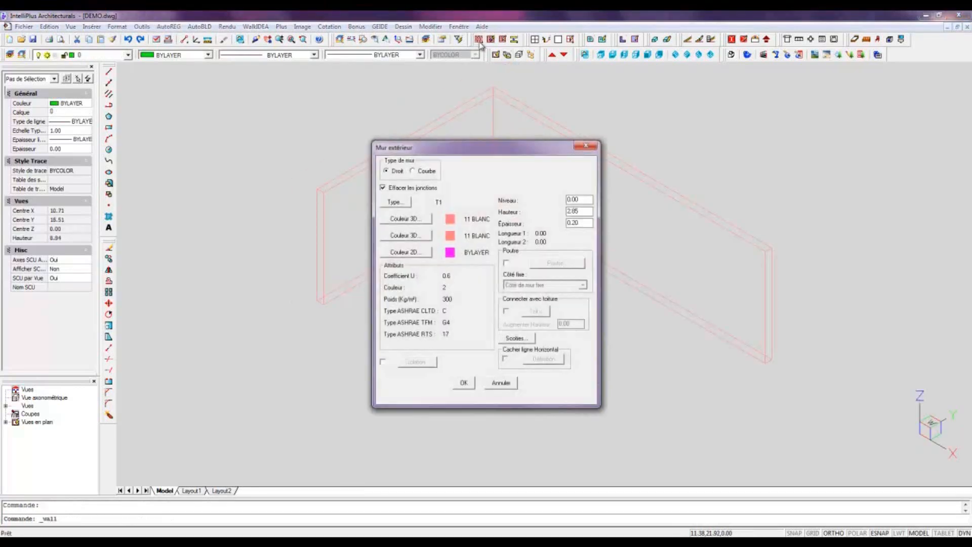
{"action": "left_click", "coordinate": [463, 382]}
{"action": "left_click", "coordinate": [322, 303]}
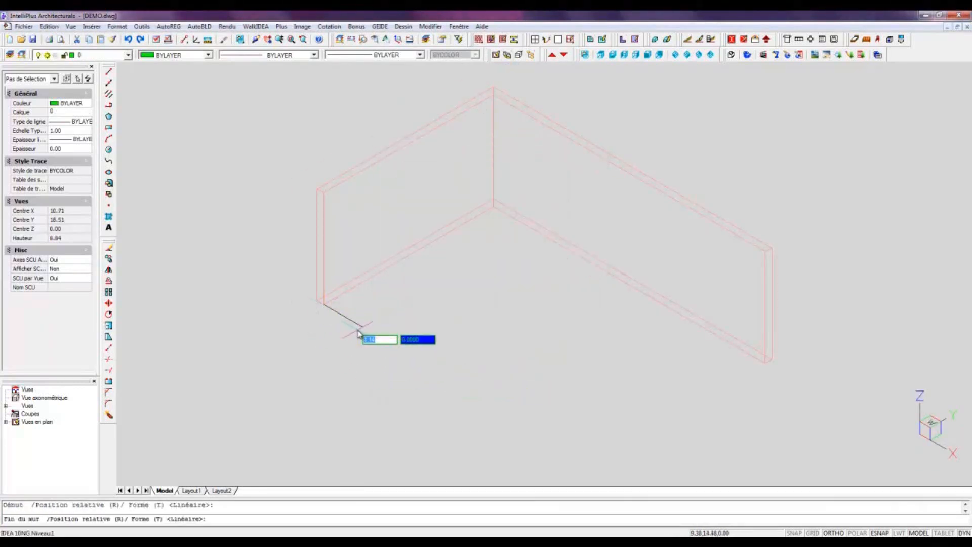
{"action": "type", "text": "3"}
{"action": "key", "text": "Return"}
{"action": "left_click", "coordinate": [335, 368]}
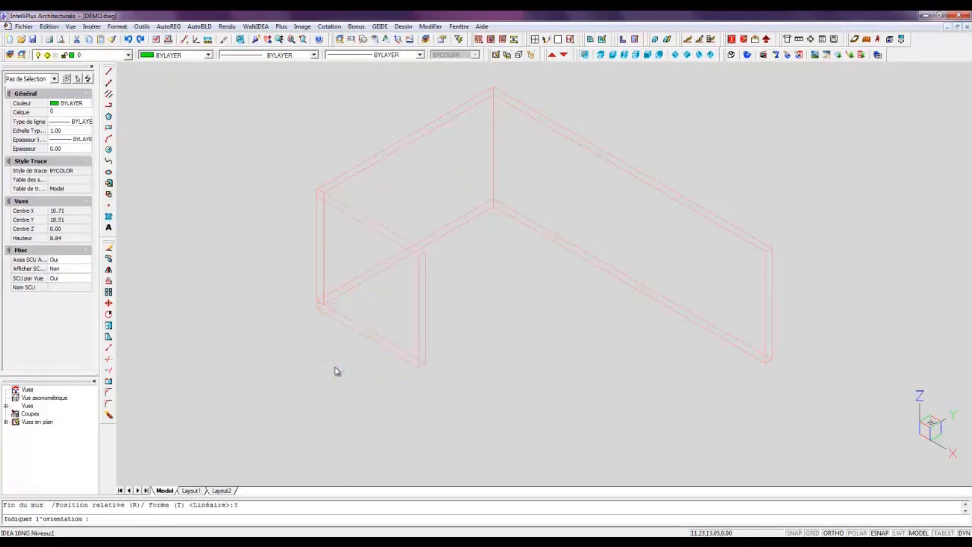
Step: Continue the outline with a wall 2 long and the remaining exterior walls until it closes, and shade the model
{"action": "type", "text": "2"}
{"action": "key", "text": "Return"}
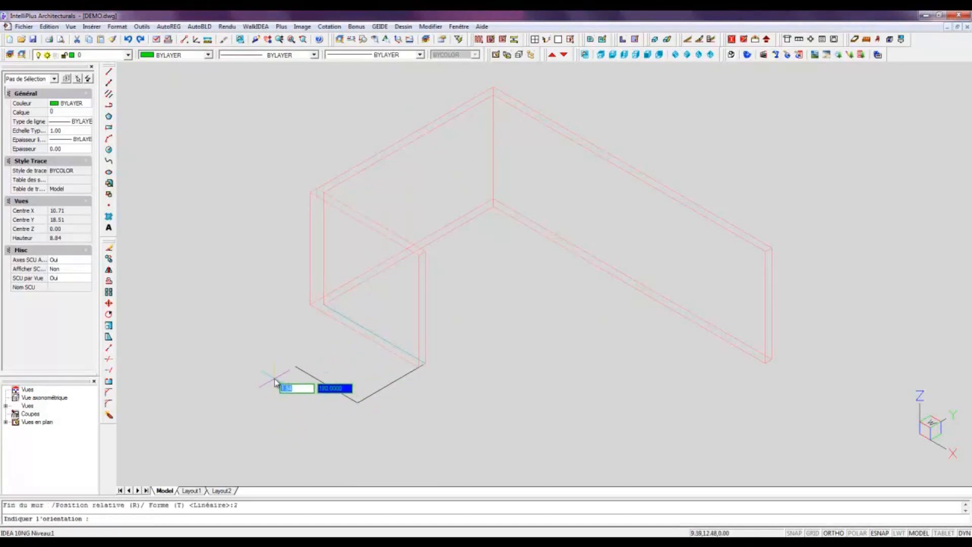
{"action": "left_click", "coordinate": [279, 379]}
{"action": "key", "text": "Return"}
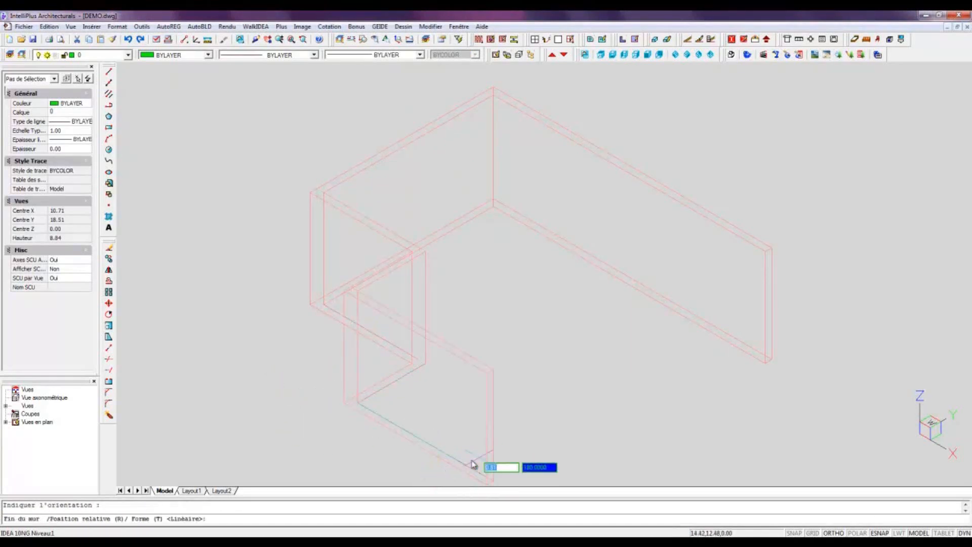
{"action": "left_click", "coordinate": [632, 420]}
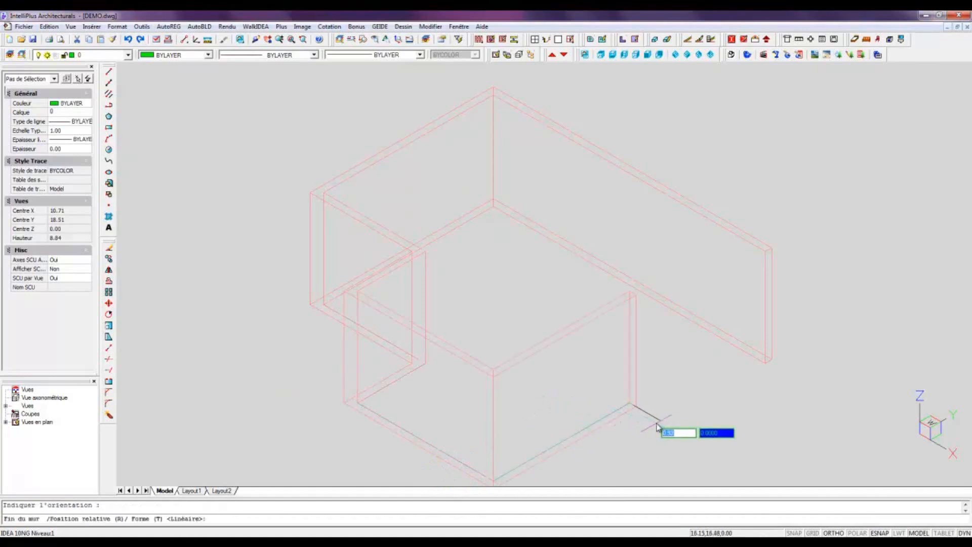
{"action": "left_click", "coordinate": [656, 433]}
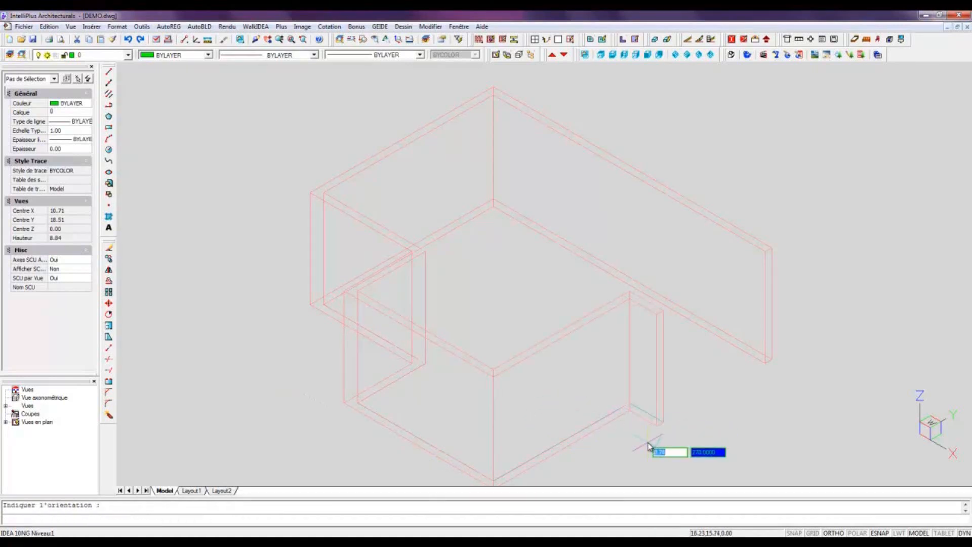
{"action": "left_click", "coordinate": [772, 359]}
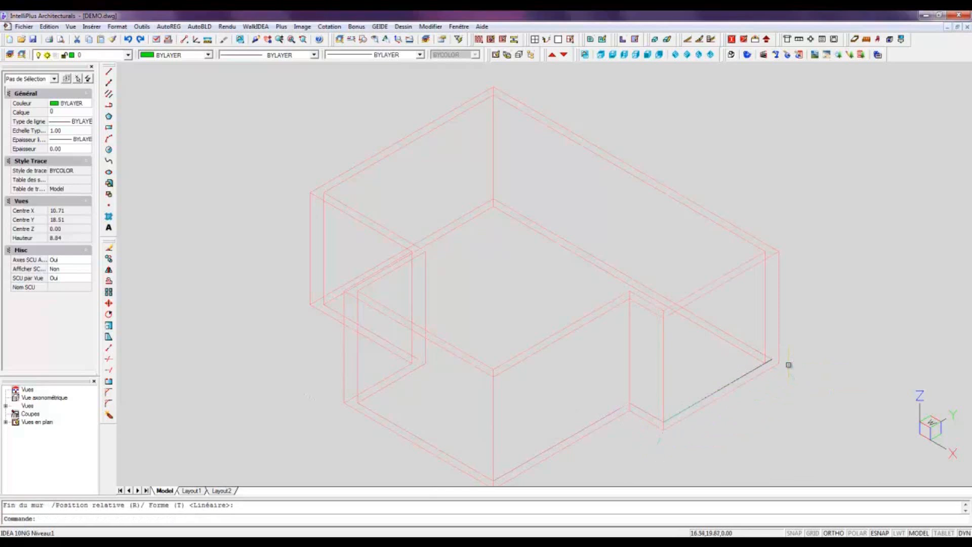
{"action": "left_click", "coordinate": [749, 57]}
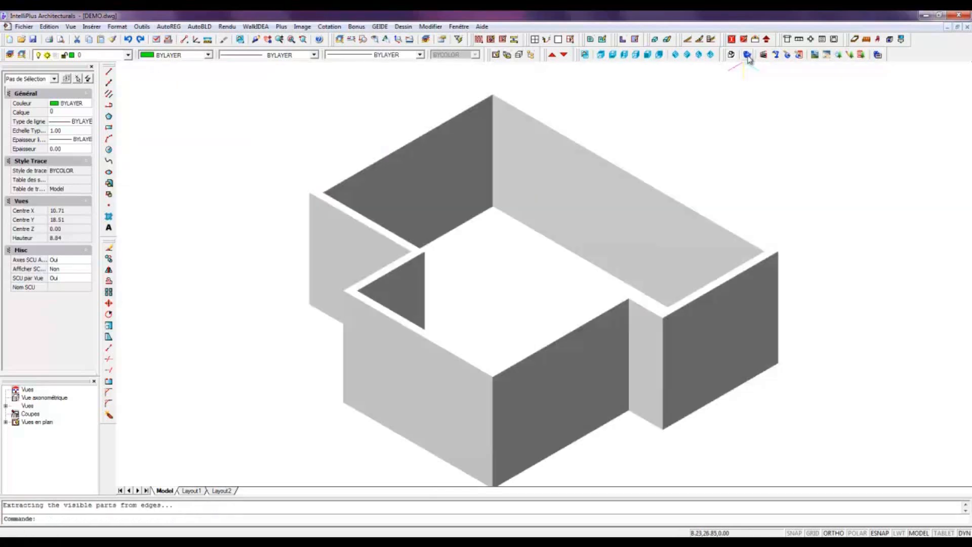
Step: In the plan view, copy the short horizontal exterior wall 2 upward into the building as a partition
{"action": "left_click", "coordinate": [497, 55]}
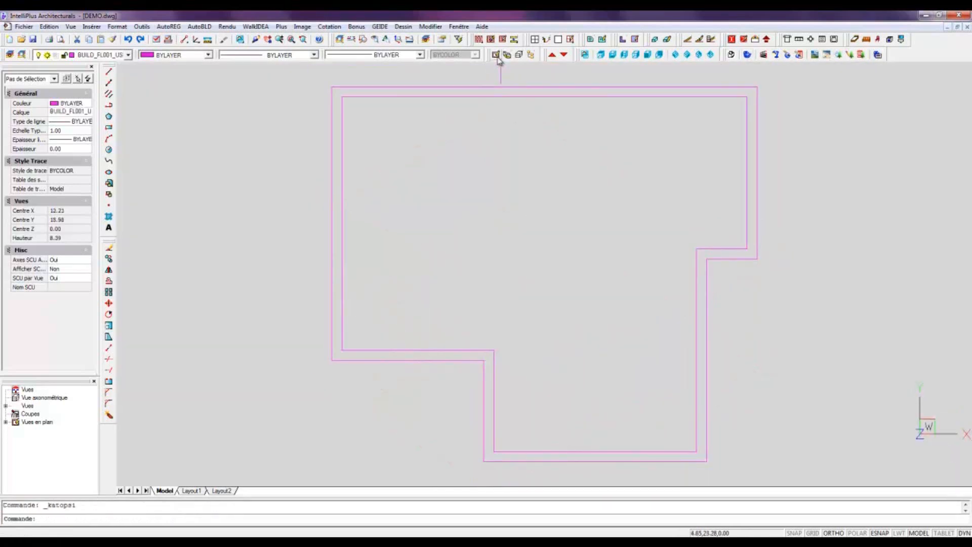
{"action": "left_click_drag", "start_coordinate": [419, 300], "coordinate": [383, 383]}
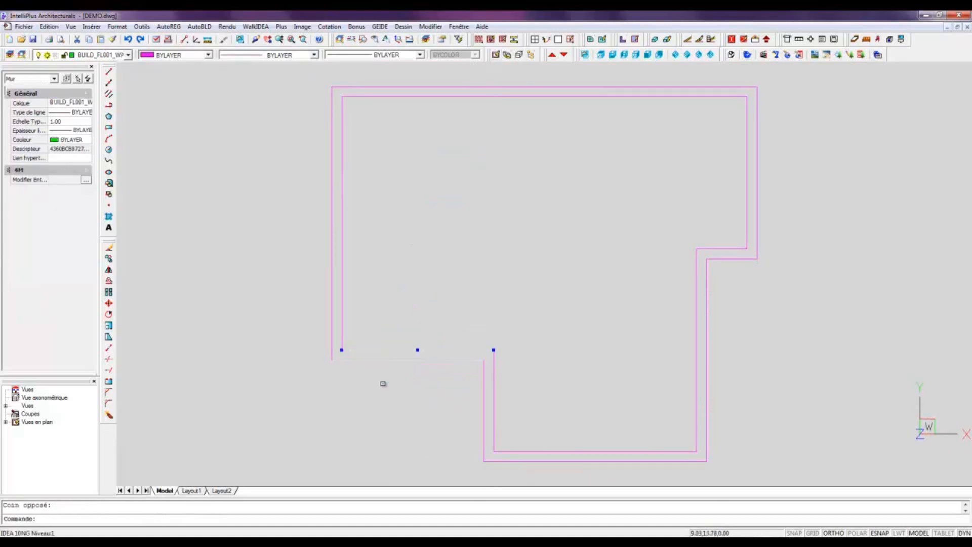
{"action": "left_click", "coordinate": [110, 259]}
{"action": "left_click", "coordinate": [413, 350]}
{"action": "type", "text": "2"}
{"action": "key", "text": "Return"}
Step: Copy the left exterior wall from its lower inner corner to the right end of the short lower wall
{"action": "left_click_drag", "start_coordinate": [402, 284], "coordinate": [297, 298]}
{"action": "left_click", "coordinate": [109, 259]}
{"action": "left_click", "coordinate": [342, 350]}
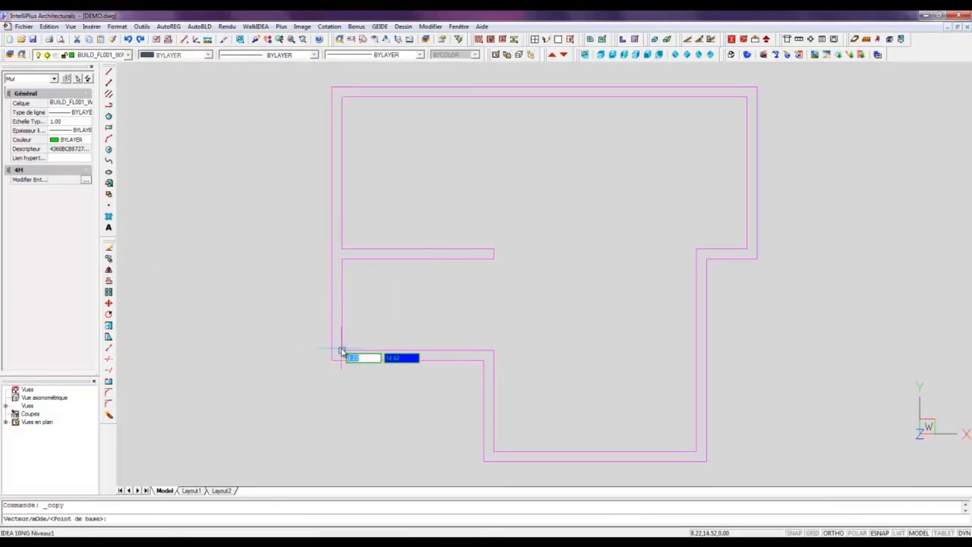
{"action": "left_click", "coordinate": [494, 350]}
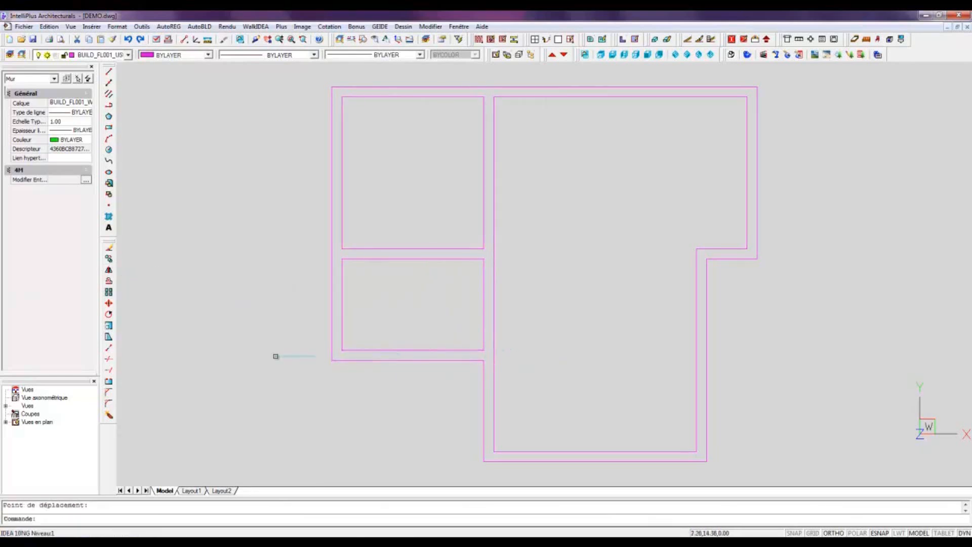
Step: Extend the horizontal partition to the right exterior wall
{"action": "left_click", "coordinate": [109, 370]}
{"action": "left_click", "coordinate": [423, 253]}
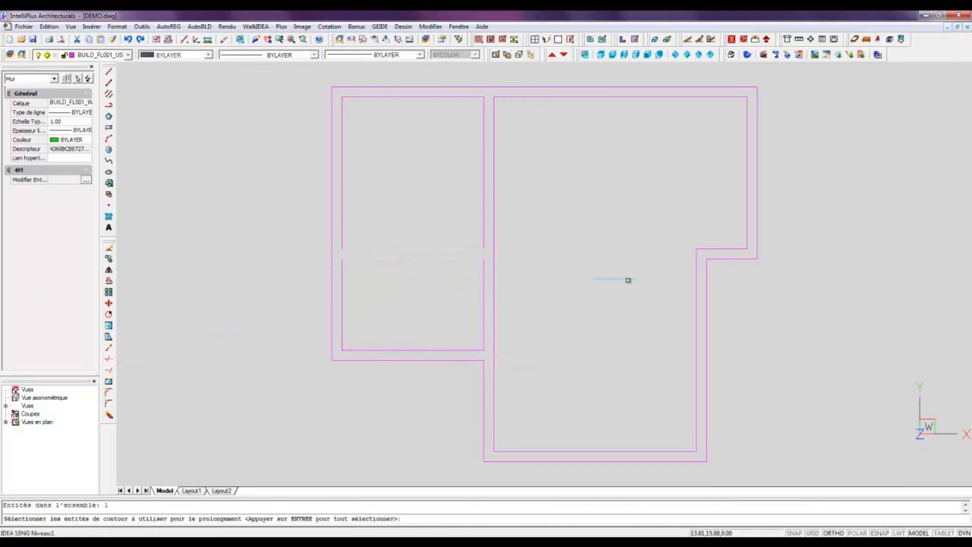
{"action": "left_click", "coordinate": [702, 293]}
{"action": "key", "text": "Return"}
{"action": "left_click", "coordinate": [457, 249]}
{"action": "key", "text": "Escape"}
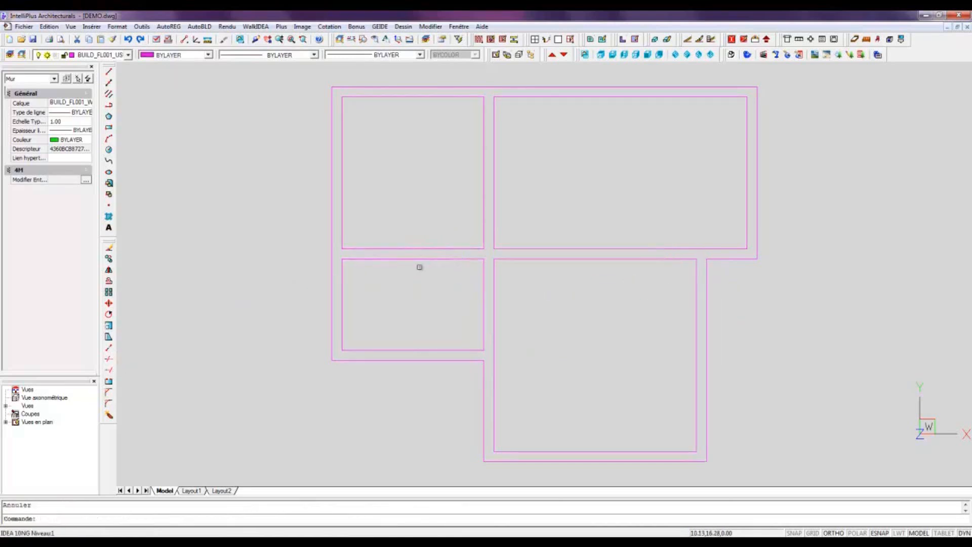
Step: Trim away the part of the vertical partition above the horizontal partition
{"action": "left_click", "coordinate": [109, 359]}
{"action": "left_click", "coordinate": [542, 225]}
{"action": "left_click", "coordinate": [466, 306]}
{"action": "key", "text": "Return"}
{"action": "left_click", "coordinate": [493, 231]}
{"action": "key", "text": "Return"}
Step: Start a new window and choose the two-part orthogonal casement model WIND3 for its 3D drawing
{"action": "left_click", "coordinate": [199, 27]}
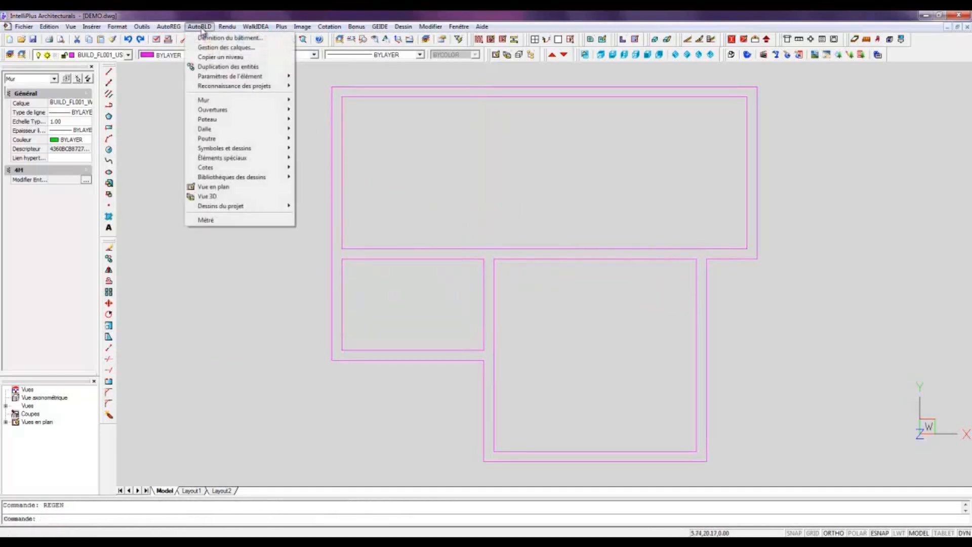
{"action": "mouse_move", "coordinate": [281, 112]}
{"action": "left_click", "coordinate": [316, 110]}
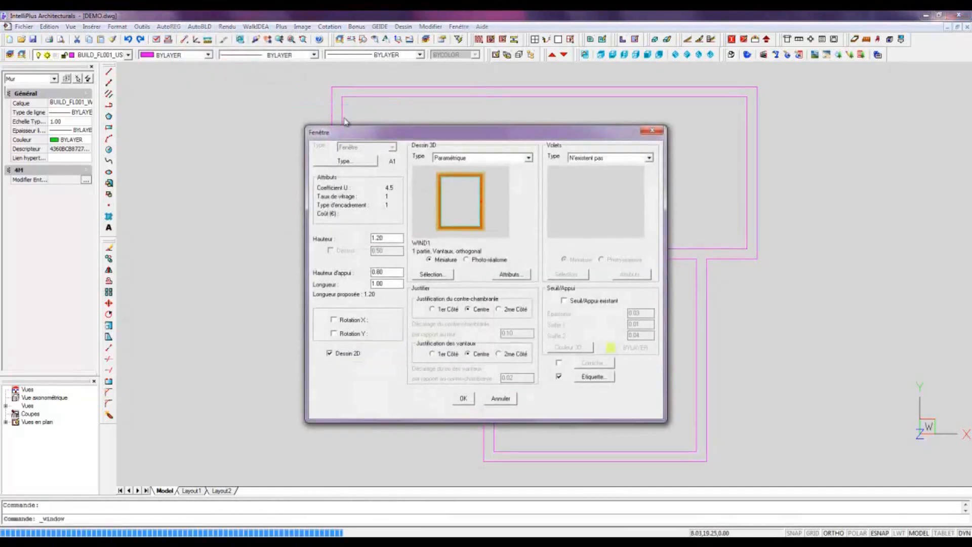
{"action": "left_click", "coordinate": [433, 272]}
{"action": "left_click", "coordinate": [537, 250]}
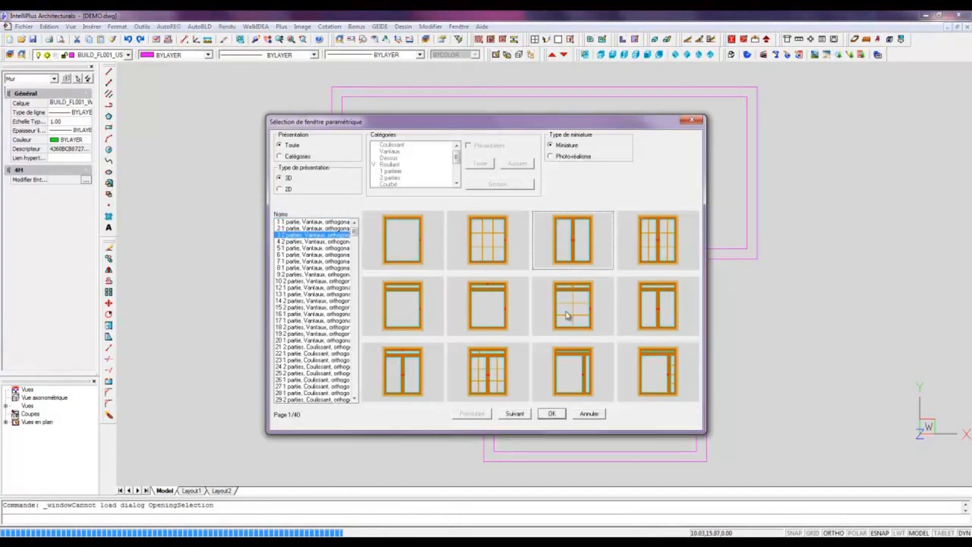
{"action": "left_click", "coordinate": [552, 413]}
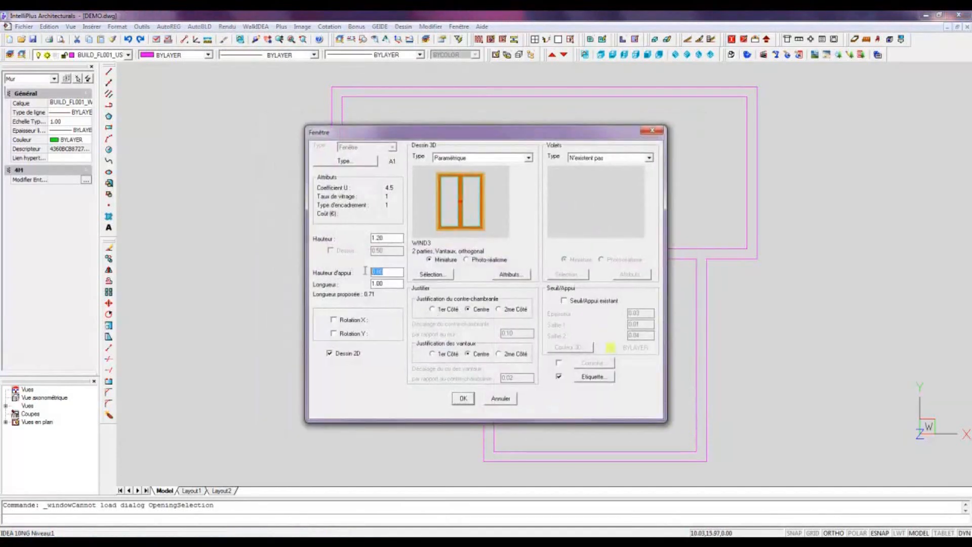
Step: Set the window's sill height to 1.00 and its label scale to 0.6, and accept the window settings
{"action": "left_click", "coordinate": [590, 380]}
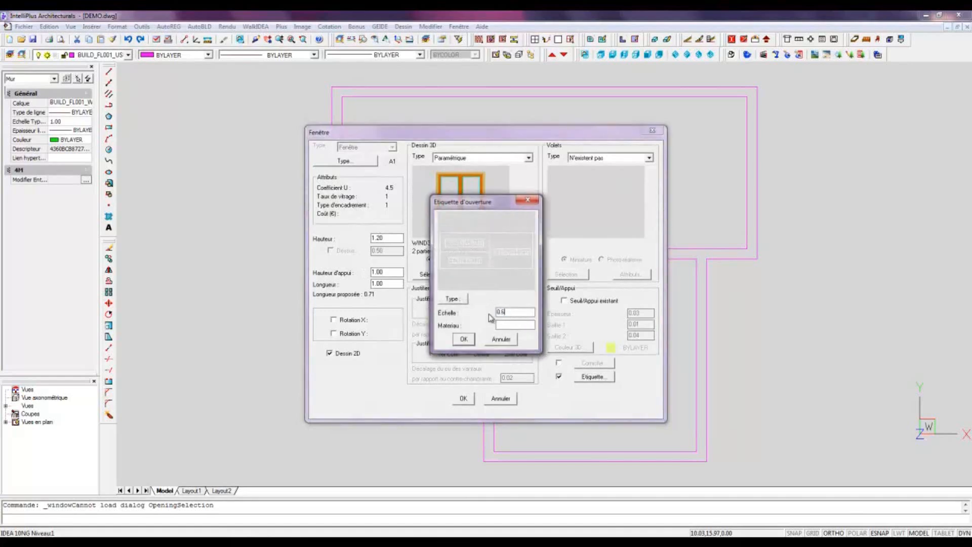
{"action": "left_click", "coordinate": [464, 338]}
{"action": "left_click", "coordinate": [463, 399]}
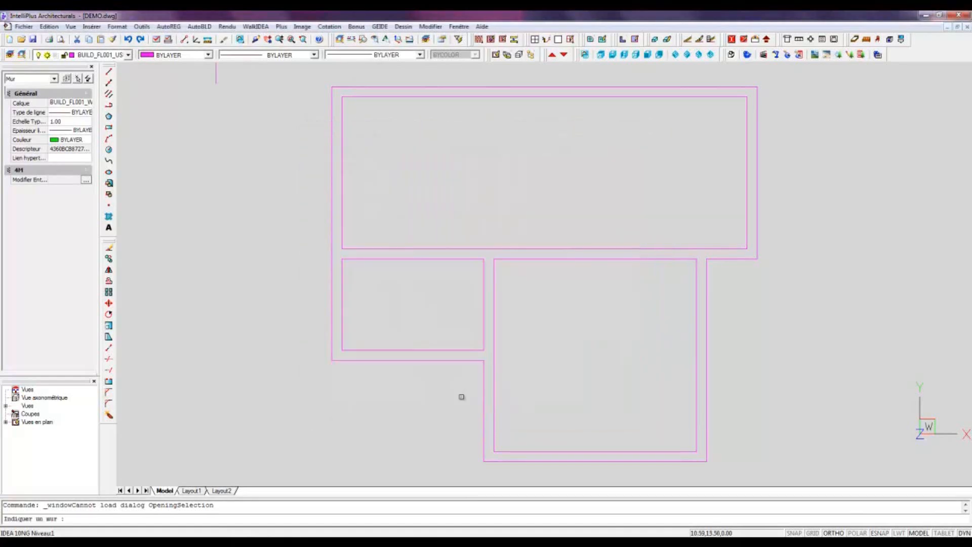
Step: Place the window in the lower exterior wall and mirror it diagonally about the lower-right corner onto the adjoining right-hand wall
{"action": "left_click", "coordinate": [535, 446]}
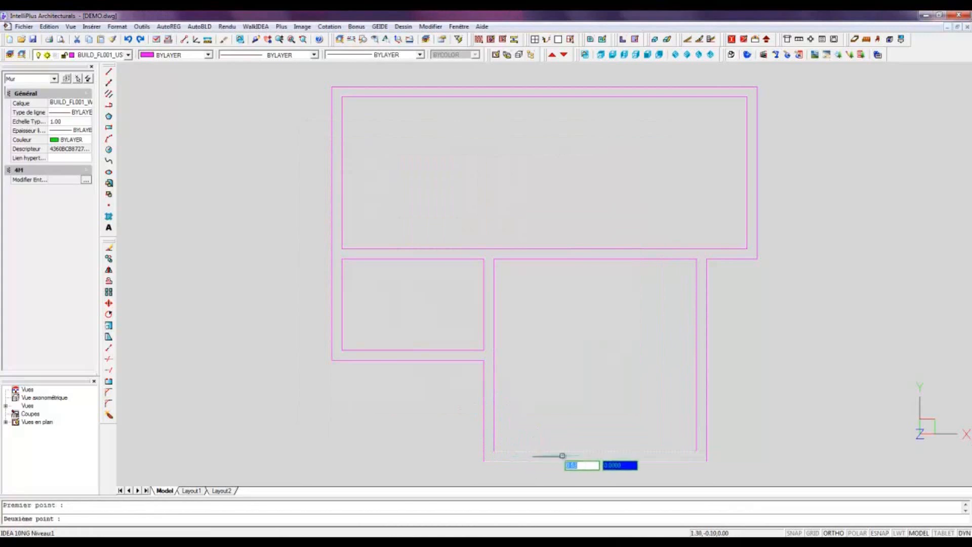
{"action": "left_click", "coordinate": [559, 461]}
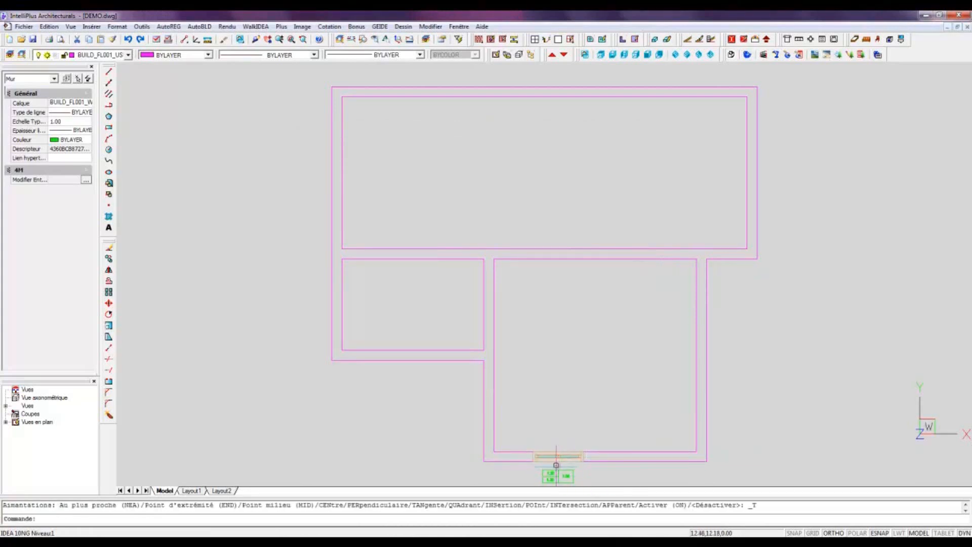
{"action": "left_click", "coordinate": [108, 270]}
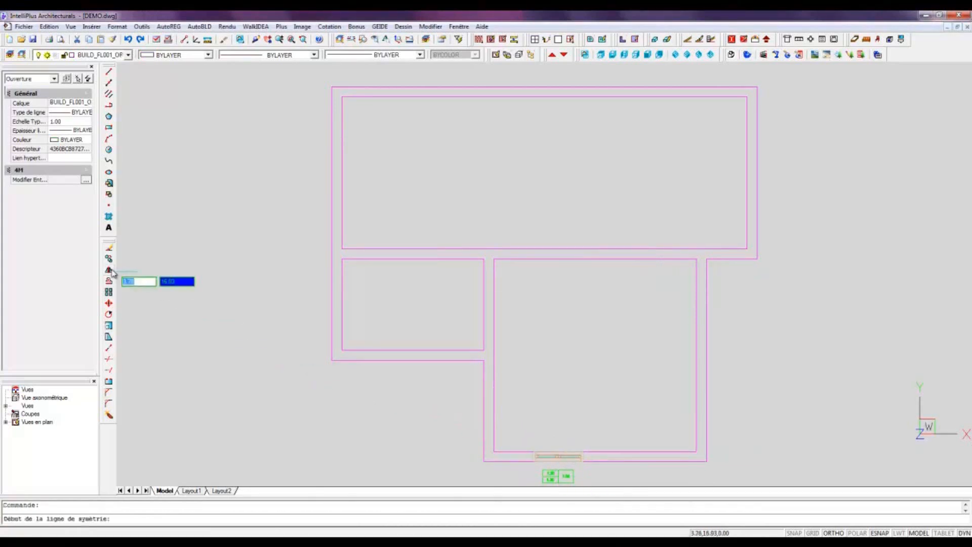
{"action": "left_click", "coordinate": [696, 461]}
{"action": "left_click", "coordinate": [707, 462]}
{"action": "key", "text": "Escape"}
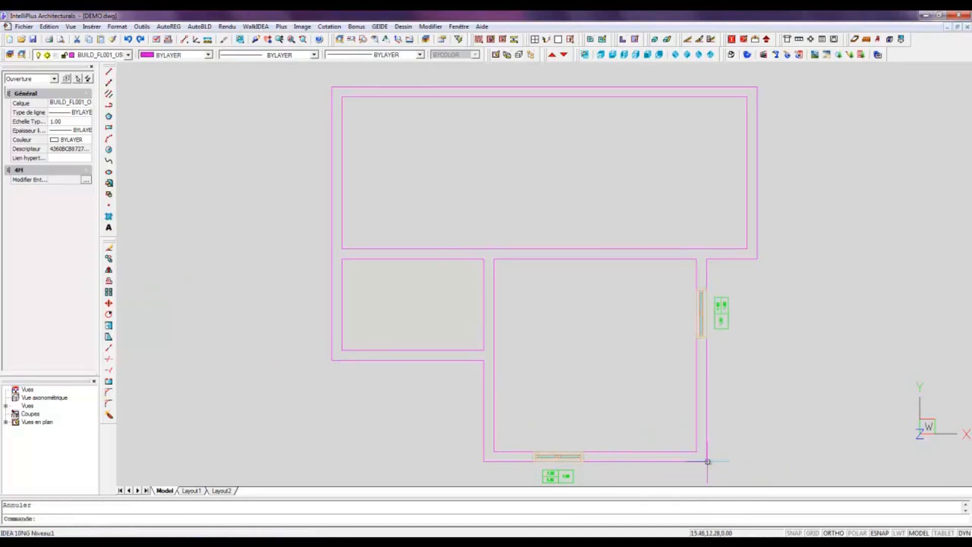
Step: In the 3D view, copy the right-hand wall's window to the upper room's end wall, using the re-entrant and outer wall corners as reference points
{"action": "left_click", "coordinate": [508, 54]}
{"action": "left_click", "coordinate": [617, 321]}
{"action": "left_click", "coordinate": [108, 258]}
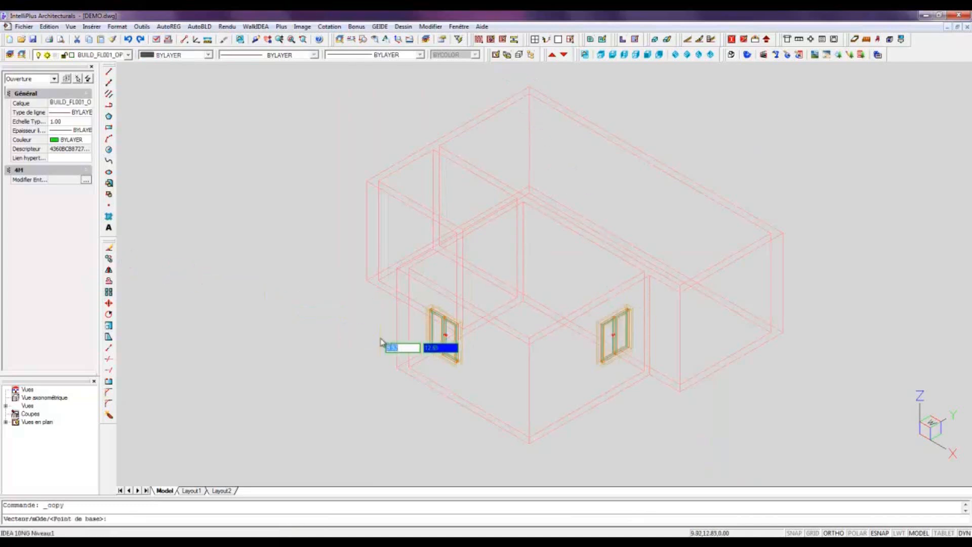
{"action": "left_click", "coordinate": [649, 373]}
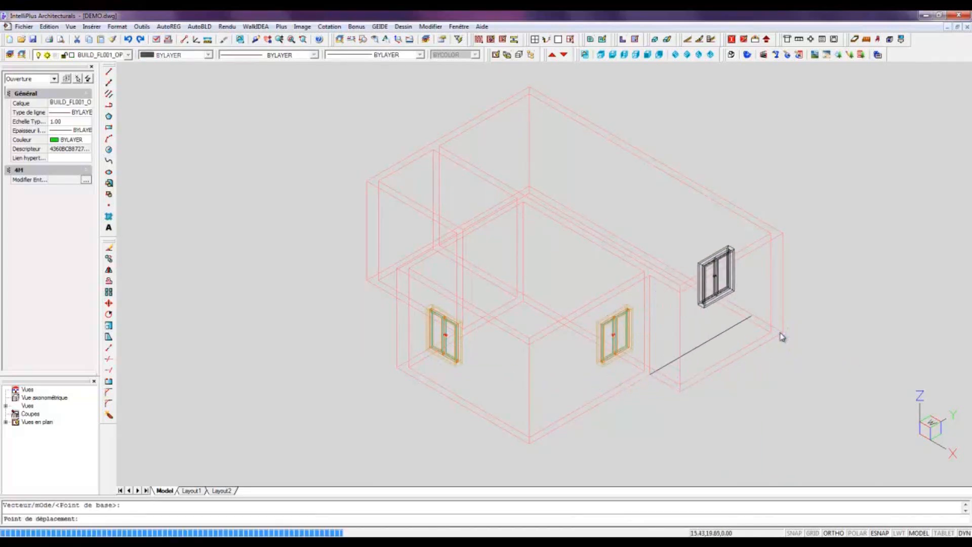
{"action": "left_click", "coordinate": [785, 337]}
Step: Centre the copied window in its wall
{"action": "left_click", "coordinate": [200, 26]}
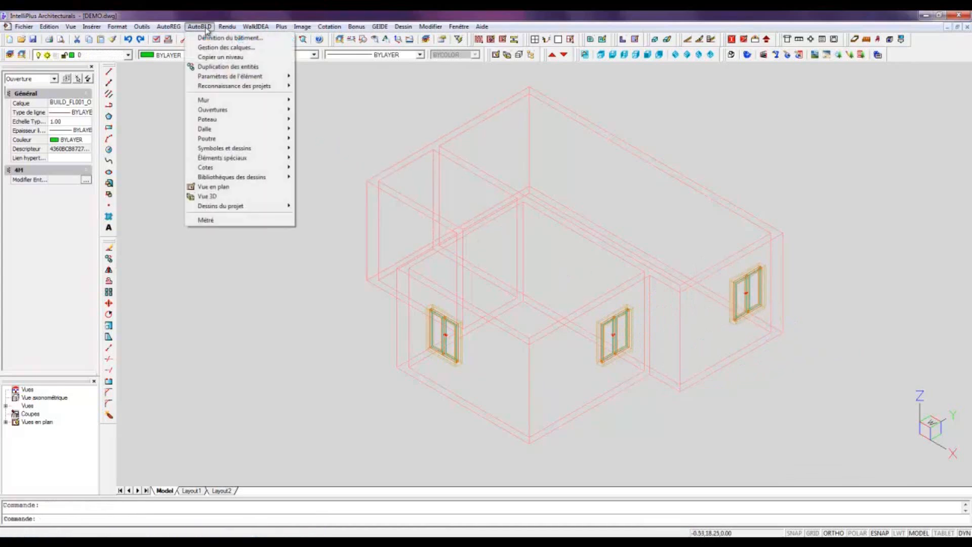
{"action": "mouse_move", "coordinate": [218, 110]}
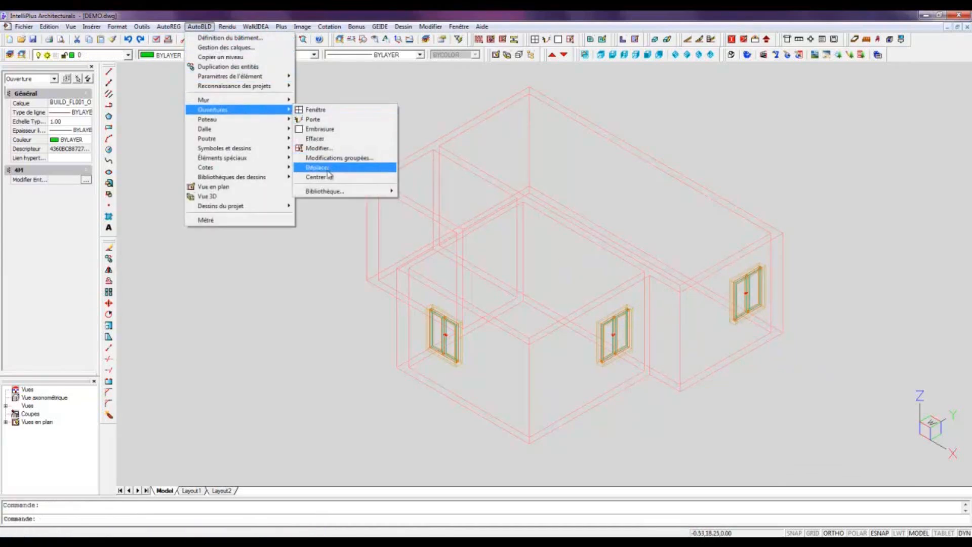
{"action": "left_click", "coordinate": [347, 180]}
{"action": "left_click", "coordinate": [740, 278]}
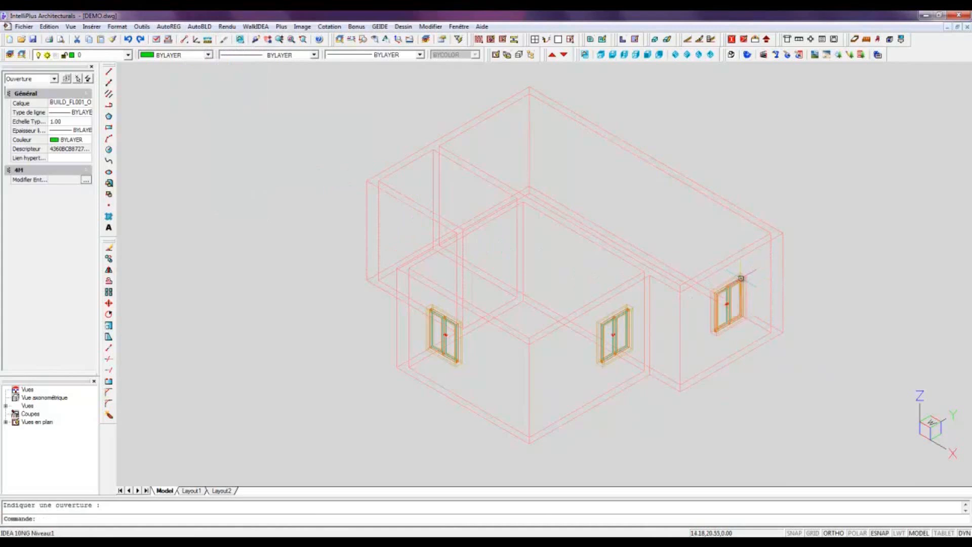
Step: Enlarge the window in the lower room's right-hand wall to height 2.20 and length 1.80, with a sill height of 0.00
{"action": "double_click", "coordinate": [621, 311]}
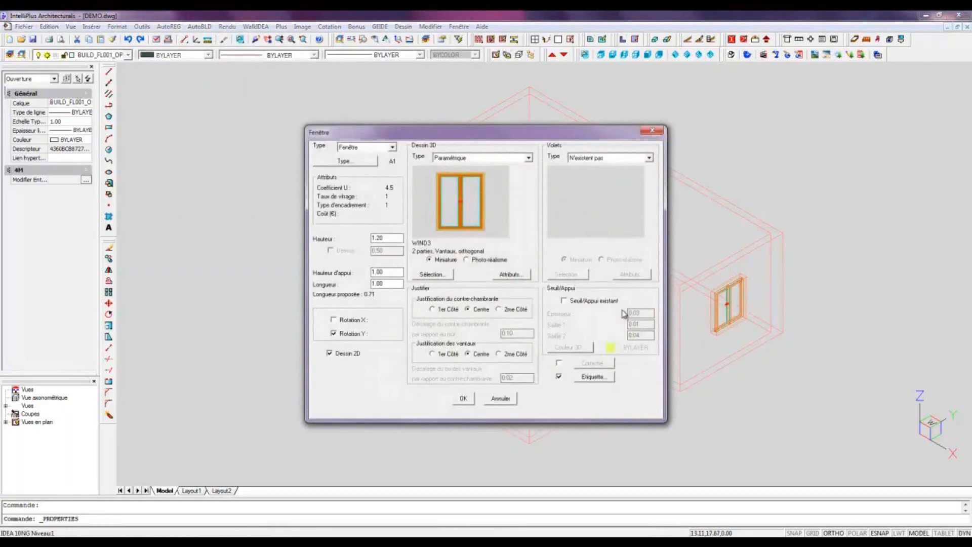
{"action": "left_click", "coordinate": [363, 238]}
{"action": "left_click", "coordinate": [464, 400]}
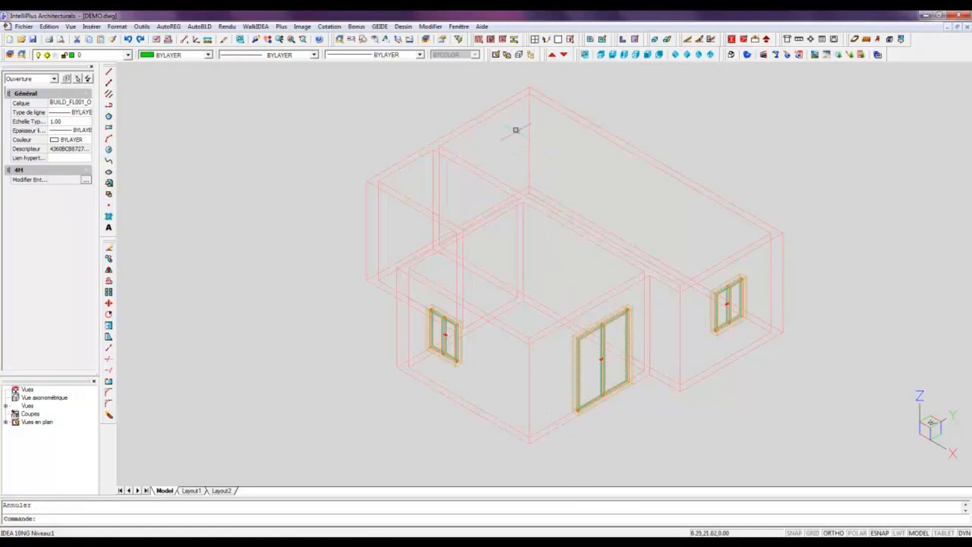
Step: In the plan view, add automatic dimensions for the two right-hand exterior walls, aligned in one vertical line outside the building
{"action": "left_click", "coordinate": [496, 54]}
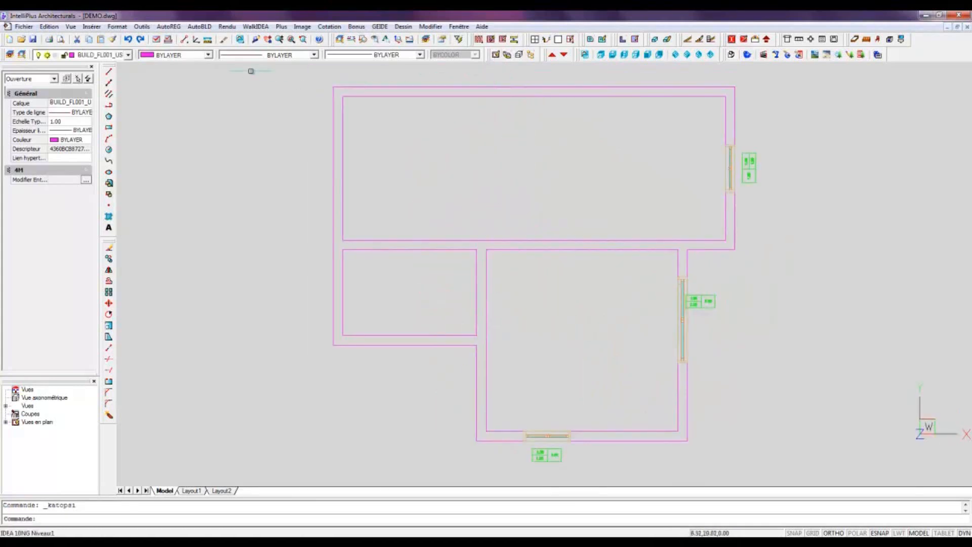
{"action": "left_click", "coordinate": [199, 27]}
{"action": "mouse_move", "coordinate": [248, 168]}
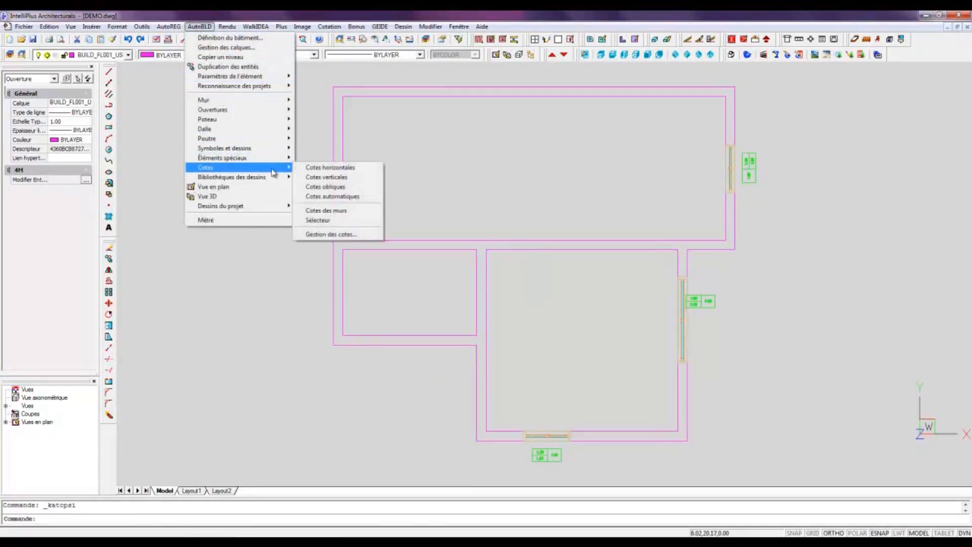
{"action": "left_click", "coordinate": [321, 197]}
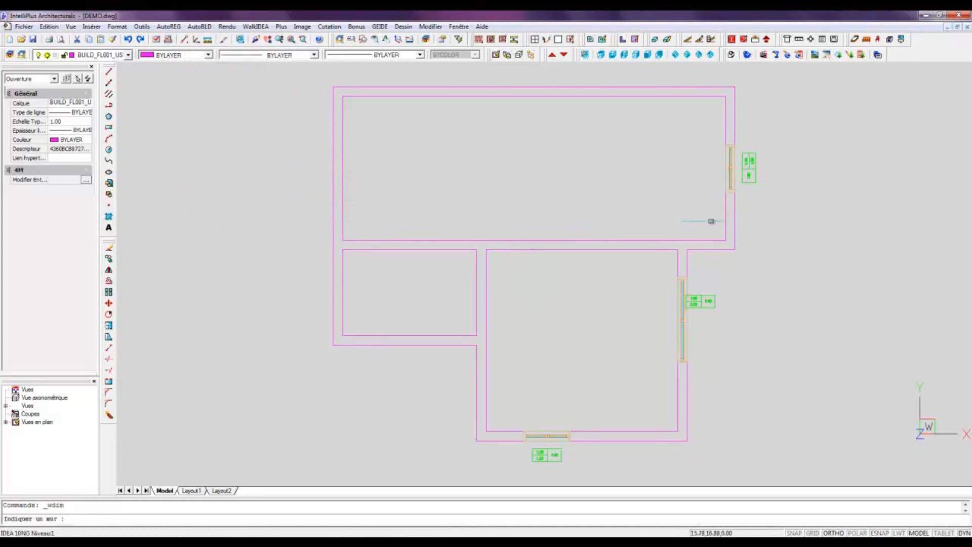
{"action": "left_click", "coordinate": [727, 217]}
{"action": "left_click", "coordinate": [772, 226]}
{"action": "key", "text": "Return"}
{"action": "left_click", "coordinate": [688, 262]}
{"action": "left_click", "coordinate": [780, 251]}
{"action": "key", "text": "Escape"}
Step: Stretch the lower end of the upper room's window to give it a length of 1.50
{"action": "left_click", "coordinate": [731, 192]}
{"action": "left_click", "coordinate": [730, 212]}
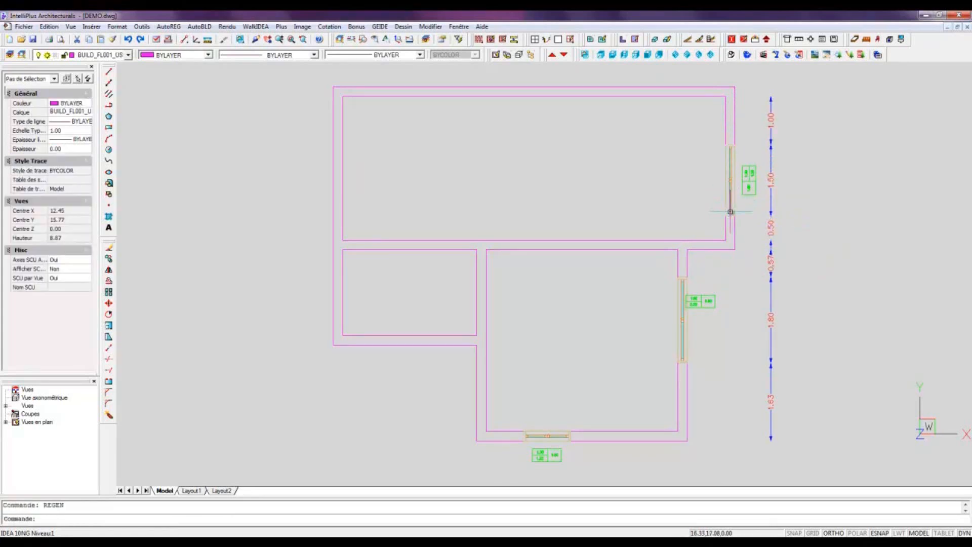
Step: Trace the building's outer contour with a closed polyline through all eight exterior corners
{"action": "left_click", "coordinate": [109, 105]}
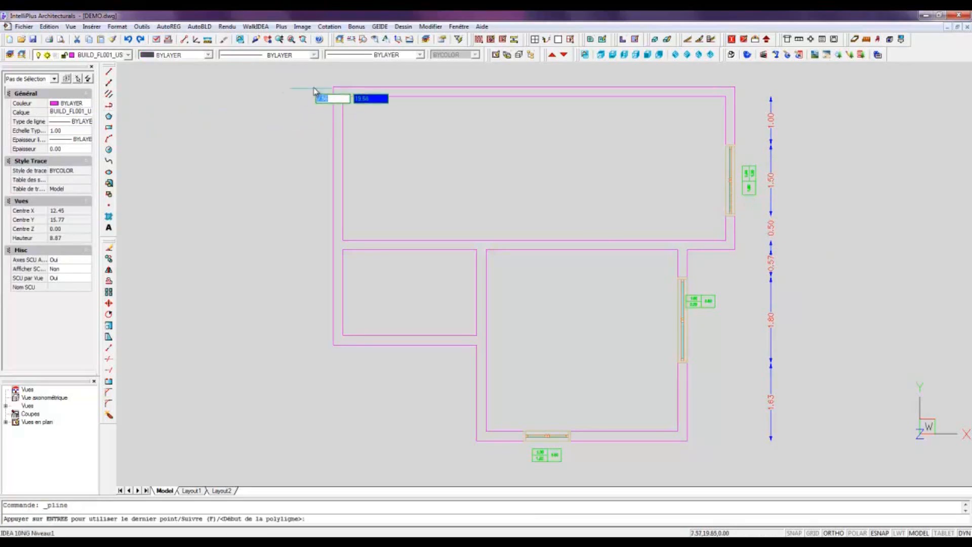
{"action": "left_click", "coordinate": [333, 87]}
{"action": "left_click", "coordinate": [333, 346]}
{"action": "left_click", "coordinate": [476, 346]}
{"action": "left_click", "coordinate": [476, 441]}
{"action": "left_click", "coordinate": [687, 440]}
{"action": "left_click", "coordinate": [687, 249]}
{"action": "left_click", "coordinate": [735, 249]}
{"action": "left_click", "coordinate": [734, 88]}
{"action": "type", "text": "c"}
{"action": "key", "text": "Return"}
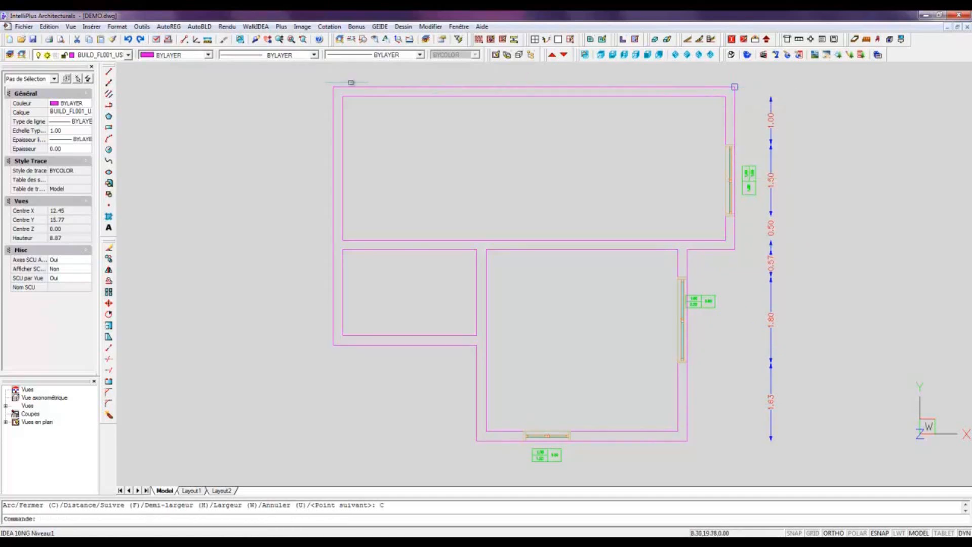
Step: Create a floor slab from the outline polyline with level -0.15 and thickness 0.15
{"action": "left_click", "coordinate": [199, 26]}
{"action": "mouse_move", "coordinate": [205, 129]}
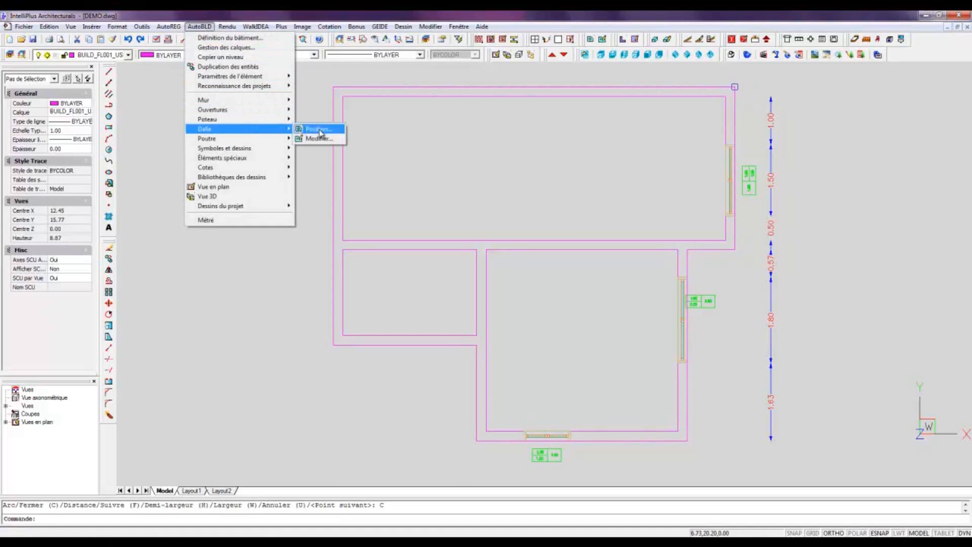
{"action": "left_click", "coordinate": [307, 129]}
{"action": "left_click", "coordinate": [453, 216]}
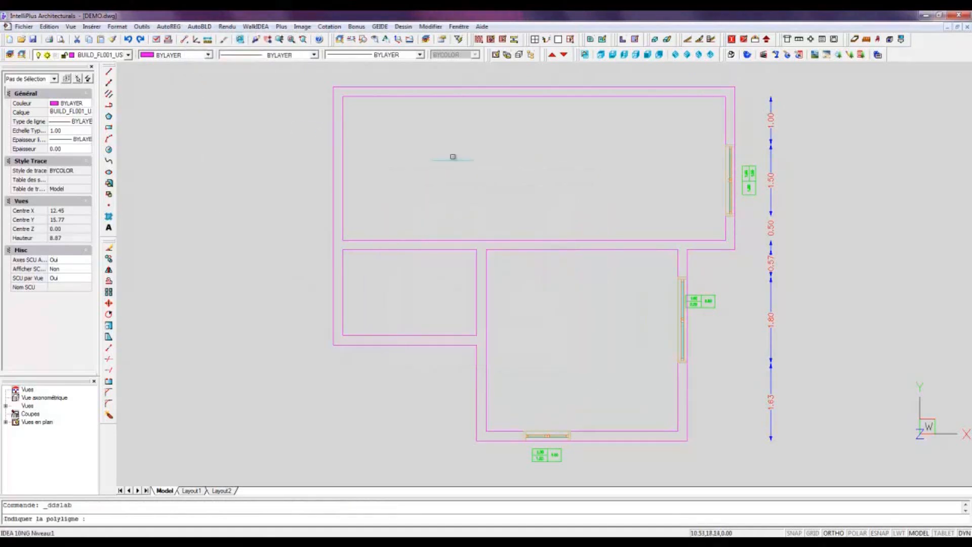
{"action": "left_click", "coordinate": [462, 87]}
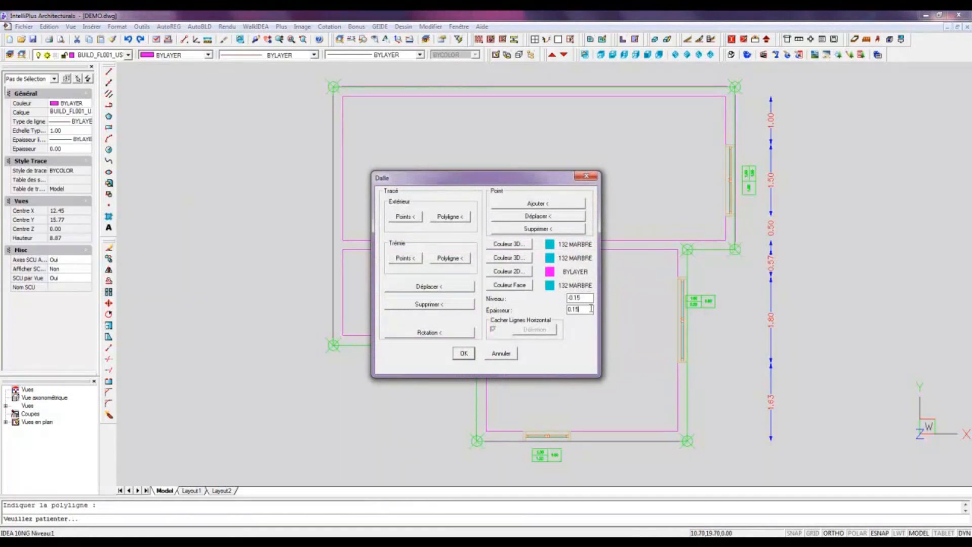
{"action": "left_click", "coordinate": [464, 353]}
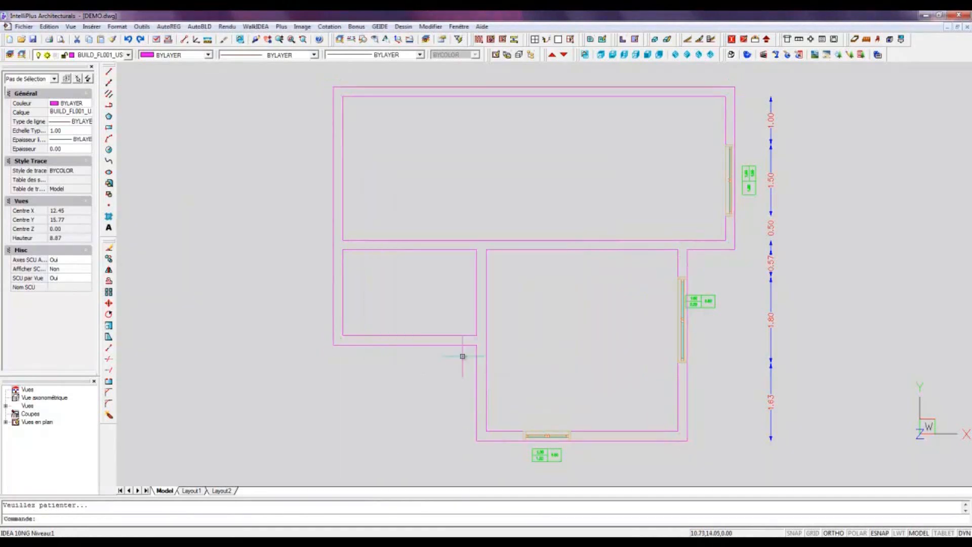
Step: Show the floor in 3D and copy the complete level to create a second storey above it
{"action": "left_click", "coordinate": [509, 55]}
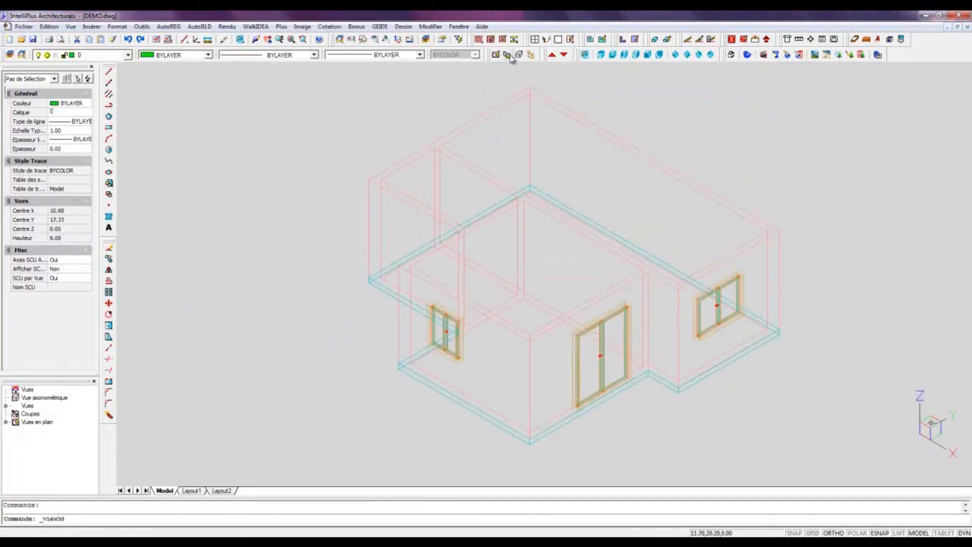
{"action": "left_click", "coordinate": [199, 26]}
{"action": "left_click", "coordinate": [219, 57]}
{"action": "left_click", "coordinate": [270, 75]}
{"action": "left_click", "coordinate": [896, 457]}
{"action": "key", "text": "Return"}
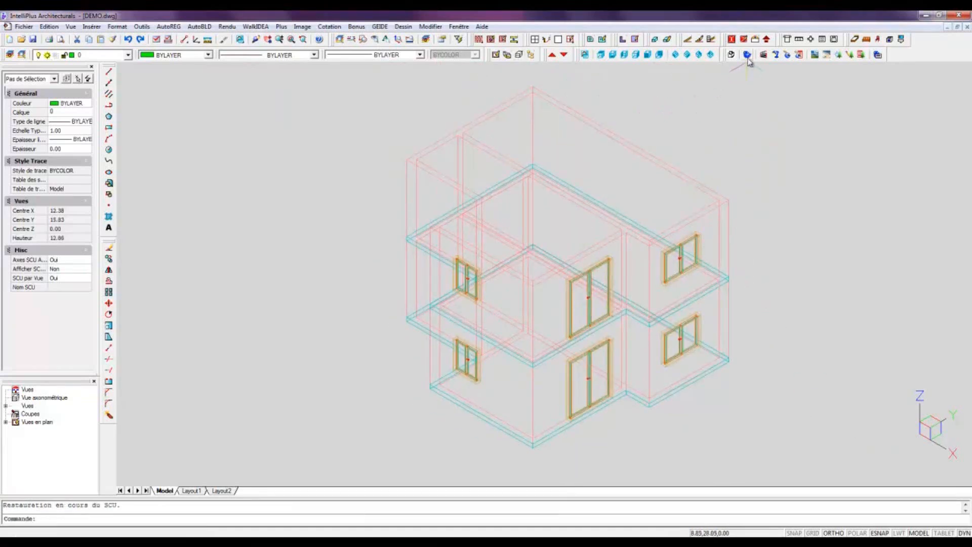
Step: Render the two-storey building with shaded surfaces and orbit around it to inspect the model
{"action": "left_click", "coordinate": [747, 54]}
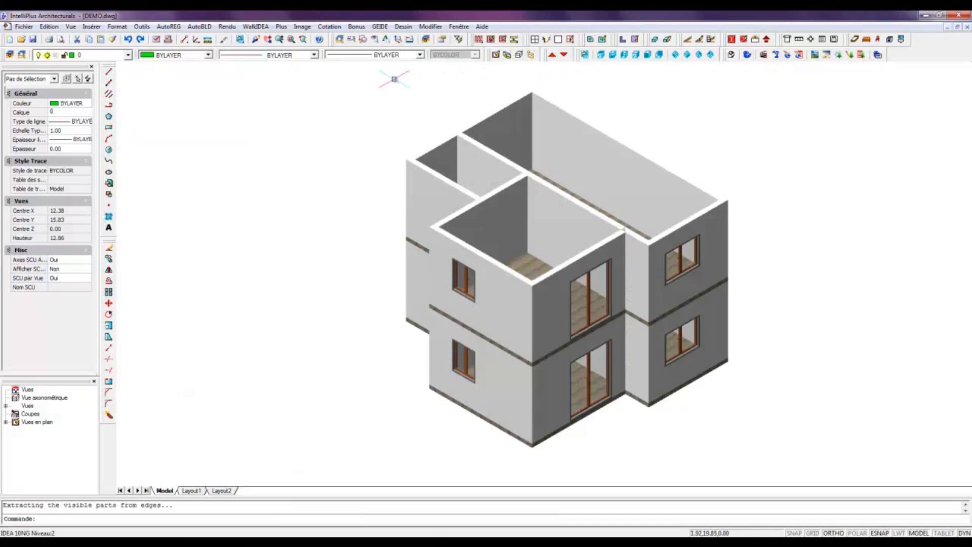
{"action": "left_click", "coordinate": [256, 40]}
{"action": "mouse_move", "coordinate": [427, 460]}
{"action": "left_mouse_down"}
{"action": "mouse_move", "coordinate": [460, 404]}
{"action": "mouse_move", "coordinate": [383, 431]}
{"action": "mouse_move", "coordinate": [369, 481]}
{"action": "mouse_move", "coordinate": [411, 310]}
{"action": "mouse_move", "coordinate": [480, 445]}
{"action": "mouse_move", "coordinate": [426, 424]}
{"action": "left_mouse_up"}
{"action": "key", "text": "Escape"}
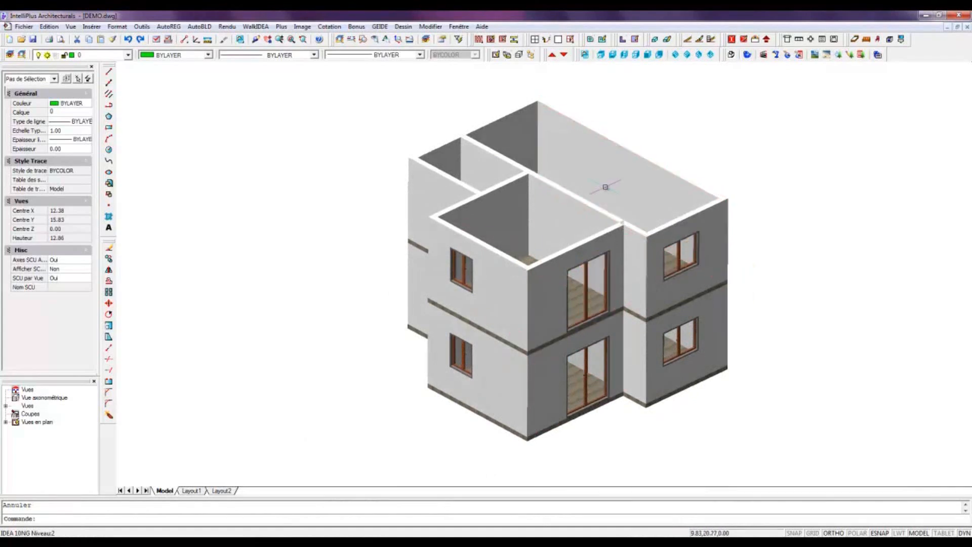
Step: Create a section named "coupe" along a vertical cutting line through the two large rooms in the plan view
{"action": "left_click", "coordinate": [498, 57]}
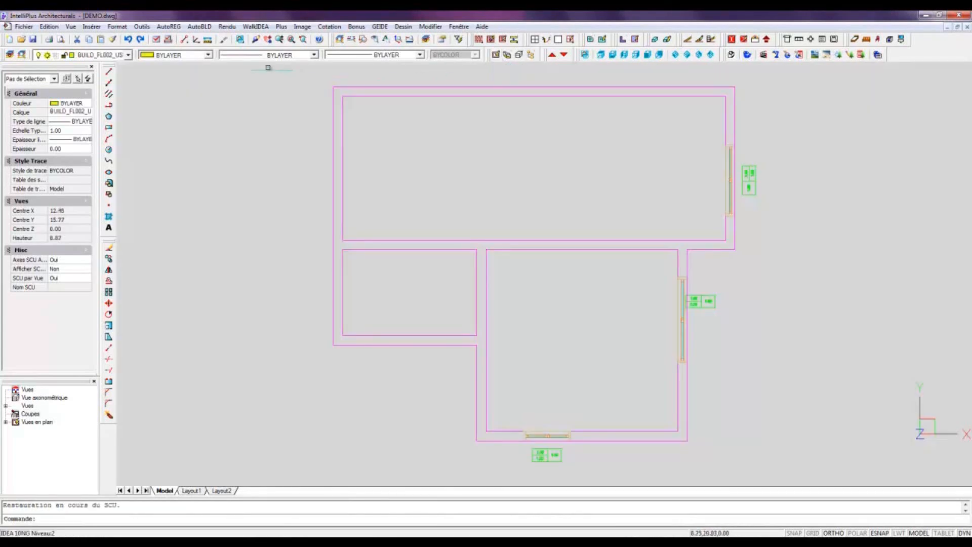
{"action": "left_click", "coordinate": [200, 27]}
{"action": "mouse_move", "coordinate": [263, 206]}
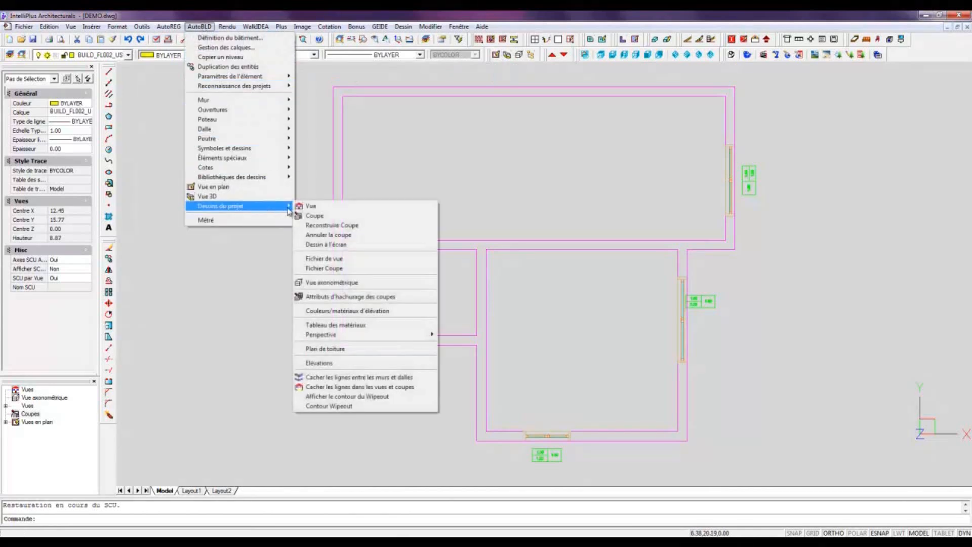
{"action": "left_click", "coordinate": [323, 217]}
{"action": "scroll", "coordinate": [323, 217], "scroll_direction": "down", "scroll_amount": 2}
{"action": "left_click", "coordinate": [502, 96]}
{"action": "key", "text": "Return"}
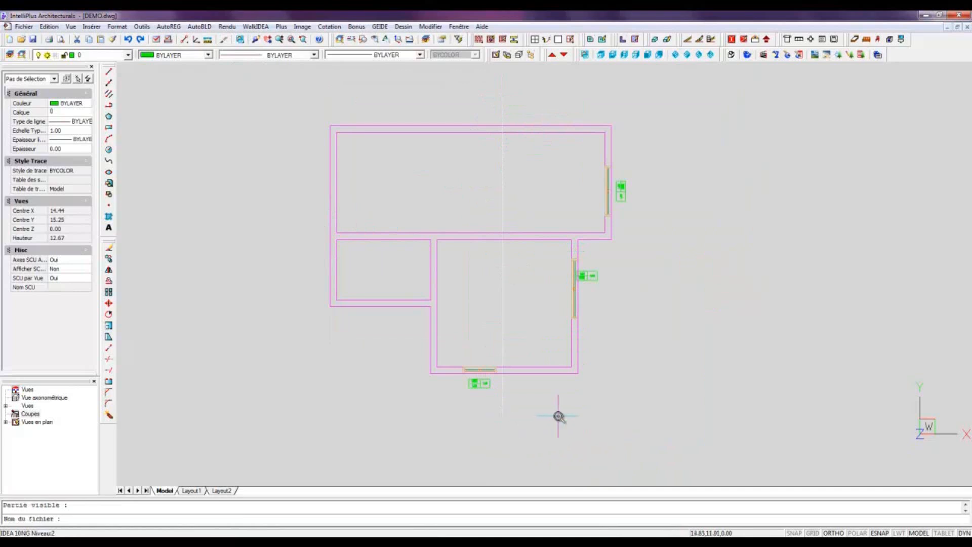
{"action": "type", "text": "coupe"}
{"action": "key", "text": "Return"}
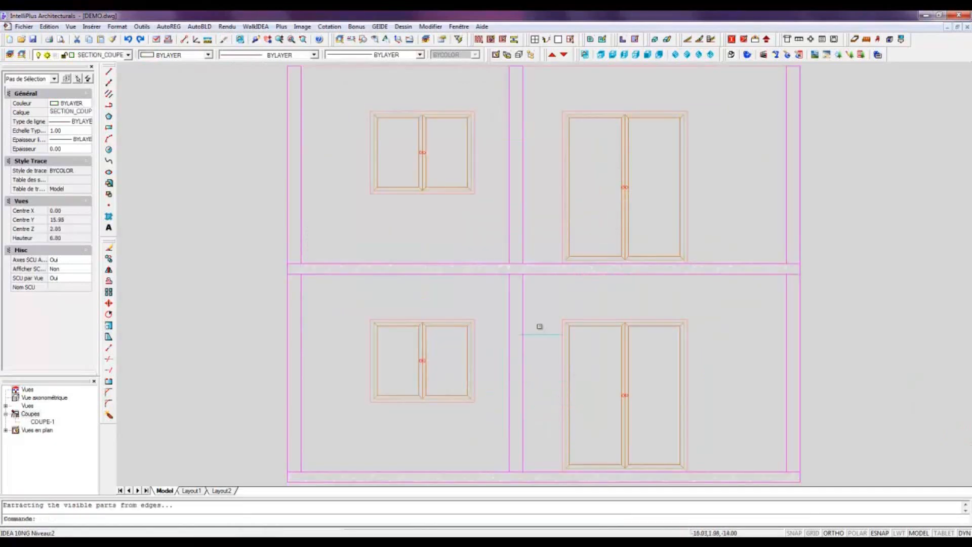
Step: Insert a title block from the drawing symbols beside the section, with the default rotation angle of 0.00
{"action": "scroll", "coordinate": [537, 324], "scroll_direction": "down", "scroll_amount": 2}
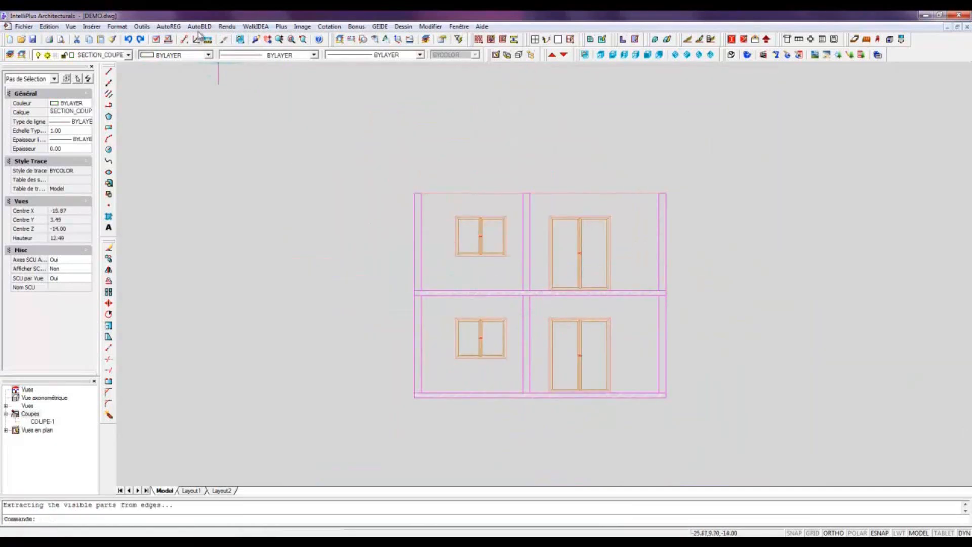
{"action": "left_click", "coordinate": [199, 27]}
{"action": "mouse_move", "coordinate": [253, 148]}
{"action": "mouse_move", "coordinate": [324, 148]}
{"action": "left_click", "coordinate": [408, 152]}
{"action": "left_click", "coordinate": [452, 321]}
{"action": "left_click", "coordinate": [509, 352]}
{"action": "left_click", "coordinate": [900, 386]}
{"action": "key", "text": "Return"}
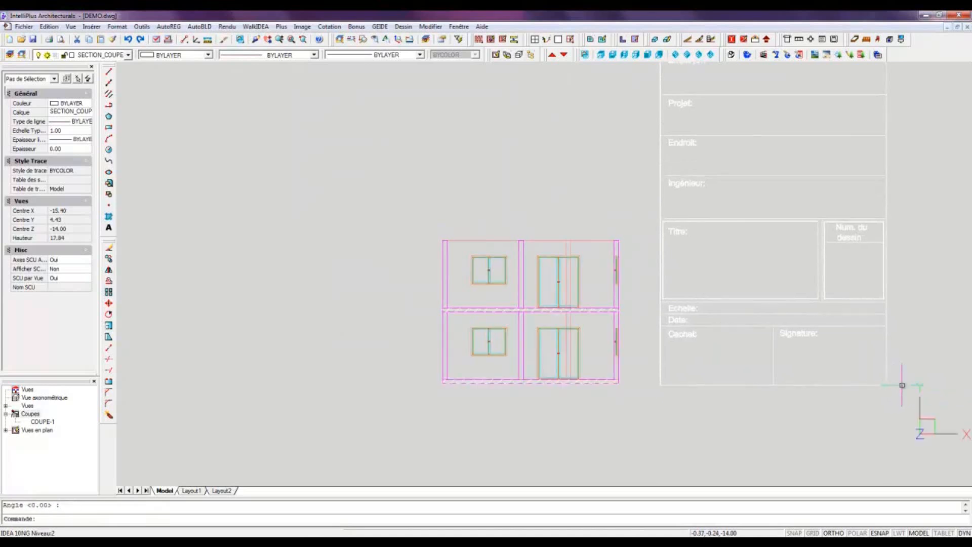
Step: In the 3D view, change the upper storey's double door to a one-part nine-pane window, 1.20 high with a 1.00 sill height
{"action": "left_click", "coordinate": [508, 55]}
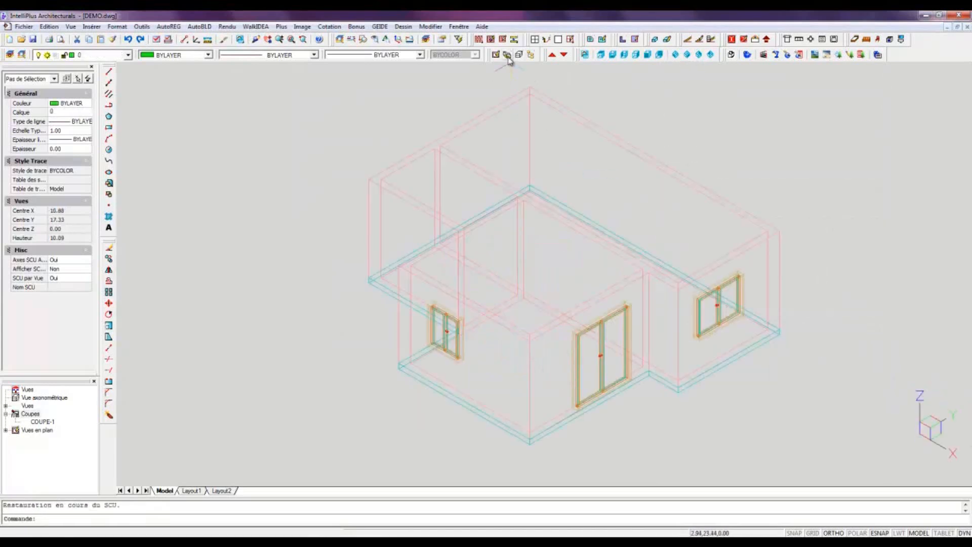
{"action": "double_click", "coordinate": [602, 344]}
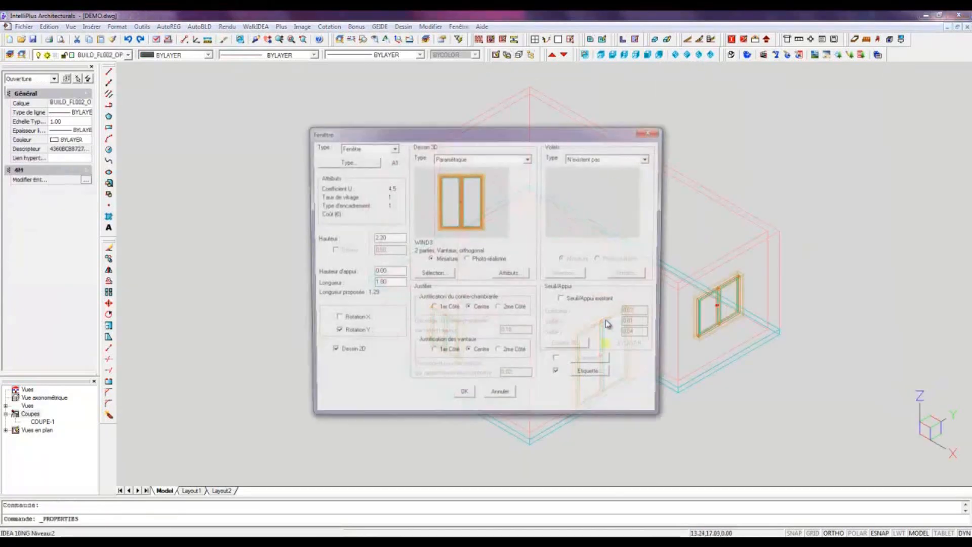
{"action": "left_click", "coordinate": [441, 273]}
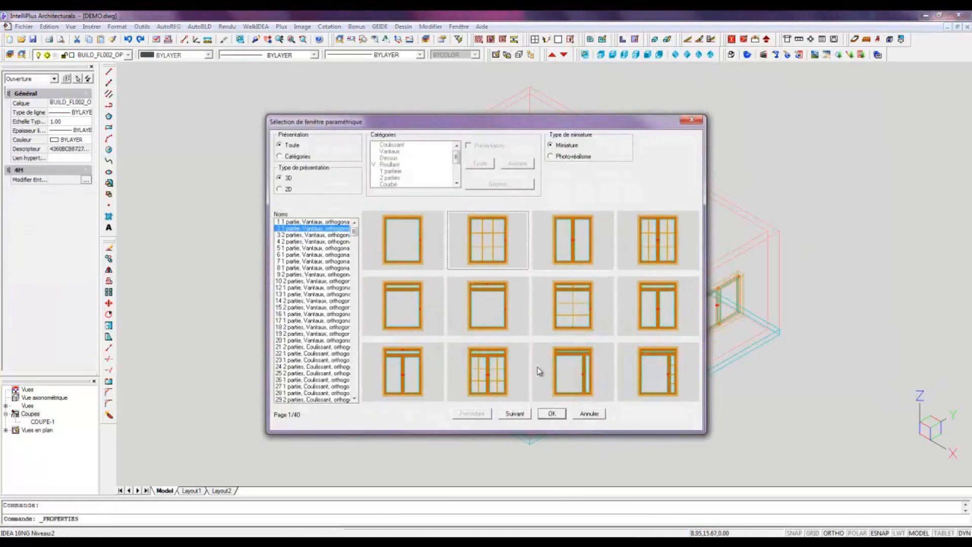
{"action": "left_click", "coordinate": [557, 356]}
{"action": "left_click_drag", "start_coordinate": [392, 272], "coordinate": [372, 274]}
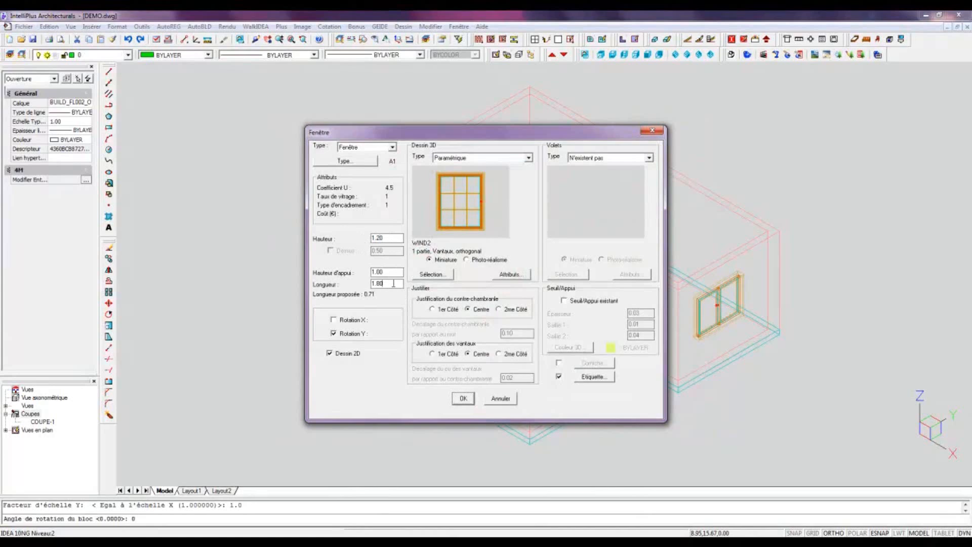
{"action": "left_click", "coordinate": [464, 398]}
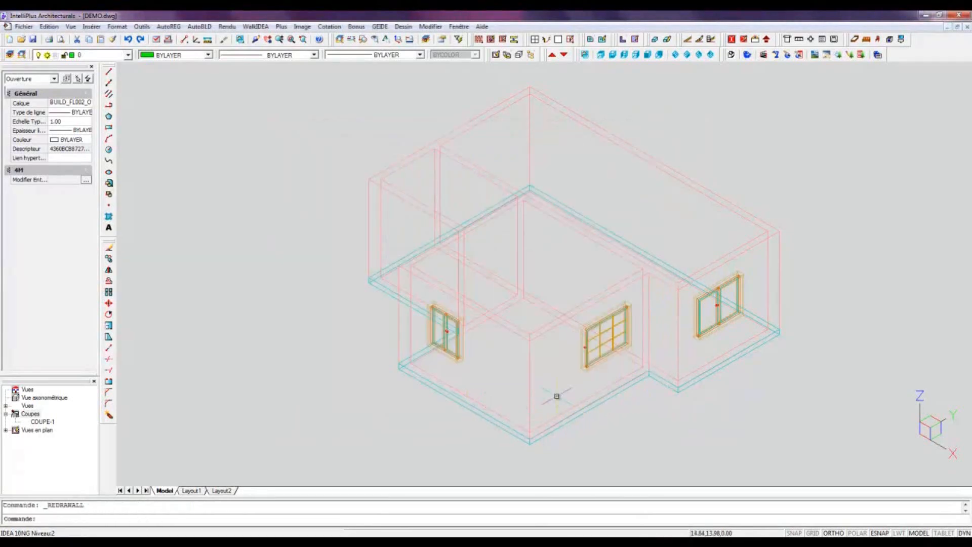
Step: Extend the upper floor slab by moving its two front corners by @0,-1.5, and check it in section COUPE-1
{"action": "left_click", "coordinate": [530, 444]}
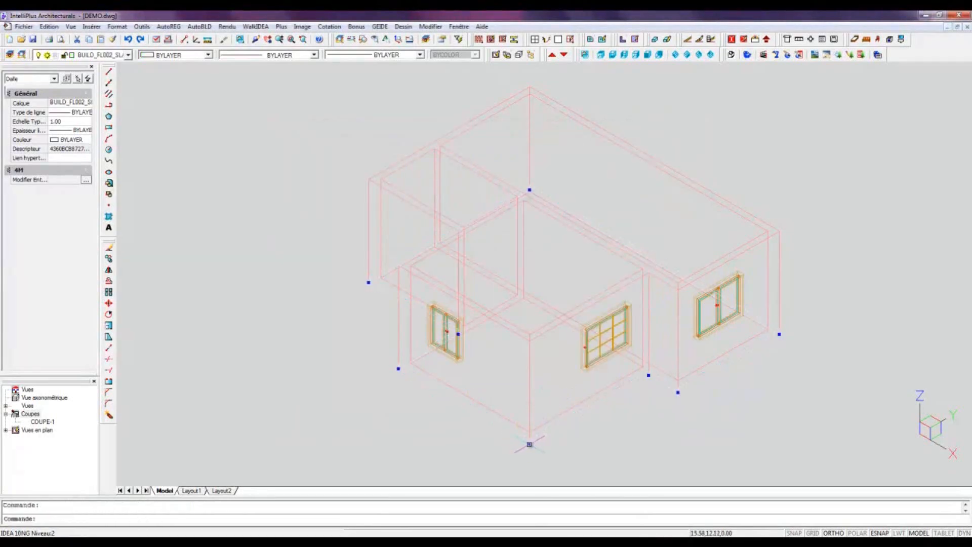
{"action": "left_click", "coordinate": [530, 444]}
{"action": "type", "text": "@0,-1.5"}
{"action": "key", "text": "Return"}
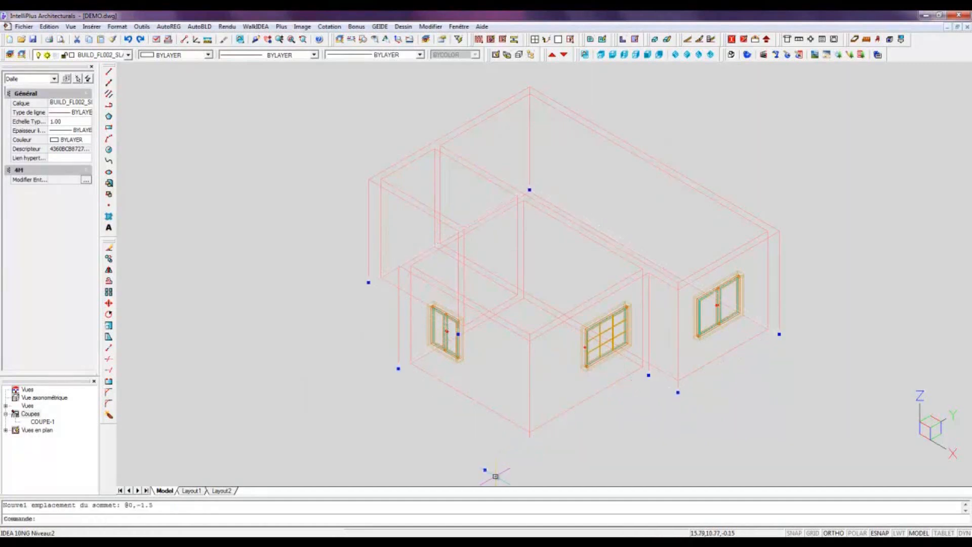
{"action": "left_click", "coordinate": [398, 369]}
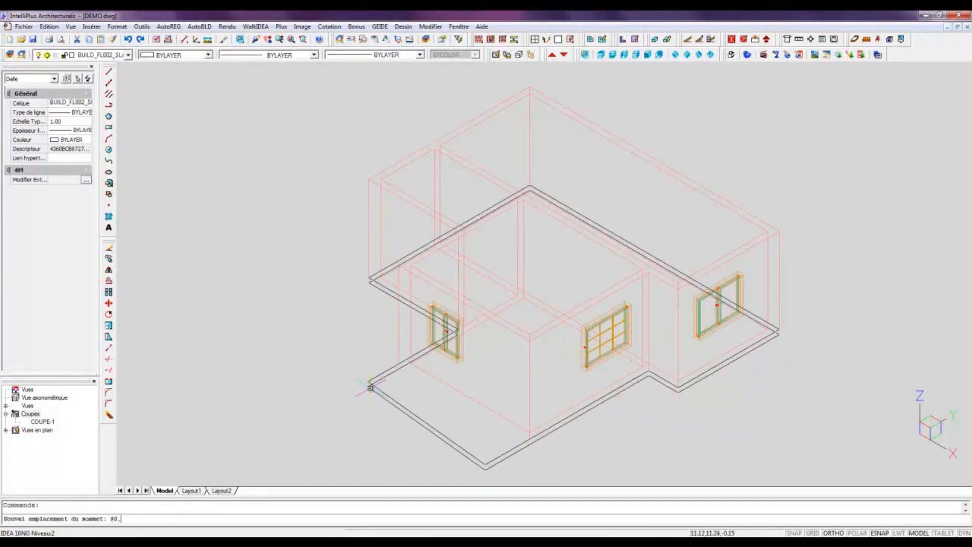
{"action": "key", "text": "Escape"}
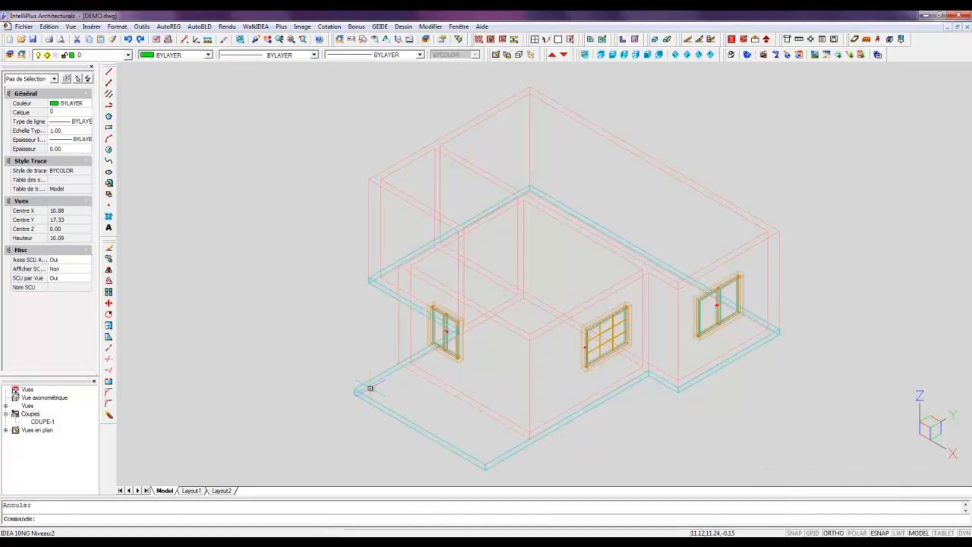
{"action": "double_click", "coordinate": [42, 423]}
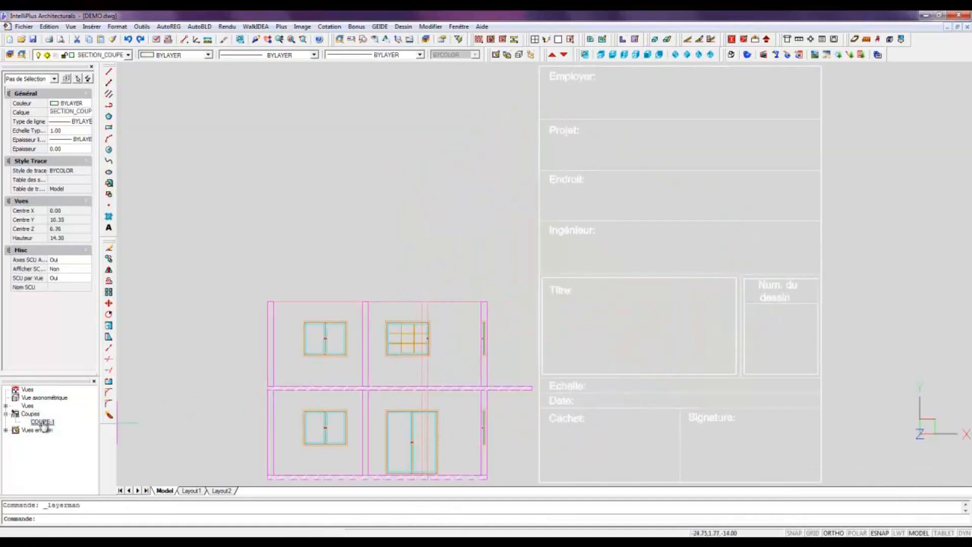
Step: In plan view, start a four-slope roof and define its outline by three points around the main block, leaving the two projections out
{"action": "left_click", "coordinate": [496, 54]}
{"action": "left_click", "coordinate": [199, 27]}
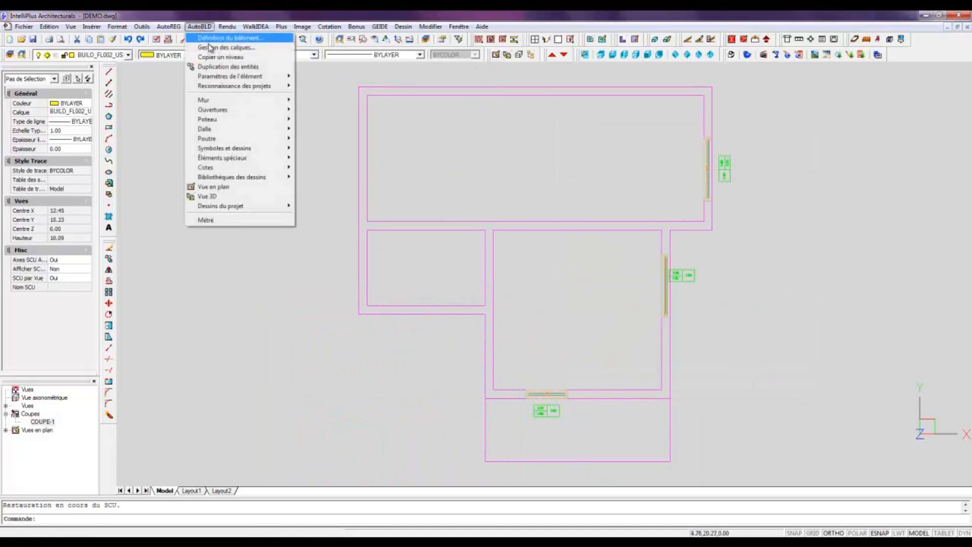
{"action": "mouse_move", "coordinate": [256, 166]}
{"action": "left_click", "coordinate": [325, 159]}
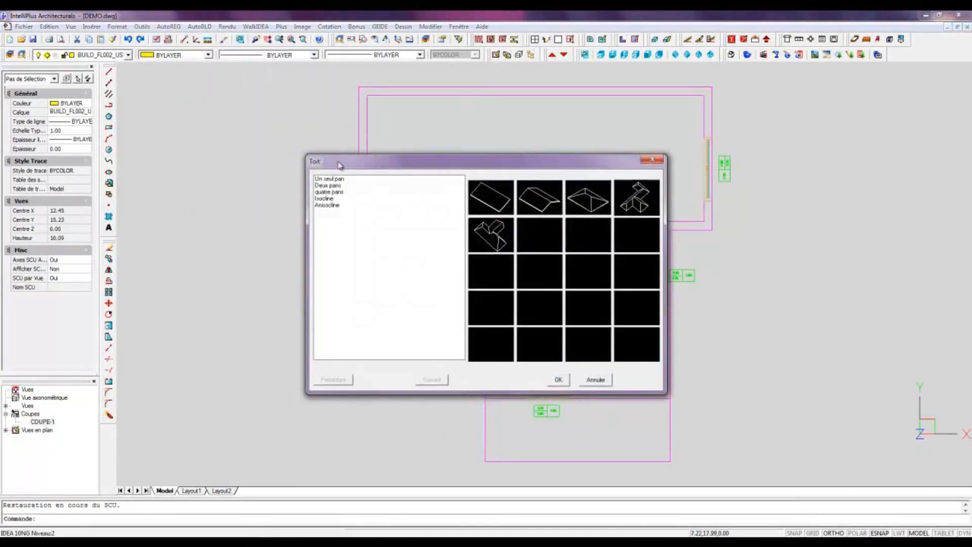
{"action": "left_click", "coordinate": [589, 205]}
{"action": "left_click", "coordinate": [558, 380]}
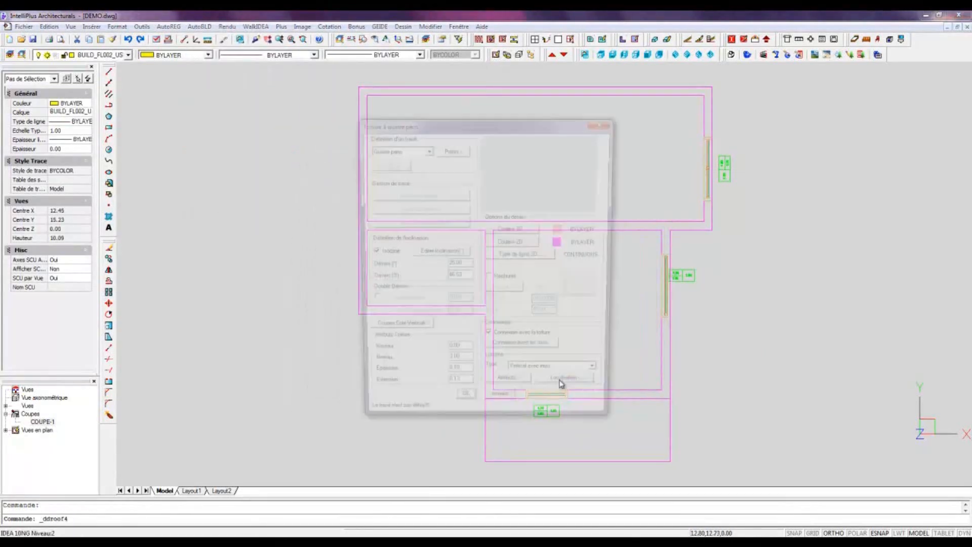
{"action": "left_click", "coordinate": [451, 149]}
{"action": "left_click", "coordinate": [359, 314]}
{"action": "left_click", "coordinate": [670, 315]}
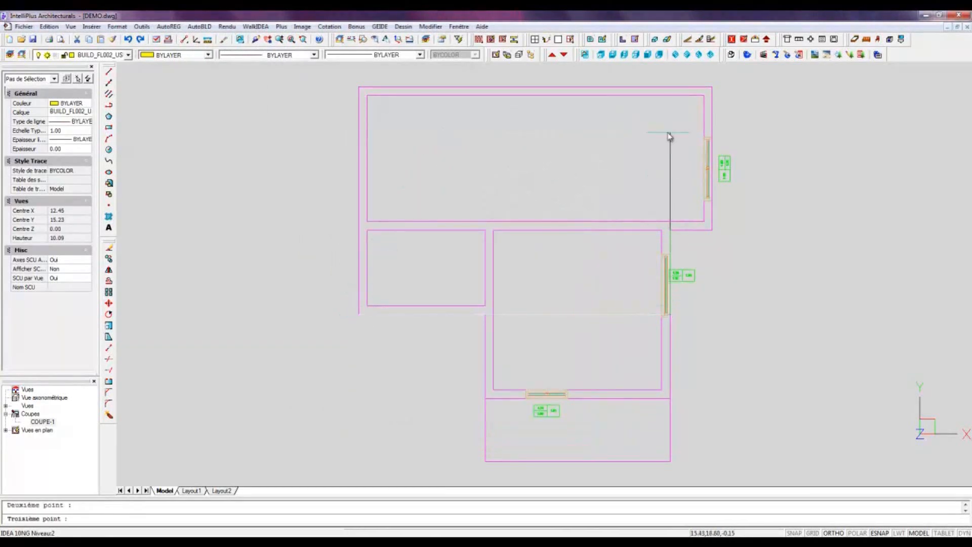
{"action": "left_click", "coordinate": [669, 92]}
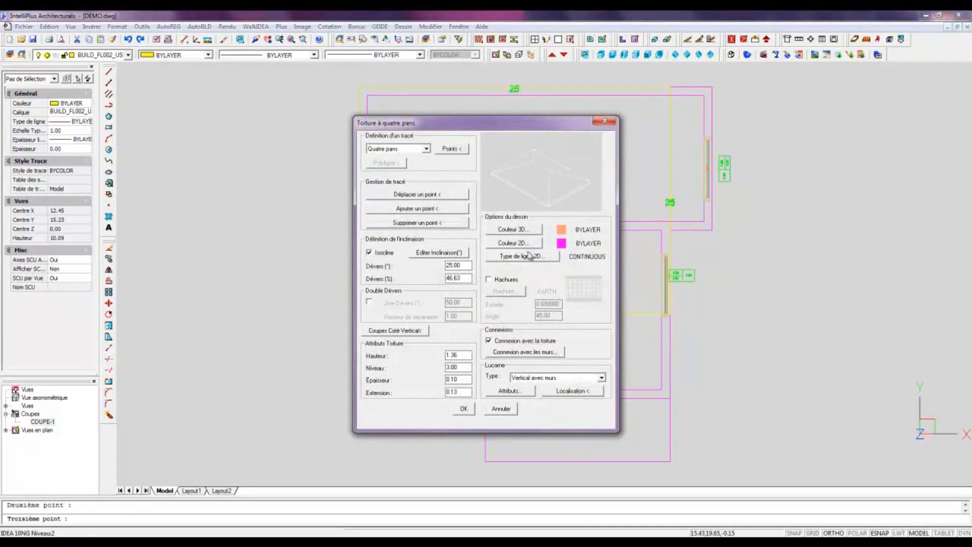
Step: Create the four-slope roof with height 1.50, level 2.85, 3D colour 12 COLOUR TILE and 2D colour 1 (red)
{"action": "double_click", "coordinate": [450, 355]}
{"action": "left_click", "coordinate": [462, 368]}
{"action": "left_click_drag", "start_coordinate": [459, 367], "coordinate": [440, 366]}
{"action": "left_click", "coordinate": [517, 236]}
{"action": "left_click", "coordinate": [551, 267]}
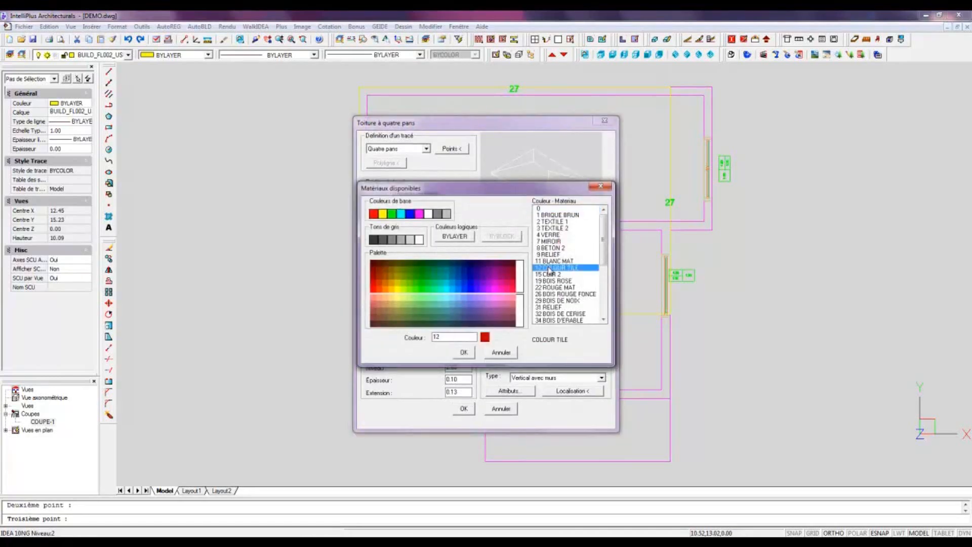
{"action": "left_click", "coordinate": [464, 354]}
{"action": "left_click", "coordinate": [514, 248]}
{"action": "left_click", "coordinate": [393, 203]}
{"action": "left_click", "coordinate": [533, 381]}
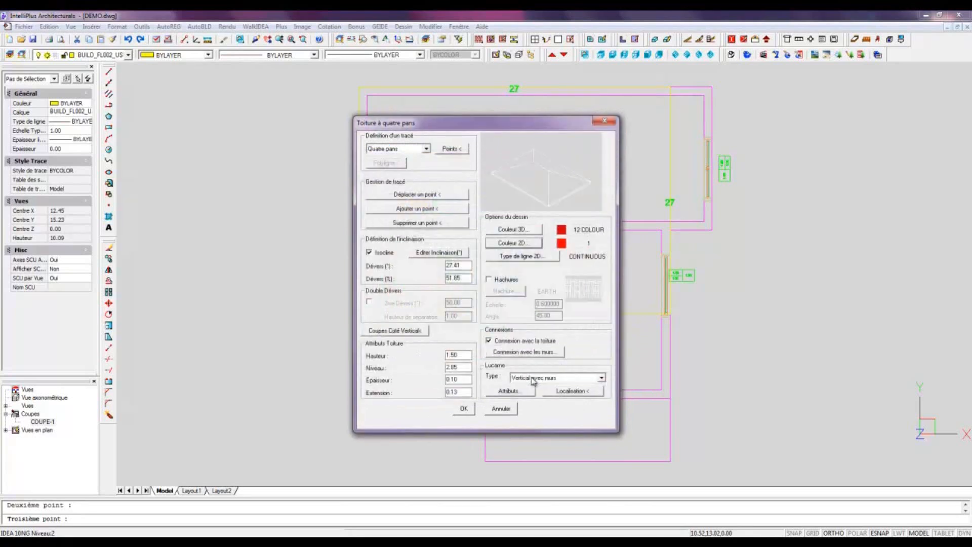
{"action": "left_click", "coordinate": [465, 409]}
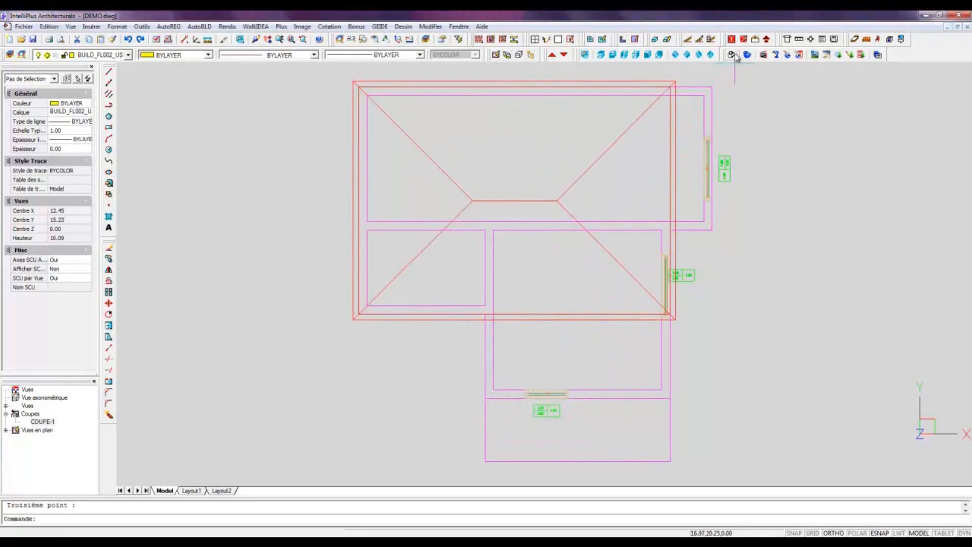
Step: Start a two-slope roof and define its outline over the front room, from the front wall corners back to the main roof's edge
{"action": "left_click", "coordinate": [732, 42]}
{"action": "left_click", "coordinate": [540, 204]}
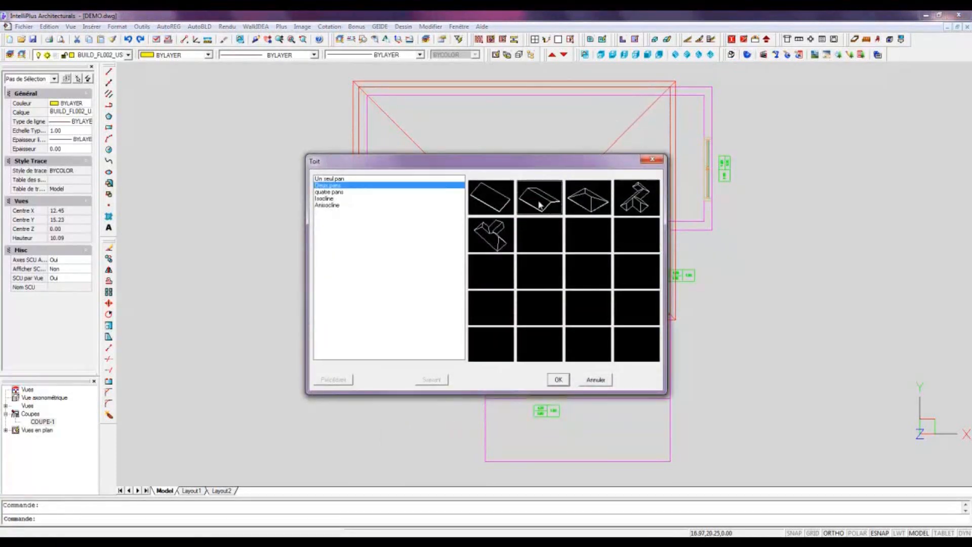
{"action": "left_click", "coordinate": [557, 380]}
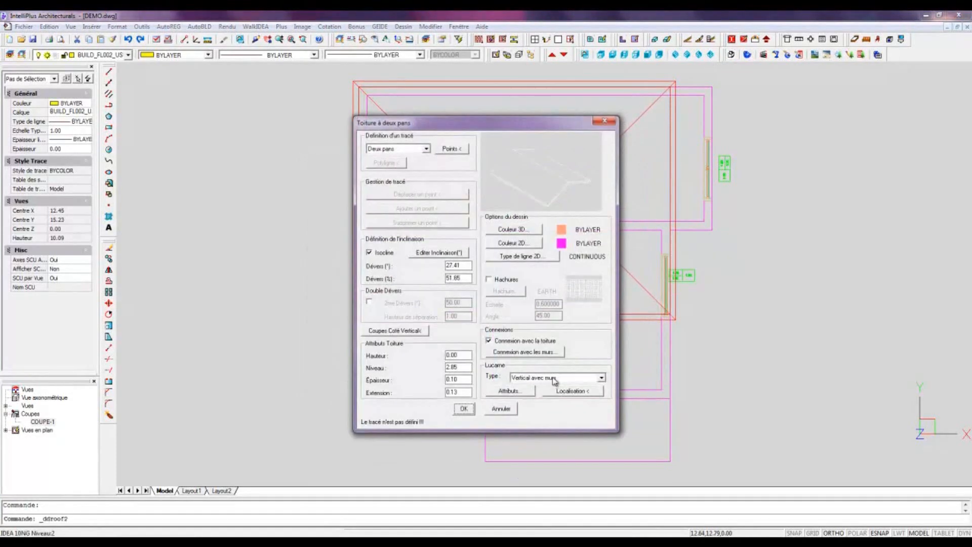
{"action": "left_click", "coordinate": [452, 149]}
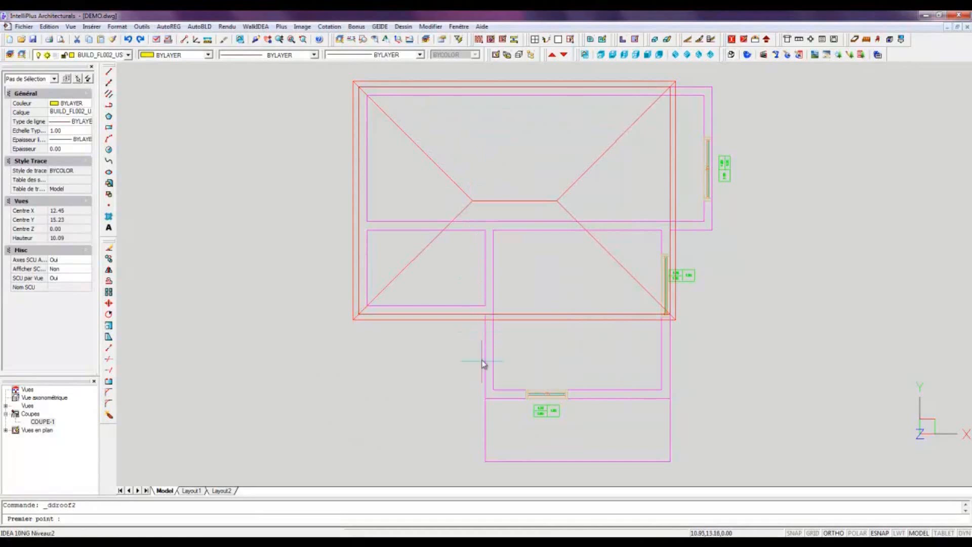
{"action": "left_click", "coordinate": [484, 398]}
{"action": "left_click", "coordinate": [670, 399]}
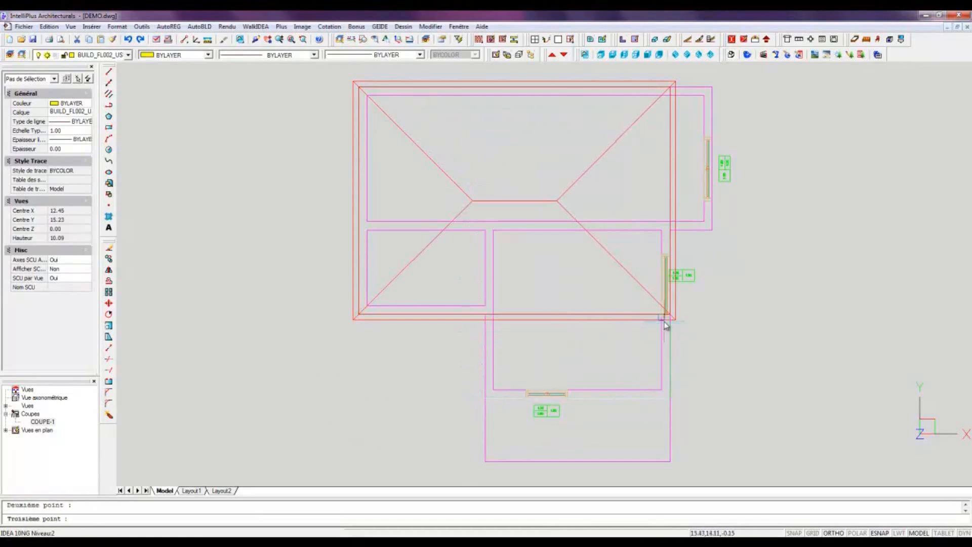
{"action": "left_click", "coordinate": [669, 320]}
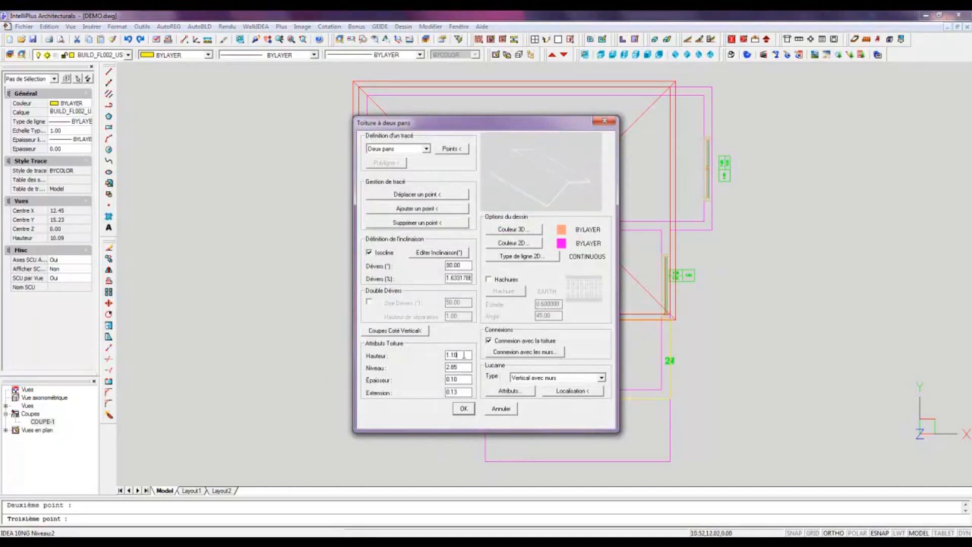
Step: Create the front room's two-slope roof with height 1.10, 3D material COLOUR TILE and a red 2D colour
{"action": "left_click", "coordinate": [518, 233]}
{"action": "left_click", "coordinate": [556, 268]}
{"action": "left_click", "coordinate": [465, 353]}
{"action": "left_click", "coordinate": [523, 248]}
{"action": "left_click", "coordinate": [390, 198]}
{"action": "left_click", "coordinate": [545, 380]}
{"action": "left_click", "coordinate": [464, 408]}
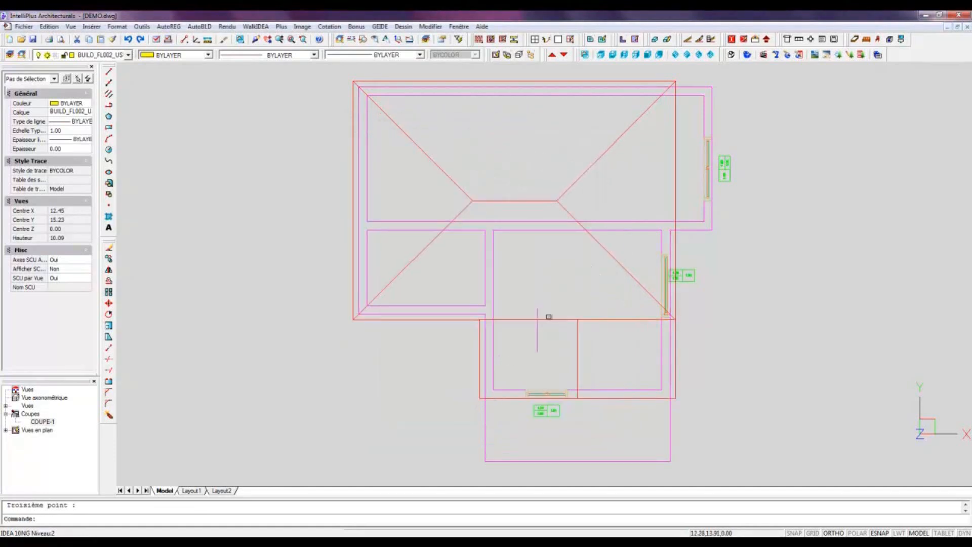
Step: Start another two-slope roof and define its outline over the large room's side projection, up to the main roof's edge
{"action": "left_click", "coordinate": [732, 40]}
{"action": "left_click", "coordinate": [540, 198]}
{"action": "left_click", "coordinate": [558, 380]}
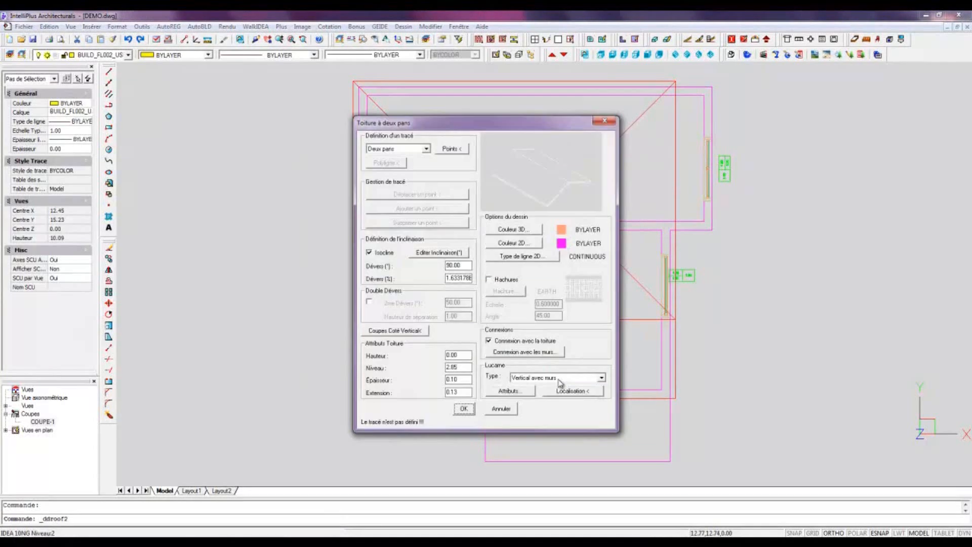
{"action": "left_click", "coordinate": [461, 152]}
{"action": "left_click", "coordinate": [712, 229]}
{"action": "left_click", "coordinate": [709, 88]}
{"action": "left_click", "coordinate": [675, 89]}
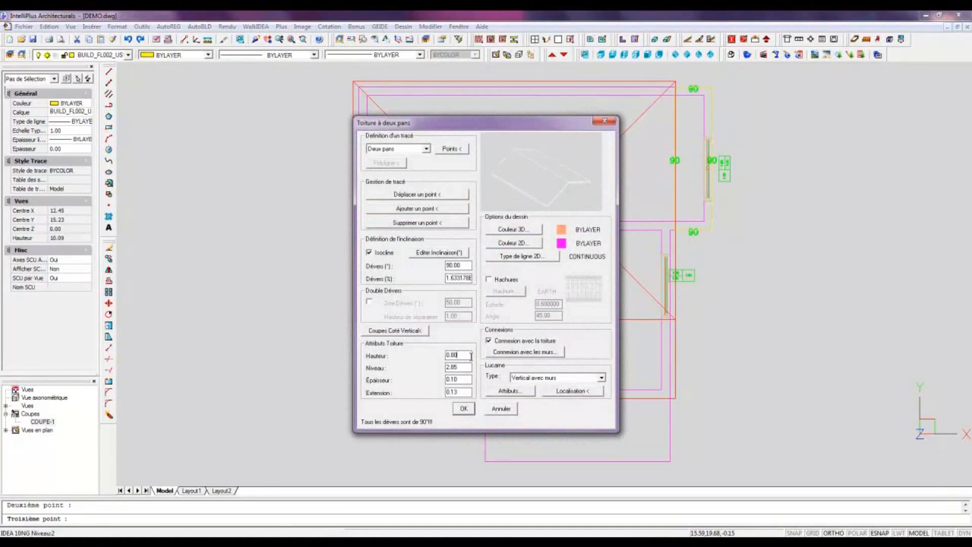
Step: Set the slope of the side roof's two short outline segments to 30 degrees
{"action": "left_click", "coordinate": [439, 253]}
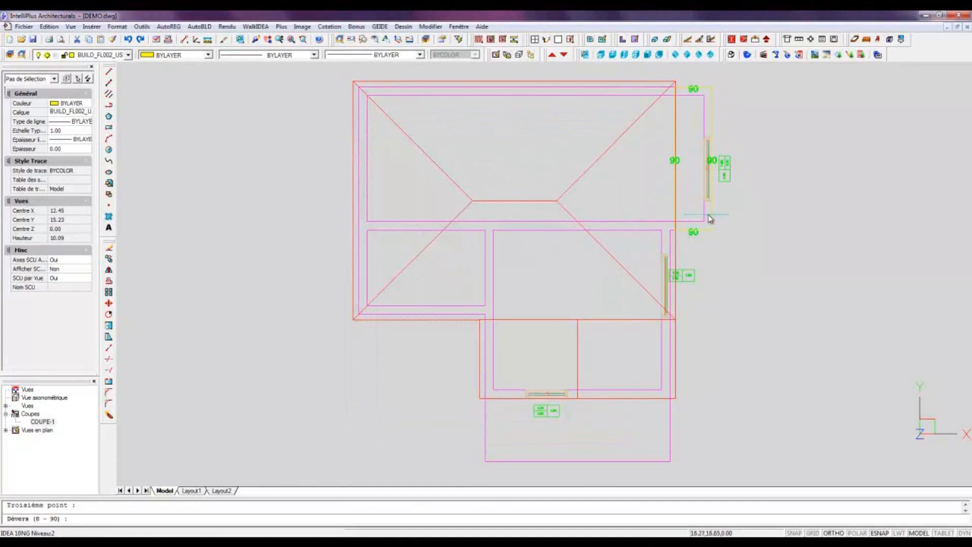
{"action": "type", "text": "30"}
{"action": "key", "text": "Return"}
{"action": "left_click", "coordinate": [707, 230]}
{"action": "left_click", "coordinate": [707, 89]}
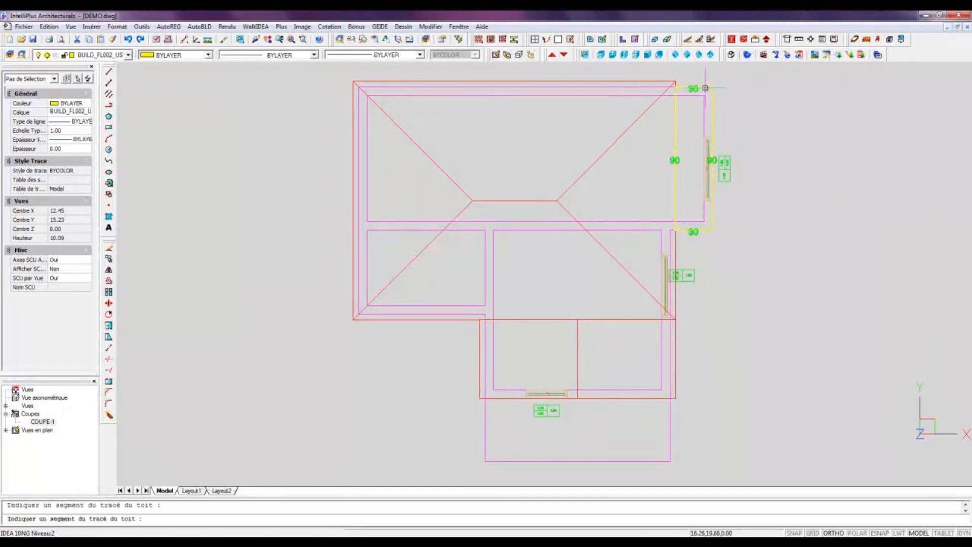
{"action": "key", "text": "Return"}
Step: Create the side projection's two-slope roof with 3D colour 12 COLOUR TILE and 2D colour 1 (red)
{"action": "left_click", "coordinate": [512, 229]}
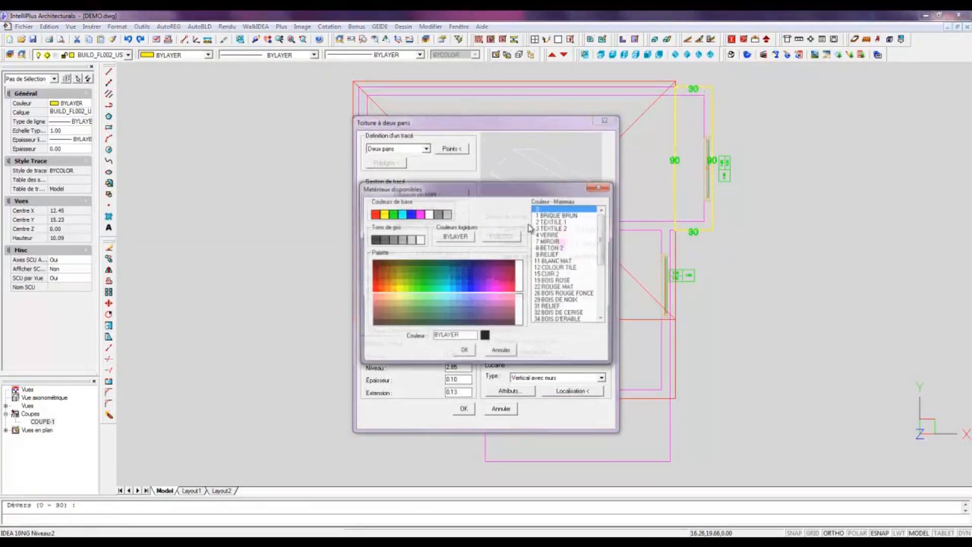
{"action": "left_click", "coordinate": [554, 268]}
{"action": "left_click", "coordinate": [469, 353]}
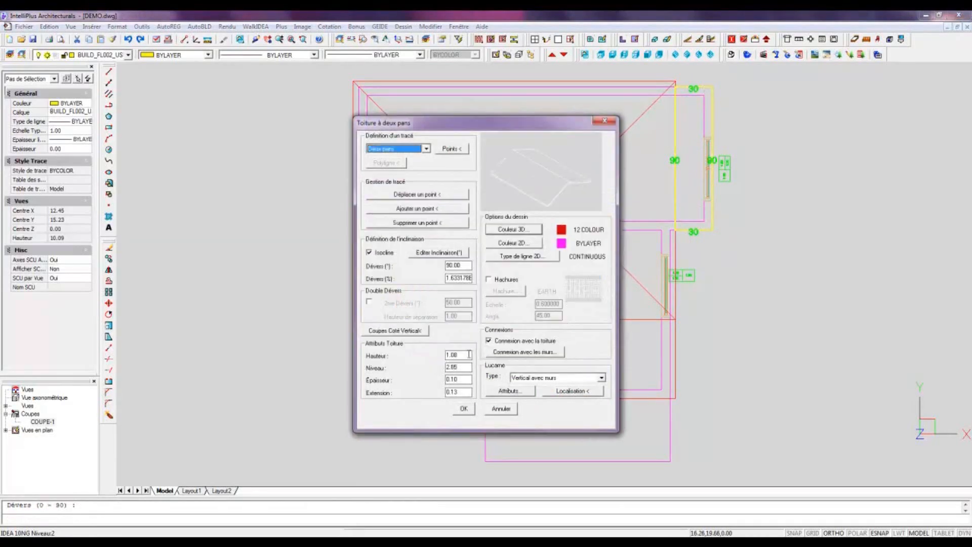
{"action": "left_click", "coordinate": [506, 243]}
{"action": "left_click", "coordinate": [395, 203]}
{"action": "left_click", "coordinate": [531, 383]}
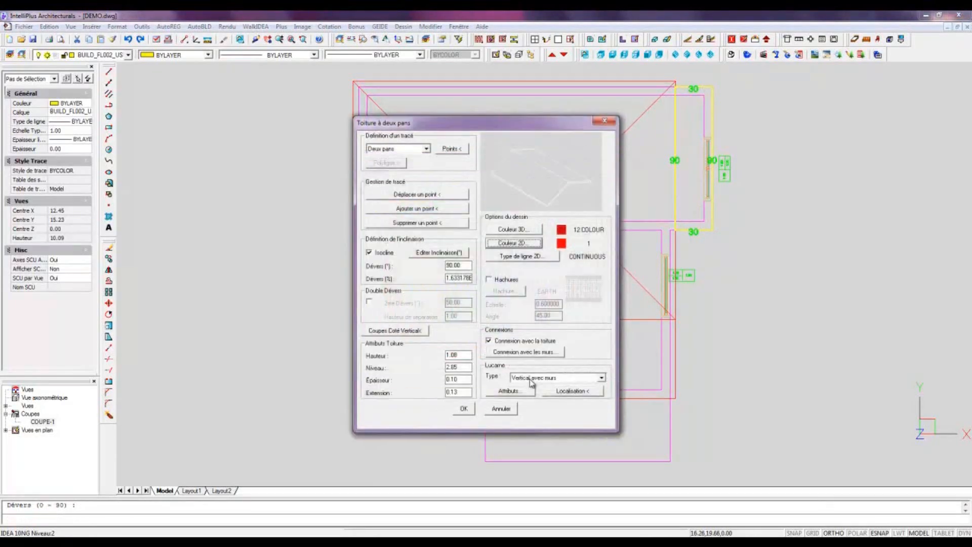
{"action": "left_click", "coordinate": [471, 410]}
Step: In the 3D view, raise the walls beneath the front and side-projection two-slope roofs up to them, and display the model with hidden lines removed
{"action": "left_click", "coordinate": [508, 56]}
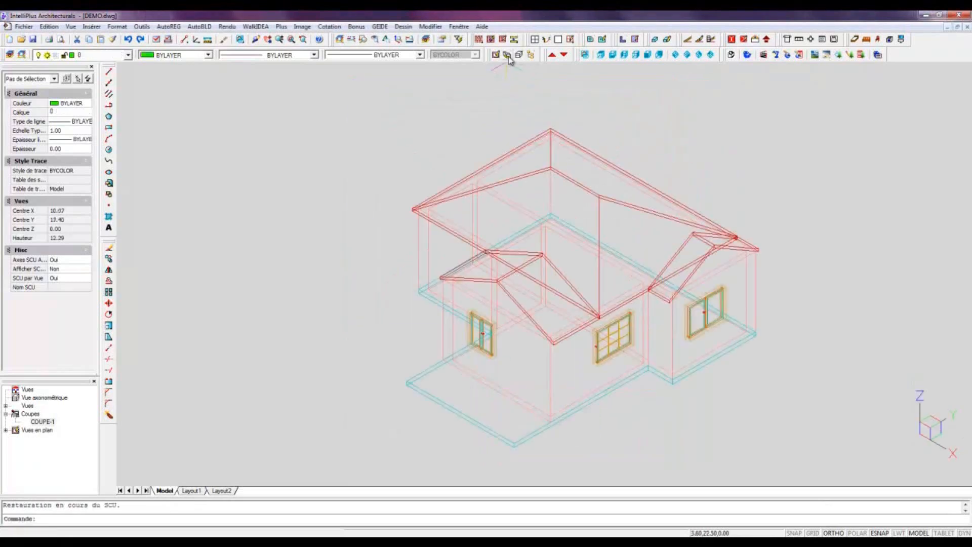
{"action": "left_click", "coordinate": [199, 26]}
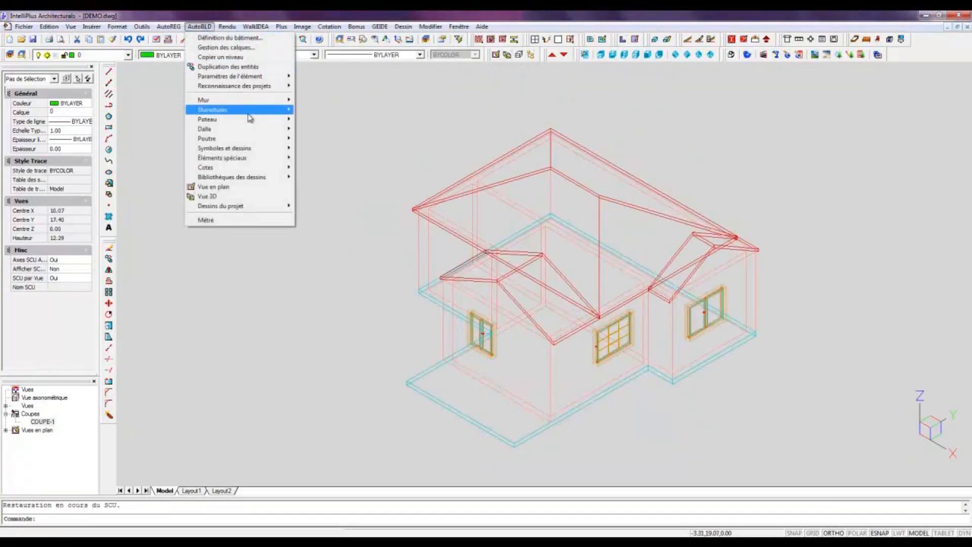
{"action": "mouse_move", "coordinate": [250, 157]}
{"action": "left_click", "coordinate": [336, 216]}
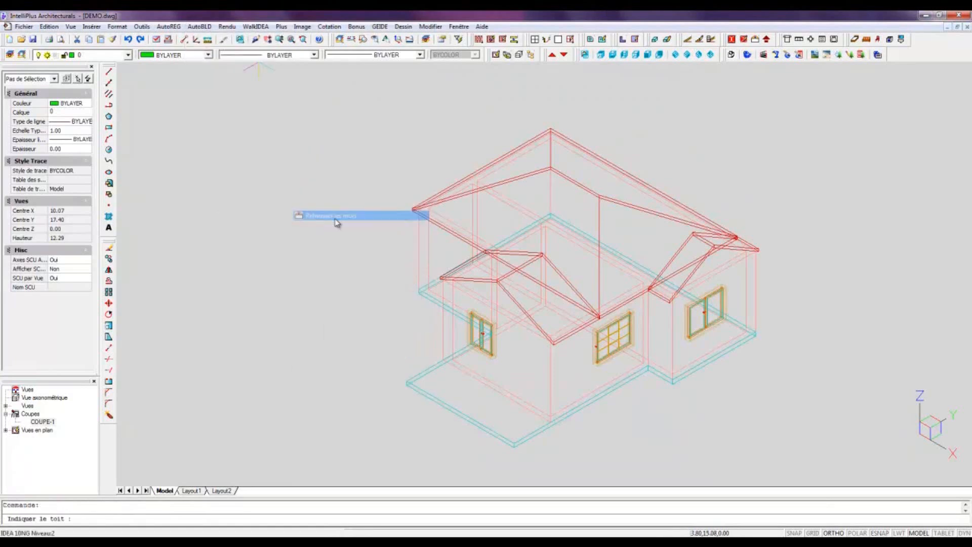
{"action": "left_click", "coordinate": [503, 280]}
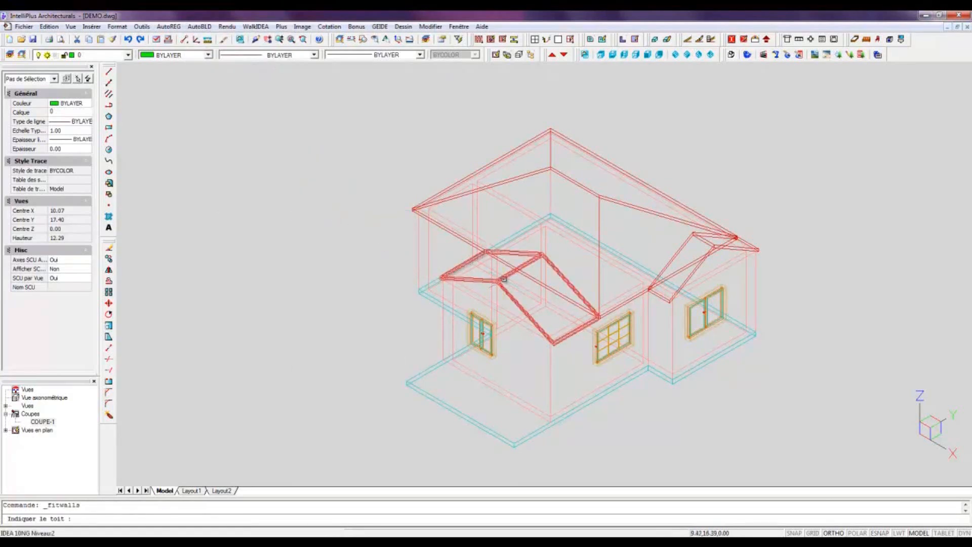
{"action": "key", "text": "Return"}
{"action": "left_click", "coordinate": [500, 306]}
{"action": "left_click", "coordinate": [691, 276]}
{"action": "left_click", "coordinate": [698, 277]}
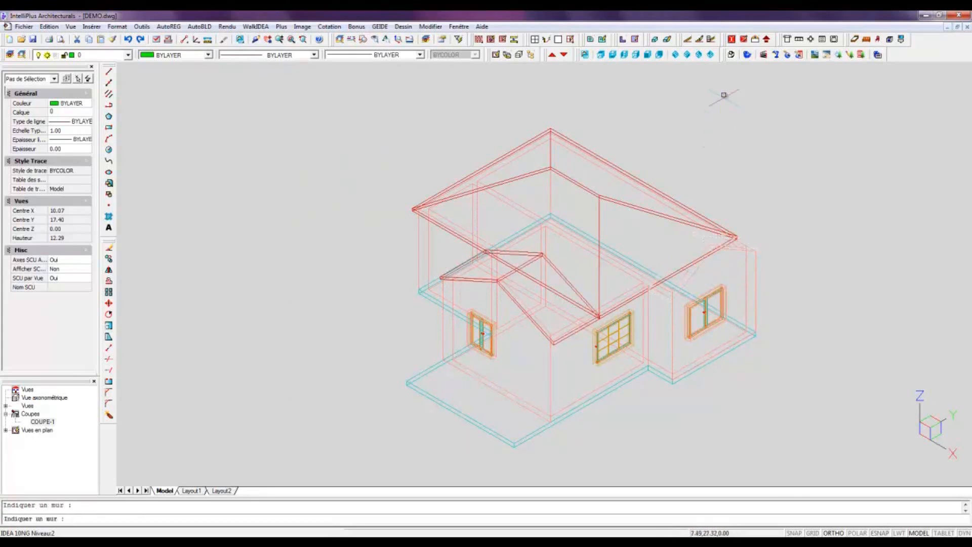
{"action": "left_click", "coordinate": [732, 54]}
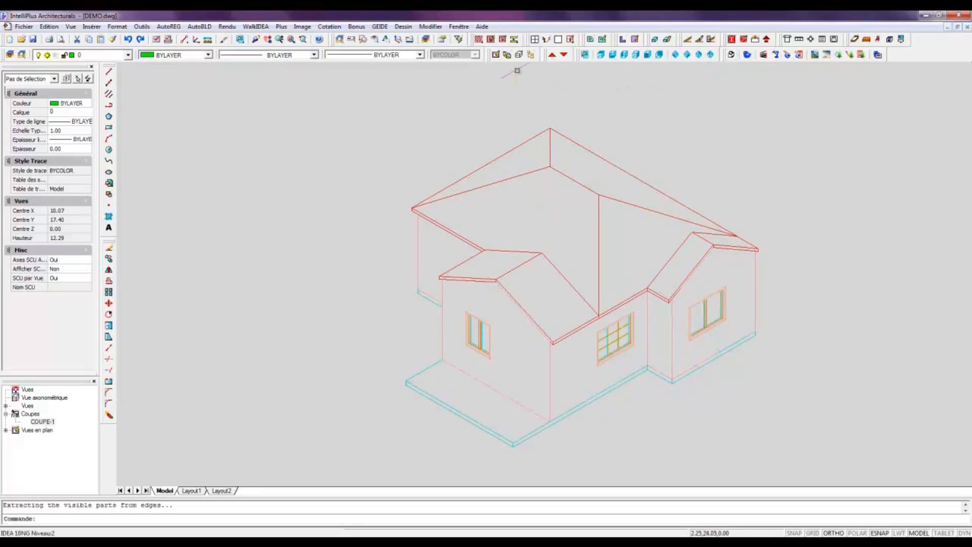
Step: Edit the four-slope main roof in plan view, choosing a dormer of type Vertical avec murs with a façade height of 0.80
{"action": "left_click", "coordinate": [496, 54]}
{"action": "double_click", "coordinate": [521, 203]}
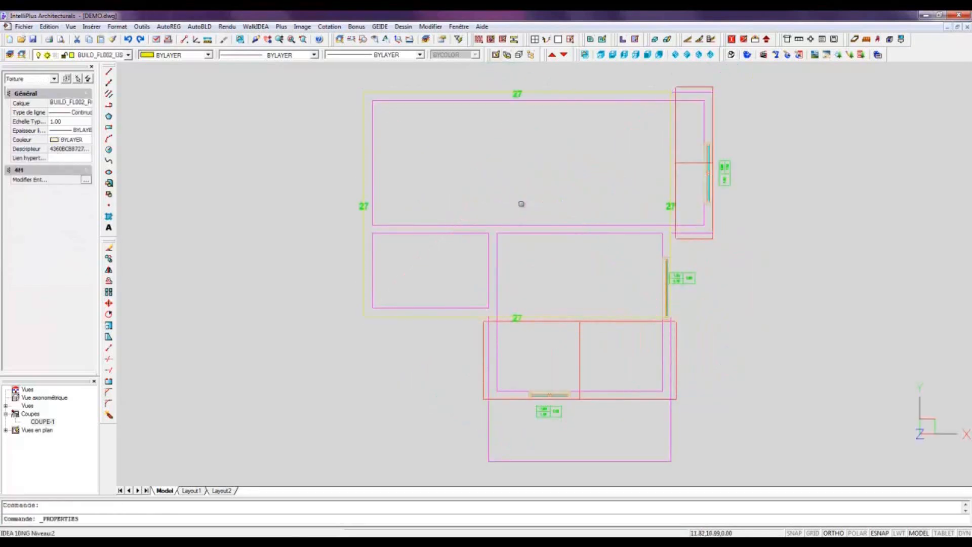
{"action": "left_click", "coordinate": [602, 377]}
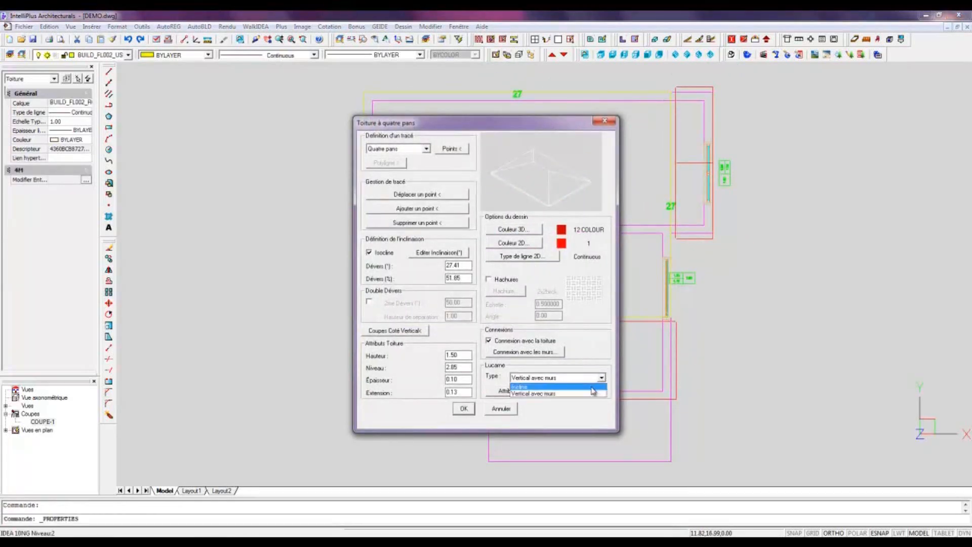
{"action": "left_click", "coordinate": [538, 393]}
{"action": "left_click", "coordinate": [531, 391]}
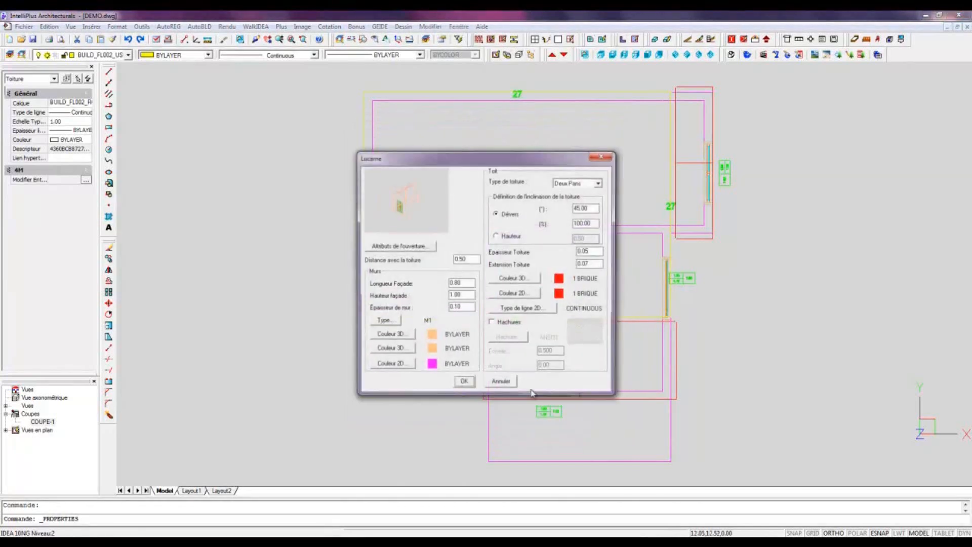
{"action": "left_click_drag", "start_coordinate": [461, 295], "coordinate": [443, 296]}
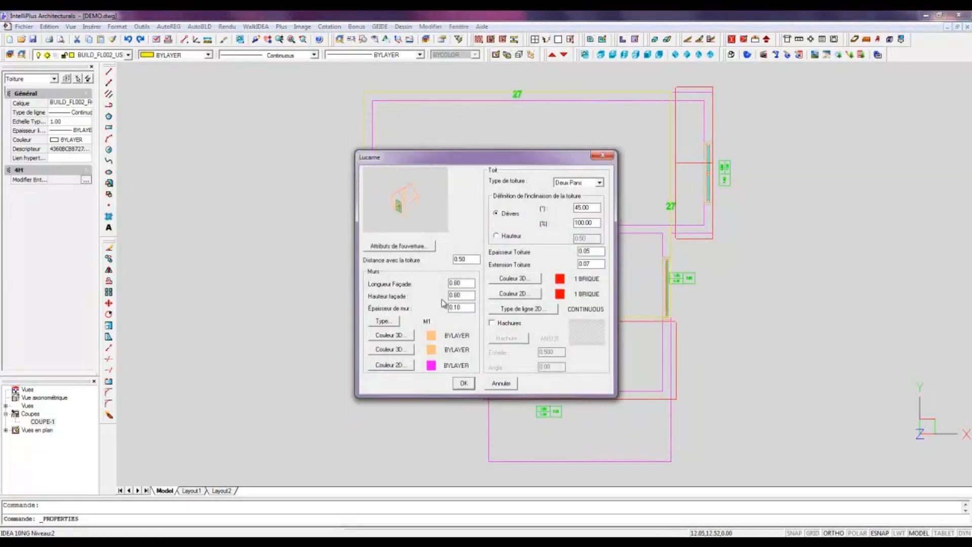
{"action": "left_click", "coordinate": [464, 383]}
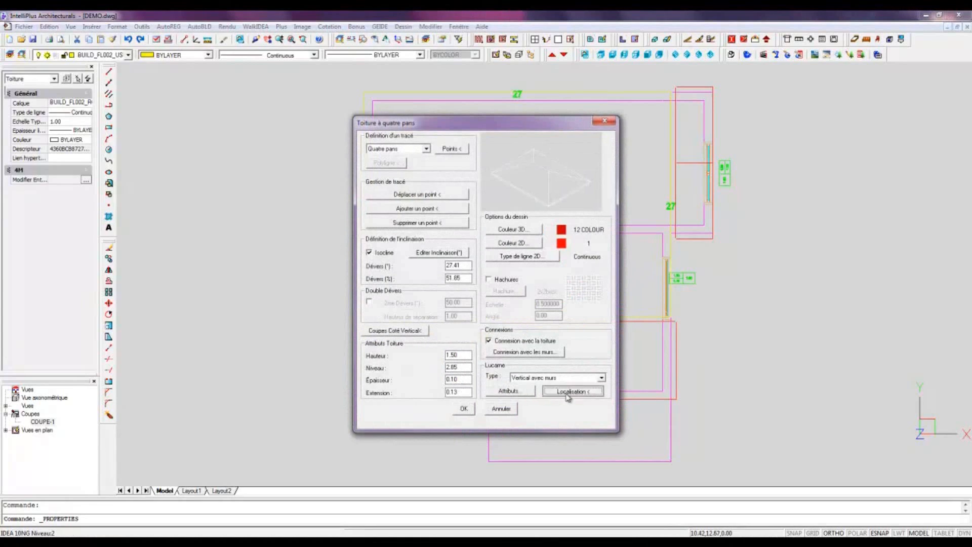
Step: Add the dormer centred on the main roof's front segment at a distance of 0.1, and place its label below it
{"action": "left_click", "coordinate": [572, 391]}
{"action": "left_click", "coordinate": [461, 316]}
{"action": "type", "text": "r"}
{"action": "key", "text": "Return"}
{"action": "type", "text": "0.1"}
{"action": "key", "text": "Return"}
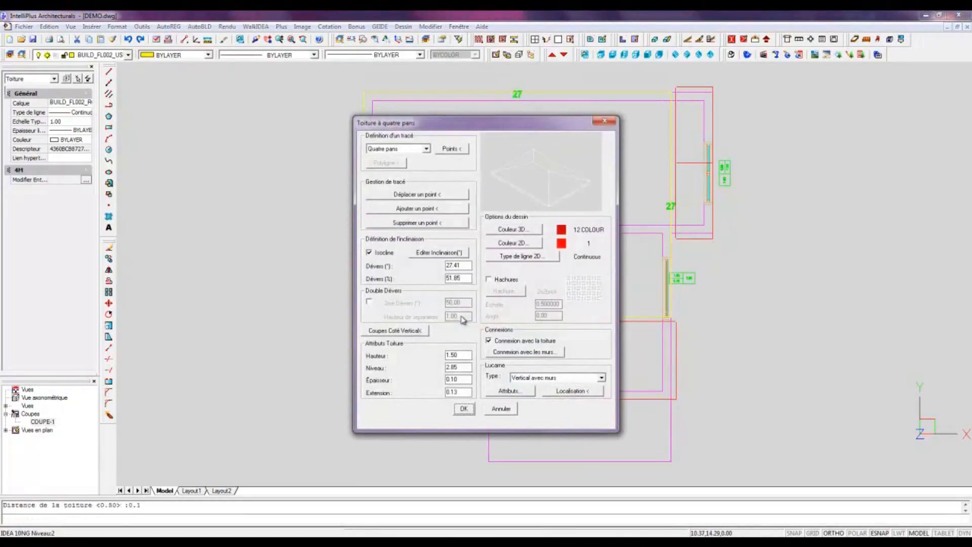
{"action": "left_click", "coordinate": [464, 409]}
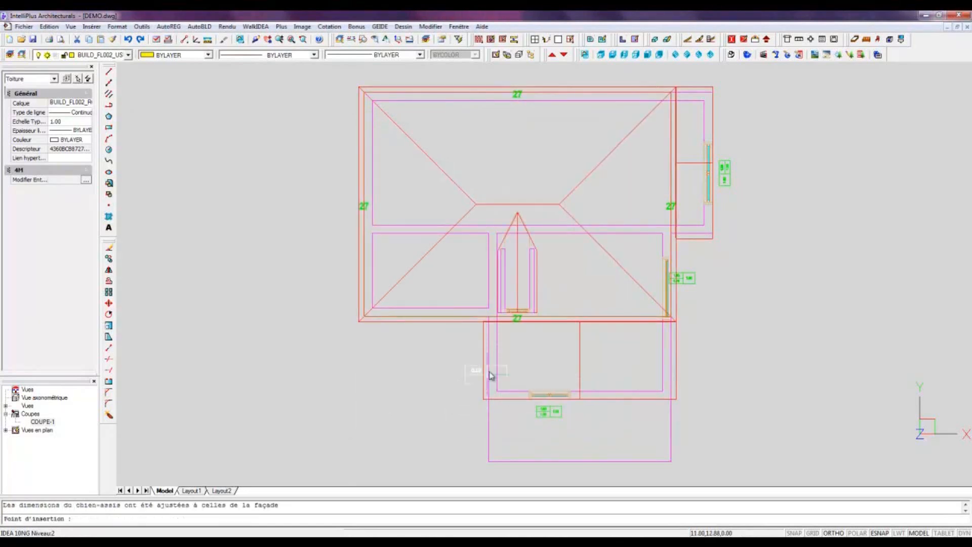
{"action": "key", "text": "Escape"}
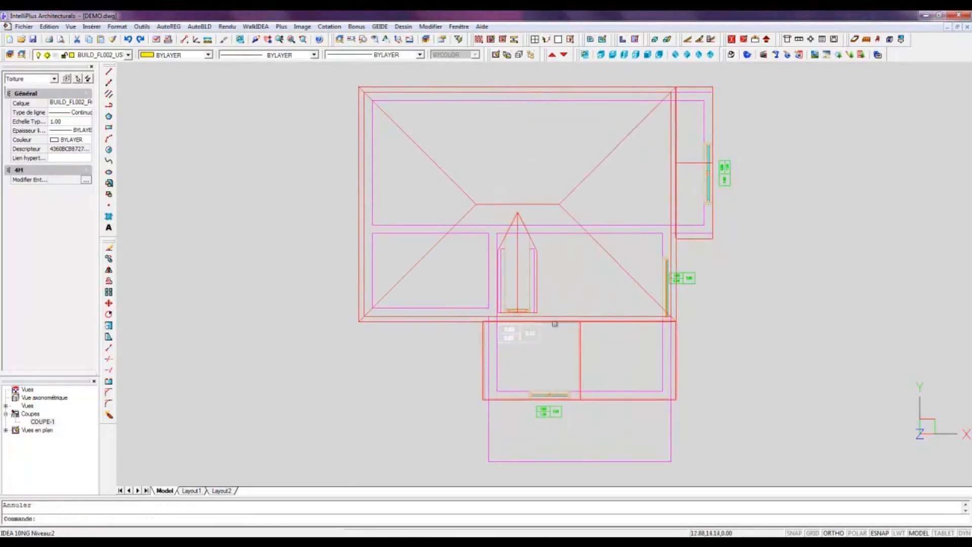
Step: Reopen the main roof for editing, set the dormer type to Incliné and accept the inclined roof opening's default attributes
{"action": "double_click", "coordinate": [663, 218]}
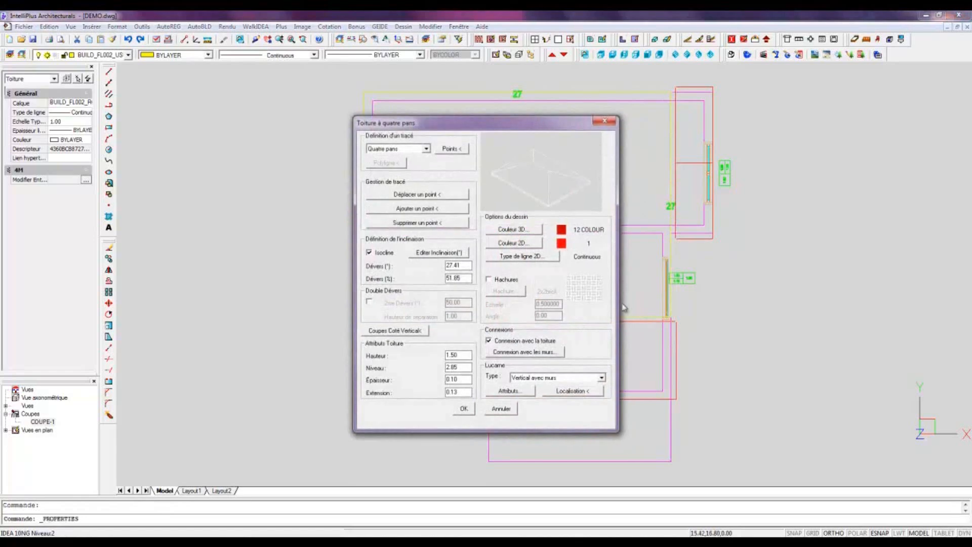
{"action": "left_click", "coordinate": [603, 380]}
{"action": "left_click", "coordinate": [557, 394]}
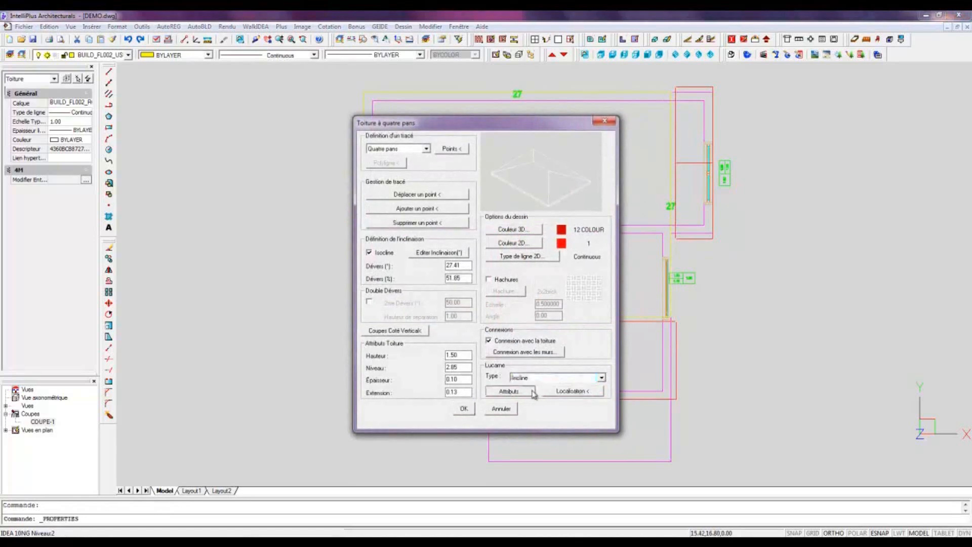
{"action": "left_click", "coordinate": [529, 392]}
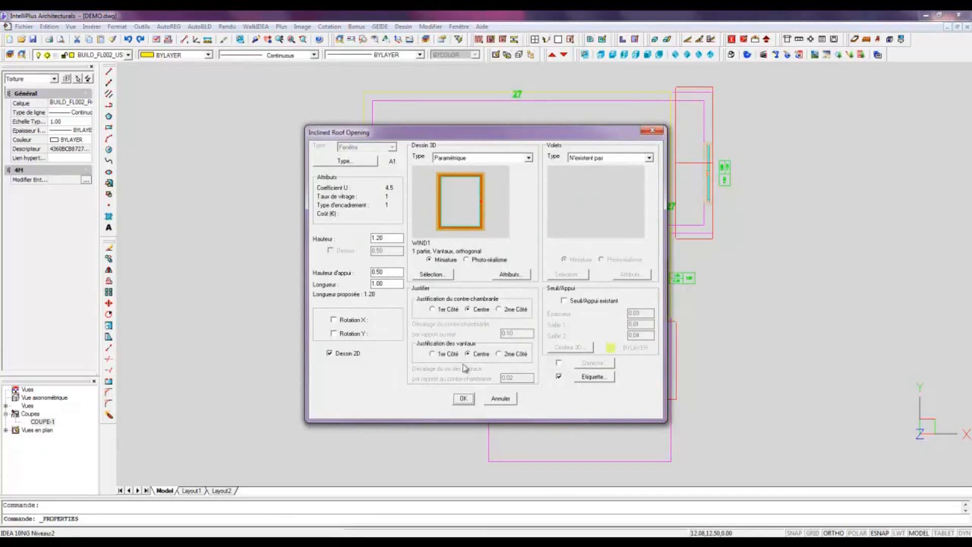
{"action": "left_click", "coordinate": [463, 398]}
Step: Centre the inclined window on the main roof segment beside the side projection, place its label outside, and show the model in hidden-line 3D
{"action": "left_click", "coordinate": [569, 391]}
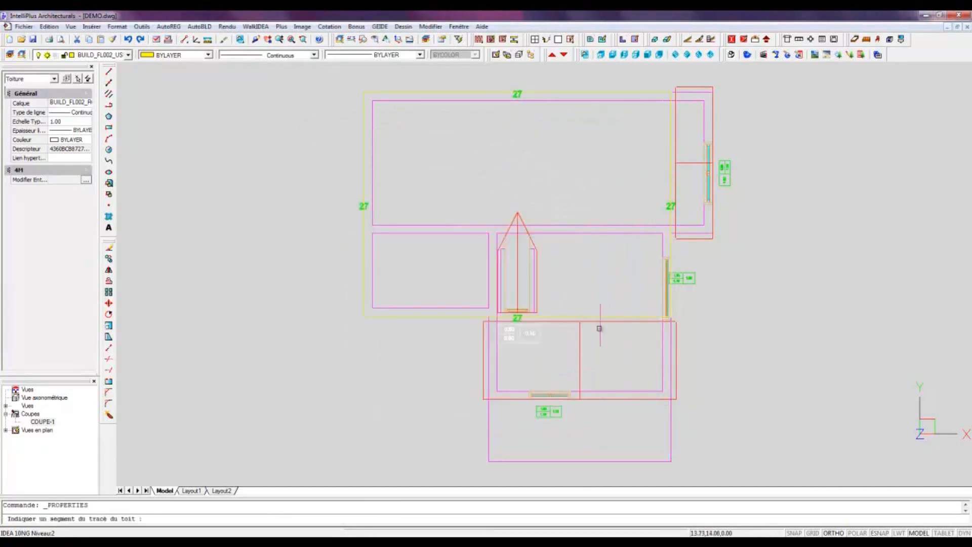
{"action": "left_click", "coordinate": [669, 195]}
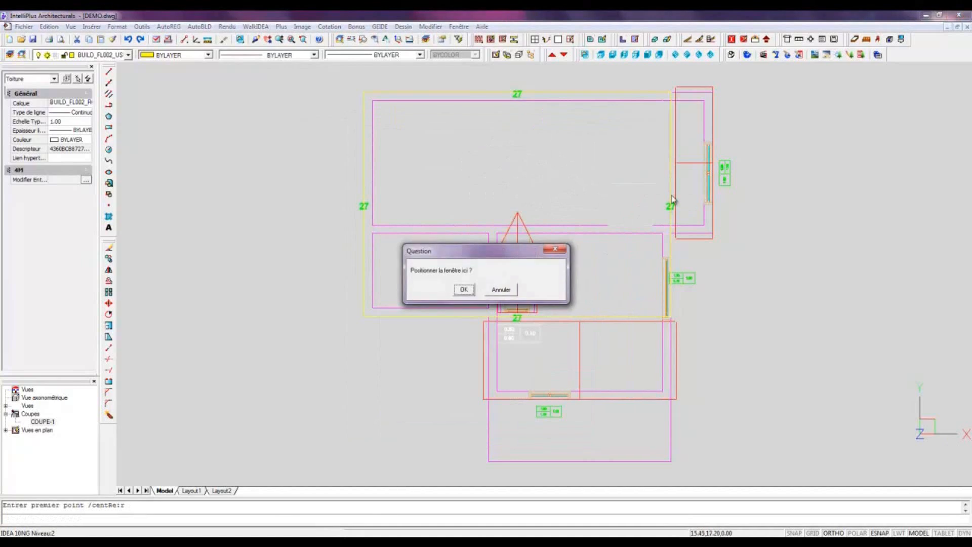
{"action": "left_click", "coordinate": [464, 290]}
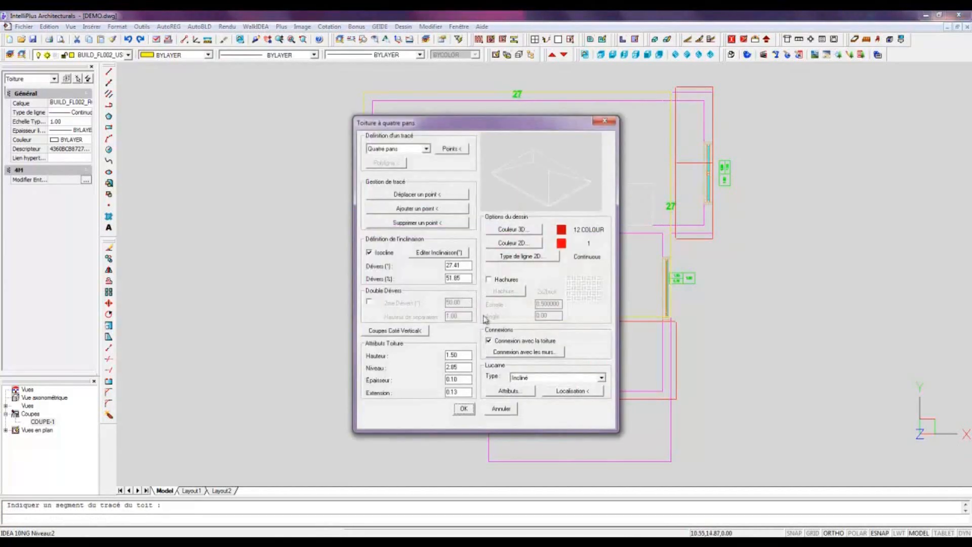
{"action": "left_click", "coordinate": [465, 409]}
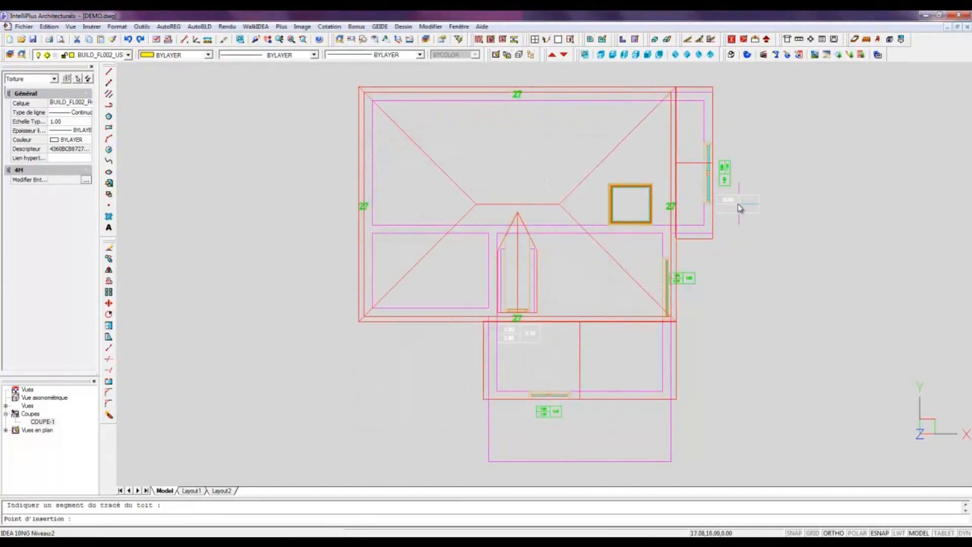
{"action": "left_click", "coordinate": [756, 212]}
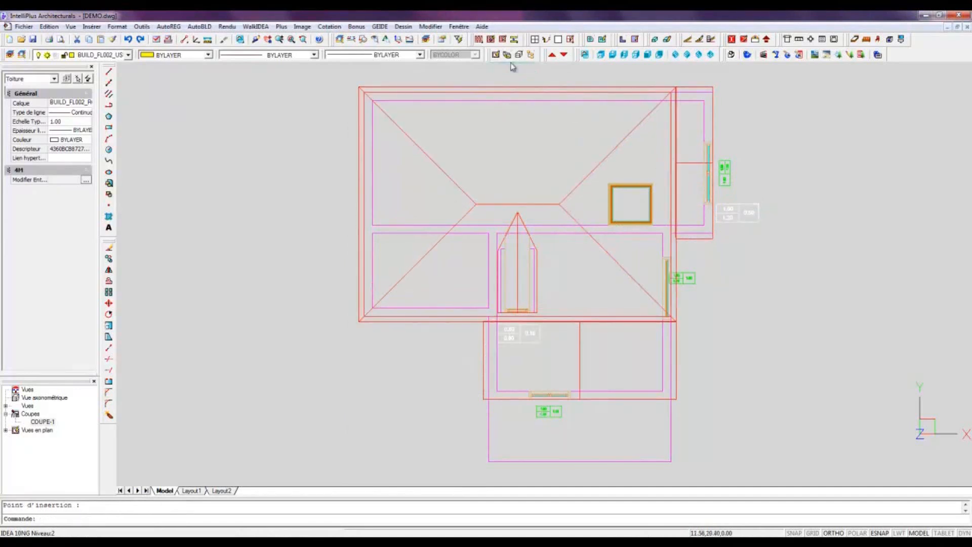
{"action": "left_click", "coordinate": [507, 55]}
{"action": "left_click", "coordinate": [731, 56]}
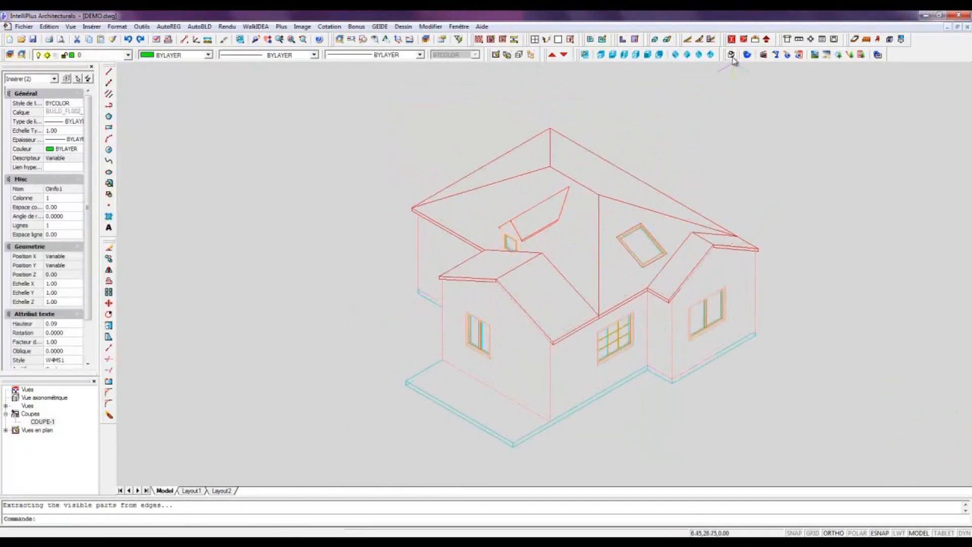
Step: On level 1, draw a U-shaped polyline in the large room with straight legs of 2 and a connecting arc spanning 2
{"action": "left_click", "coordinate": [564, 56]}
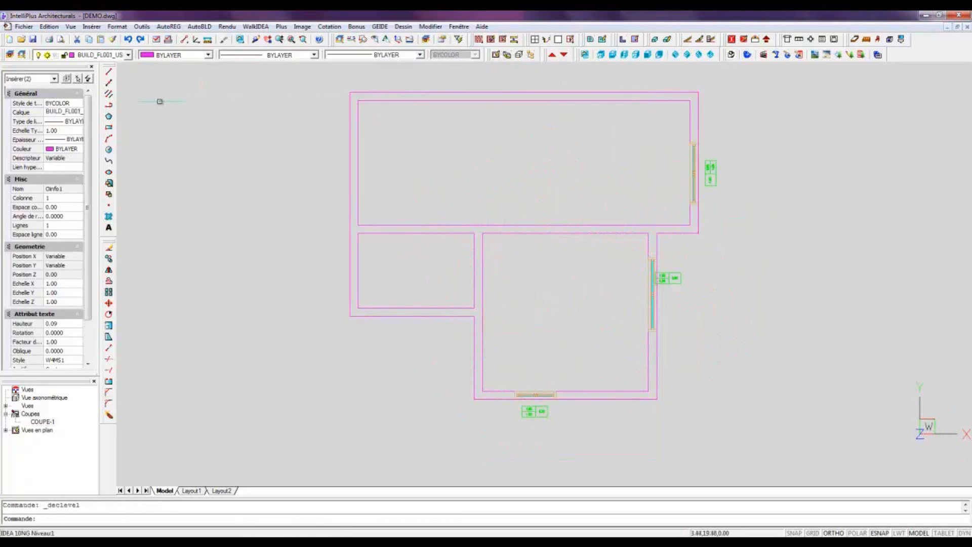
{"action": "left_click", "coordinate": [109, 105]}
{"action": "left_click", "coordinate": [470, 130]}
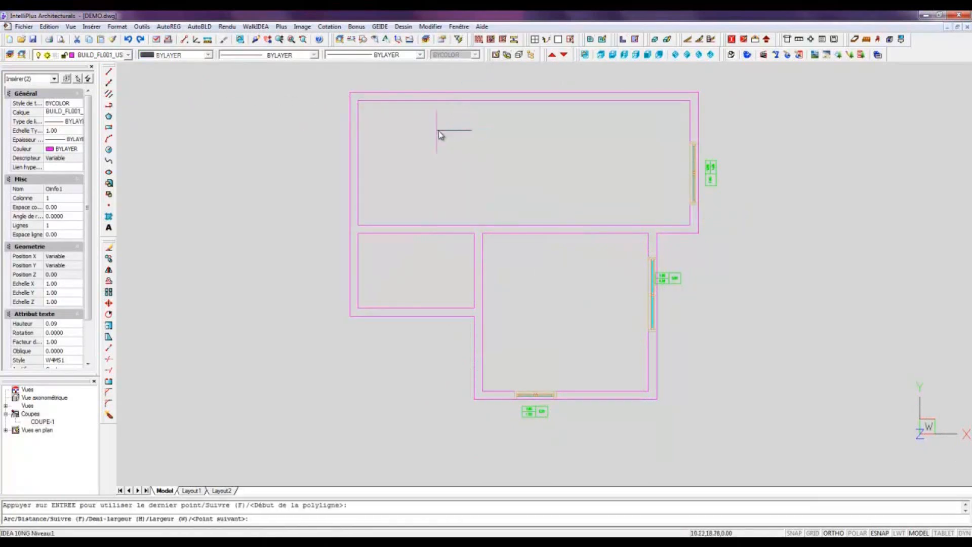
{"action": "type", "text": "@-2,0"}
{"action": "key", "text": "Return"}
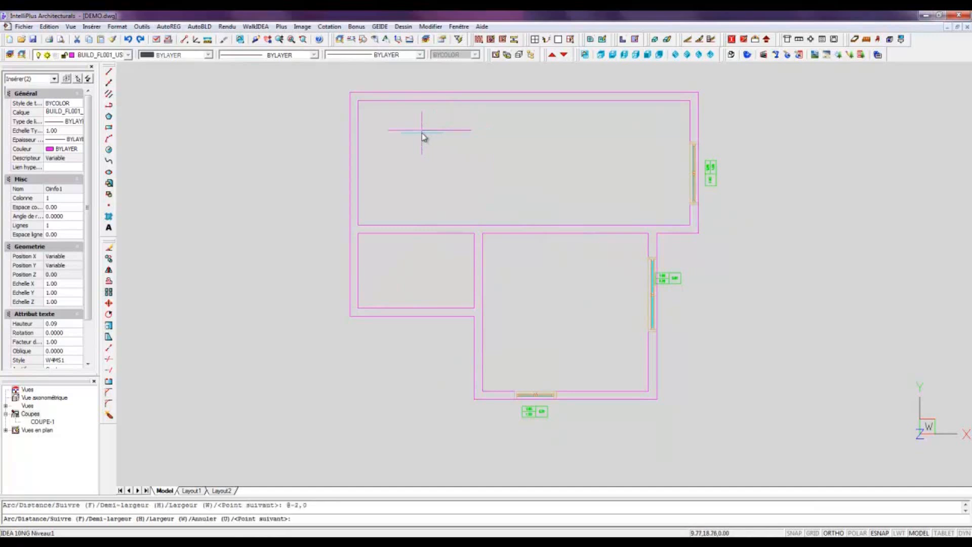
{"action": "key", "text": "Return"}
{"action": "type", "text": "@0,-2"}
{"action": "key", "text": "Return"}
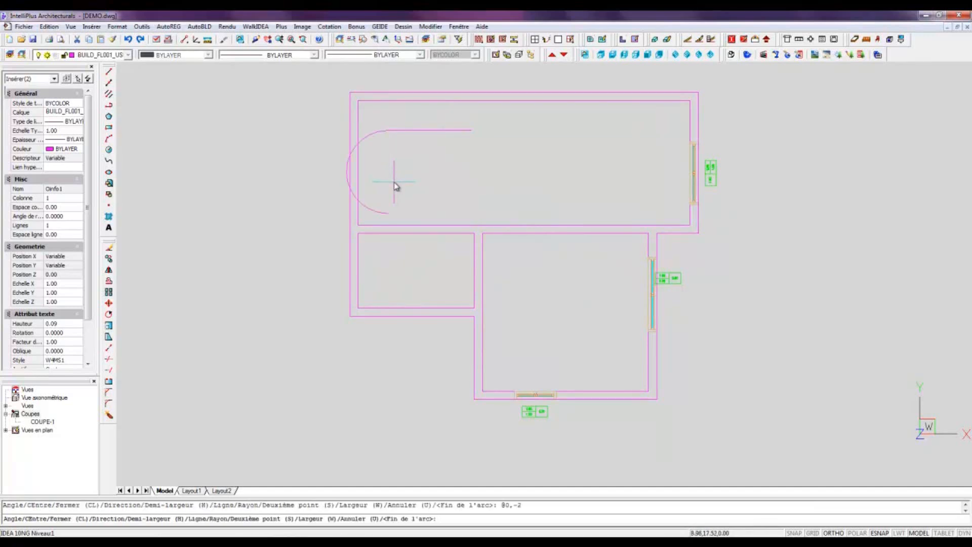
{"action": "type", "text": "l"}
{"action": "key", "text": "Return"}
{"action": "key", "text": "Return"}
{"action": "key", "text": "Return"}
Step: Move the U-shaped polyline horizontally so that its curved end lies inside the large room, clear of the outer wall
{"action": "left_click", "coordinate": [451, 204]}
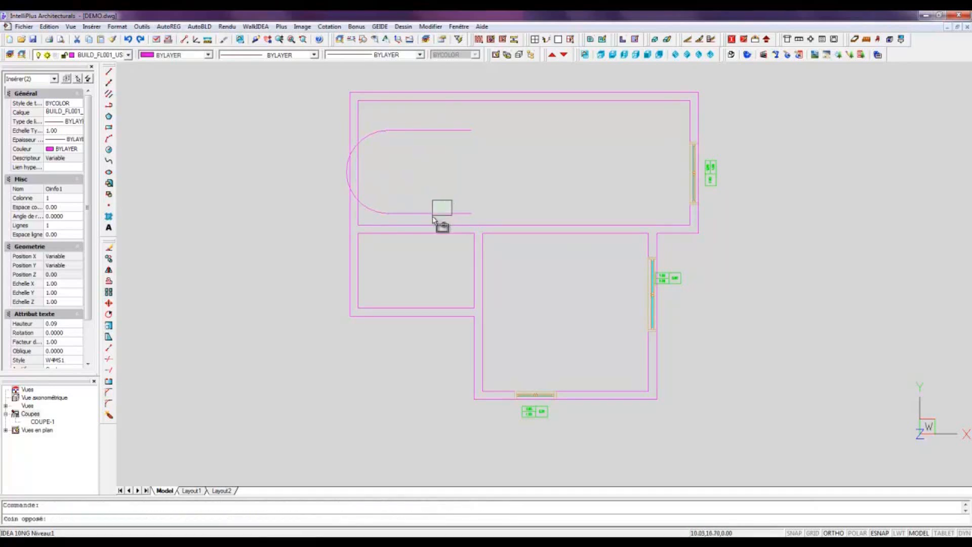
{"action": "left_click", "coordinate": [438, 220]}
{"action": "left_click", "coordinate": [109, 303]}
{"action": "left_click", "coordinate": [388, 179]}
{"action": "left_click", "coordinate": [416, 170]}
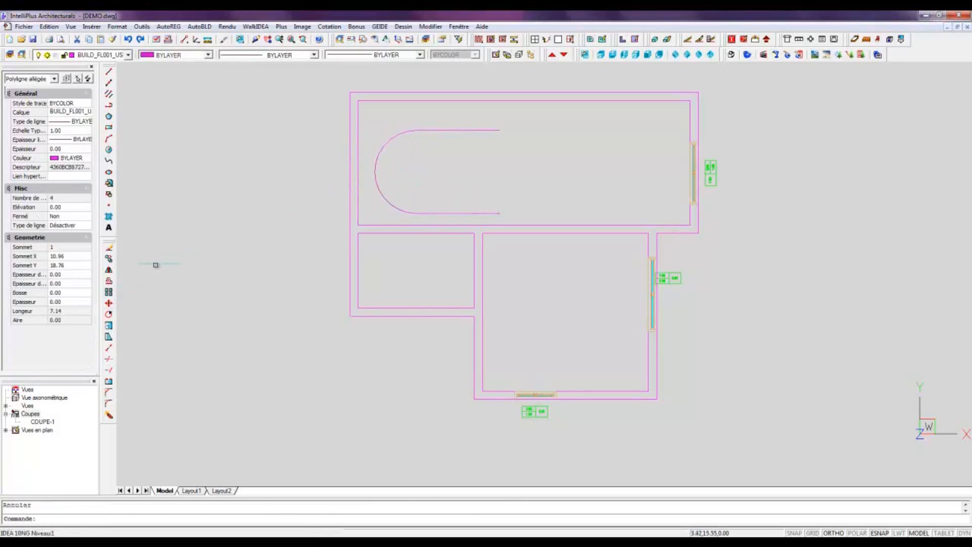
Step: Offset the U-shaped polyline inward twice at a distance of 0.45 to form the stair's middle and inner lines
{"action": "left_click", "coordinate": [109, 281]}
{"action": "type", "text": "0.45"}
{"action": "key", "text": "Return"}
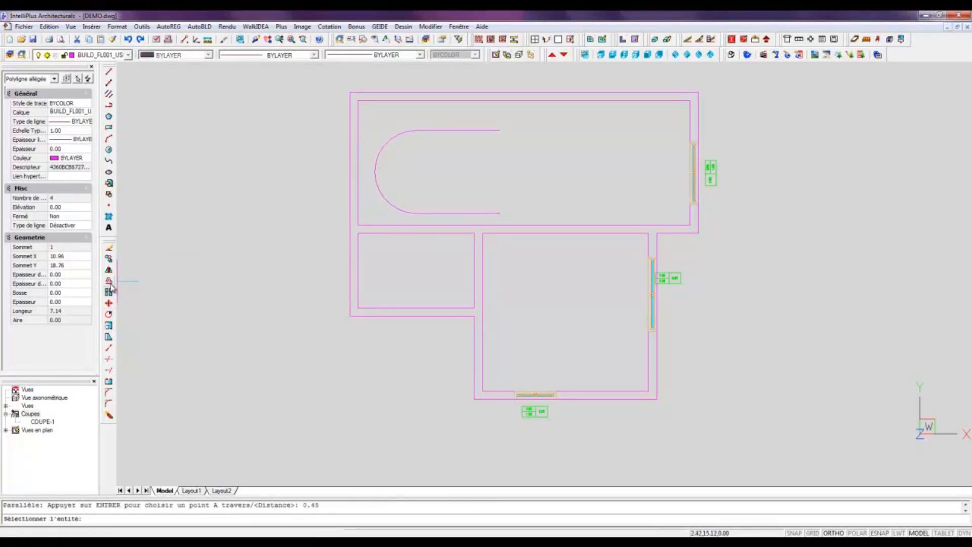
{"action": "left_click", "coordinate": [419, 130]}
{"action": "left_click", "coordinate": [433, 149]}
{"action": "left_click", "coordinate": [434, 149]}
{"action": "left_click", "coordinate": [434, 163]}
{"action": "key", "text": "Escape"}
Step: Start a freehand staircase (à main levée) with the middle polyline as walking line and the inner and outer polylines as its edges
{"action": "left_click", "coordinate": [199, 26]}
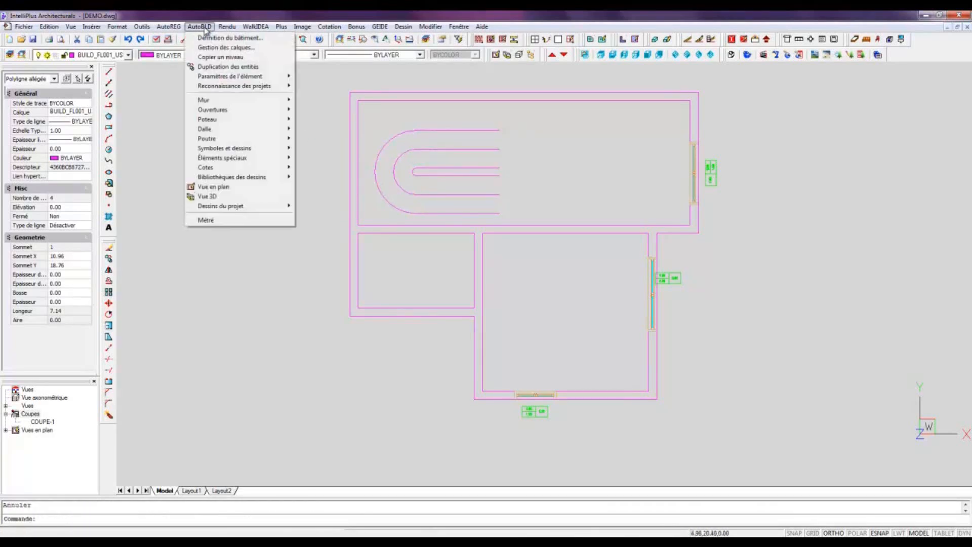
{"action": "mouse_move", "coordinate": [257, 160]}
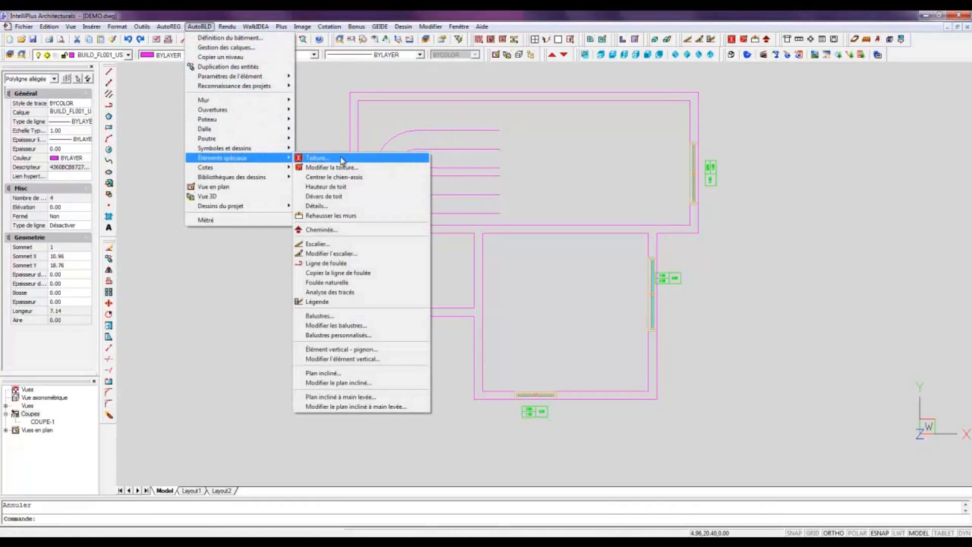
{"action": "left_click", "coordinate": [340, 245]}
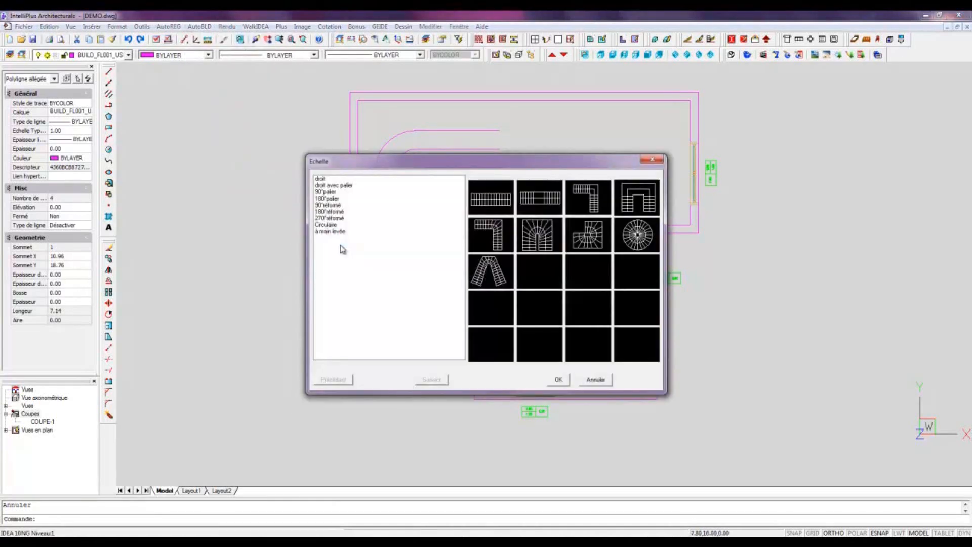
{"action": "left_click", "coordinate": [484, 276]}
{"action": "left_click", "coordinate": [557, 381]}
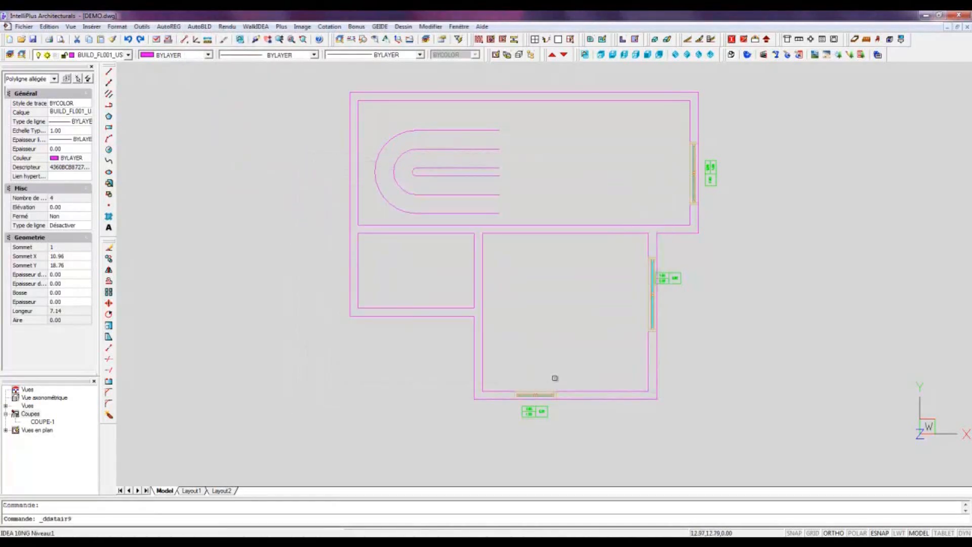
{"action": "key", "text": "Return"}
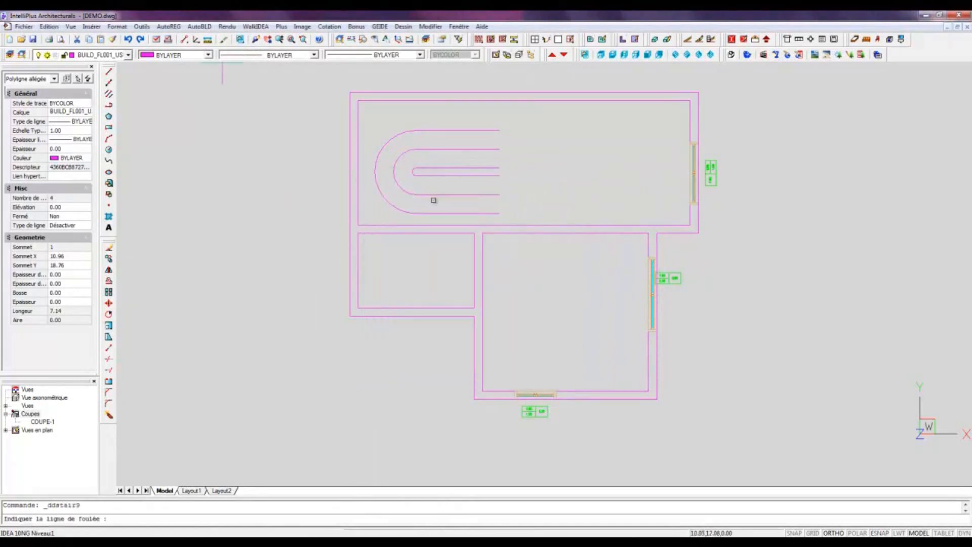
{"action": "left_click", "coordinate": [436, 178]}
{"action": "left_click", "coordinate": [439, 213]}
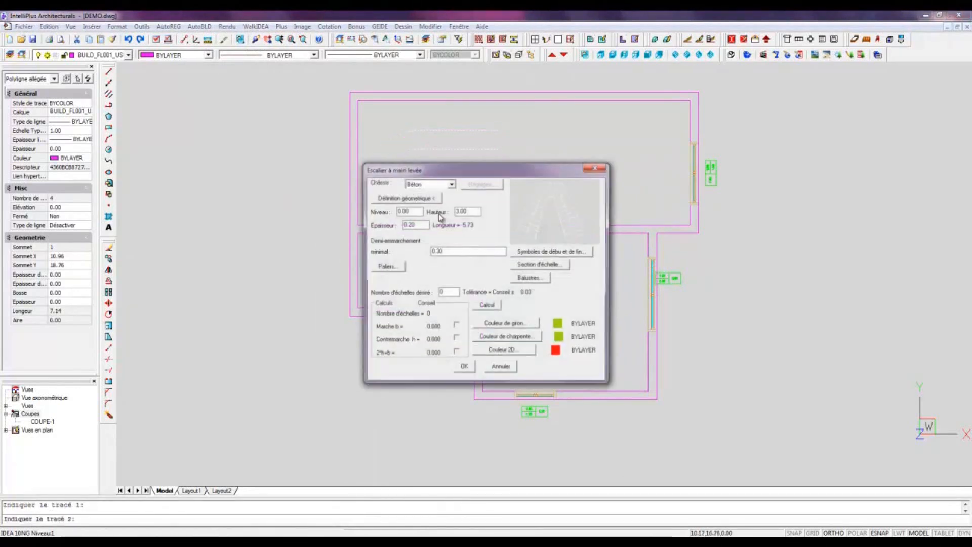
Step: Set the staircase to 16 steps, calculate it, choose blue (5) as its 2D colour and create it
{"action": "left_click", "coordinate": [486, 307]}
{"action": "left_click", "coordinate": [452, 291]}
{"action": "type", "text": "16"}
{"action": "left_click", "coordinate": [484, 306]}
{"action": "left_click", "coordinate": [500, 352]}
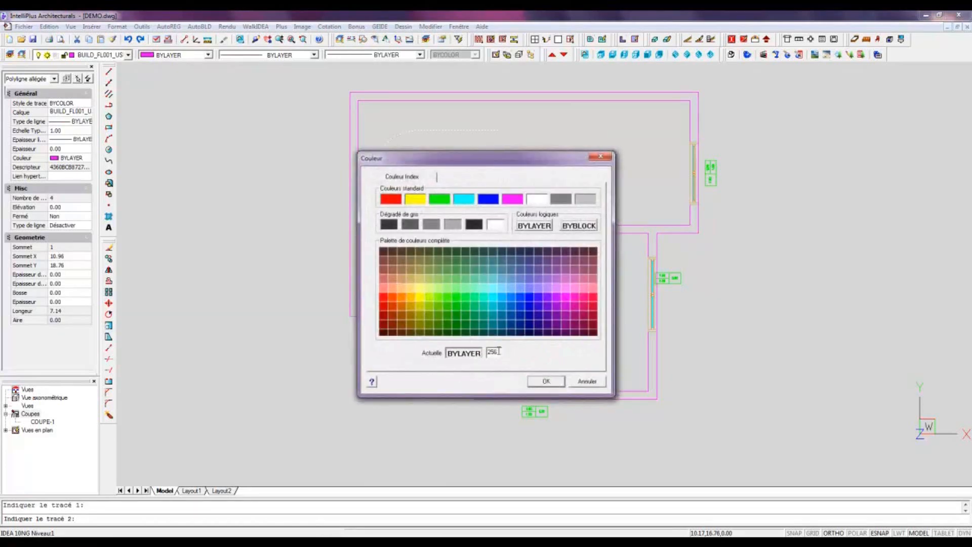
{"action": "left_click", "coordinate": [488, 200]}
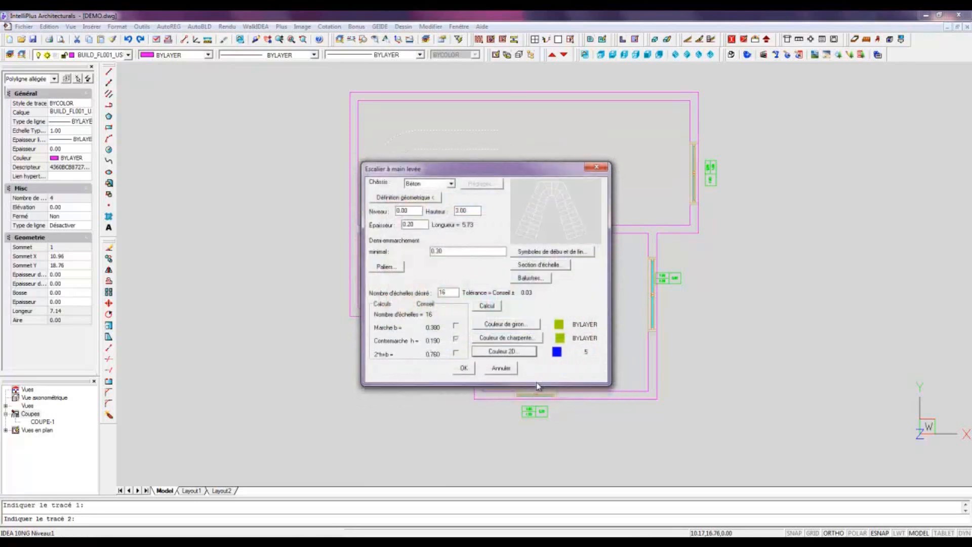
{"action": "left_click", "coordinate": [469, 372]}
Step: Change the staircase's frame to Bois/Métal, with P and R of 0.03 and E of 0.02 in the frame settings
{"action": "left_click", "coordinate": [467, 204]}
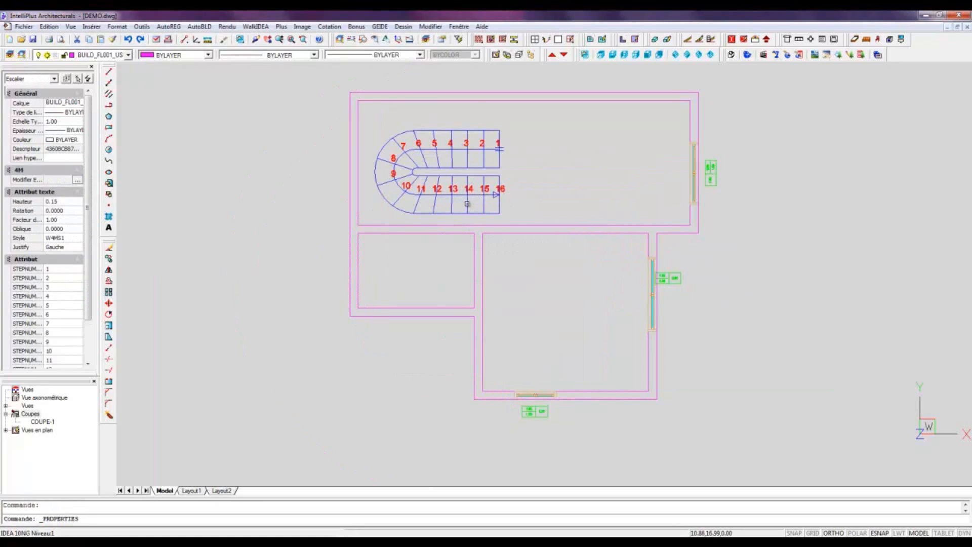
{"action": "double_click", "coordinate": [466, 204]}
{"action": "left_click", "coordinate": [451, 183]}
{"action": "left_click", "coordinate": [440, 200]}
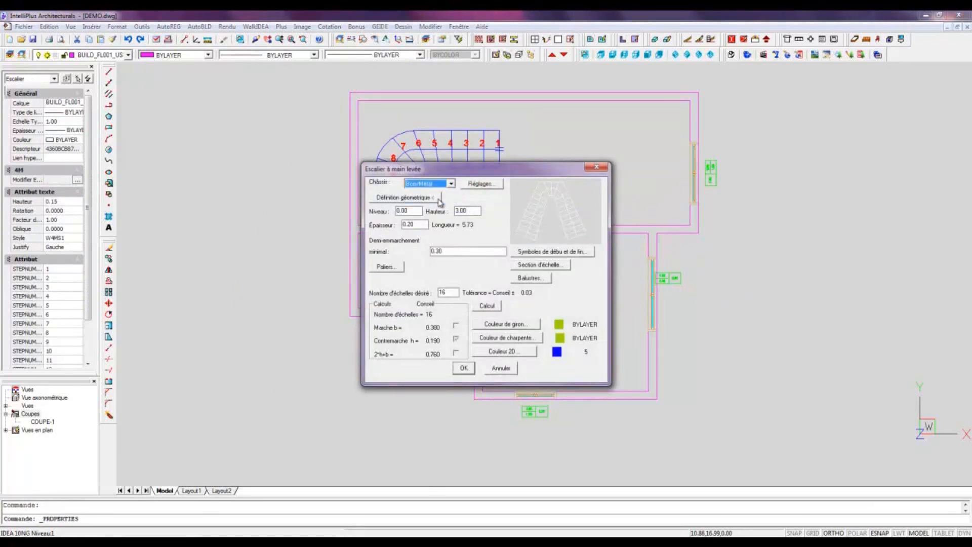
{"action": "left_click", "coordinate": [470, 185]}
{"action": "left_click", "coordinate": [526, 232]}
{"action": "key", "text": "BackSpace"}
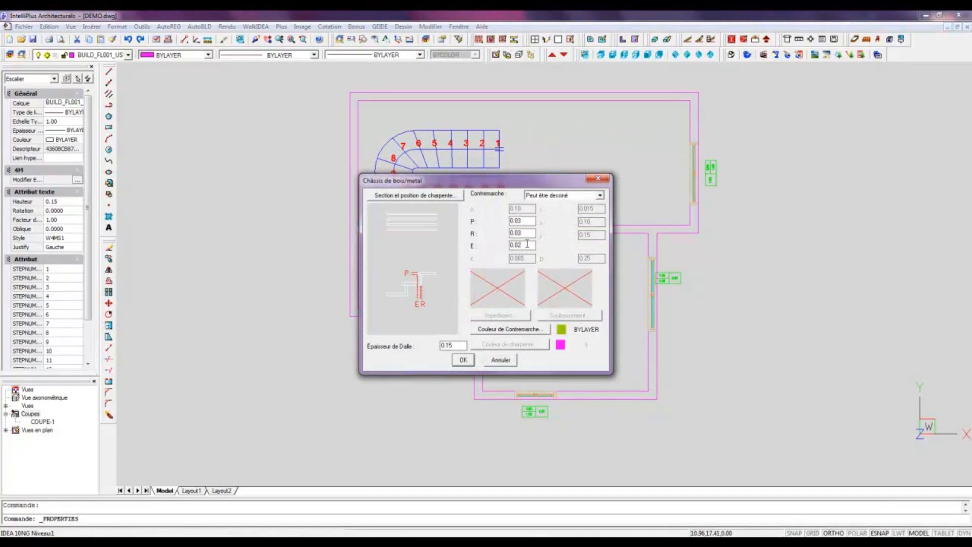
{"action": "left_click", "coordinate": [470, 361]}
{"action": "left_click", "coordinate": [470, 372]}
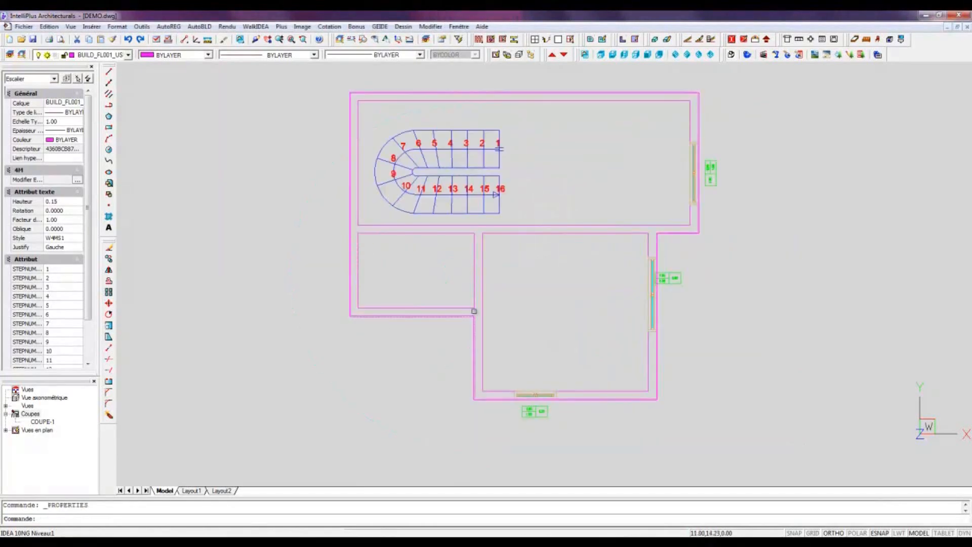
Step: In the level 1 3D view, edit the staircase to use balusters on its left and right edges, with the square profile for the left
{"action": "left_click", "coordinate": [507, 54]}
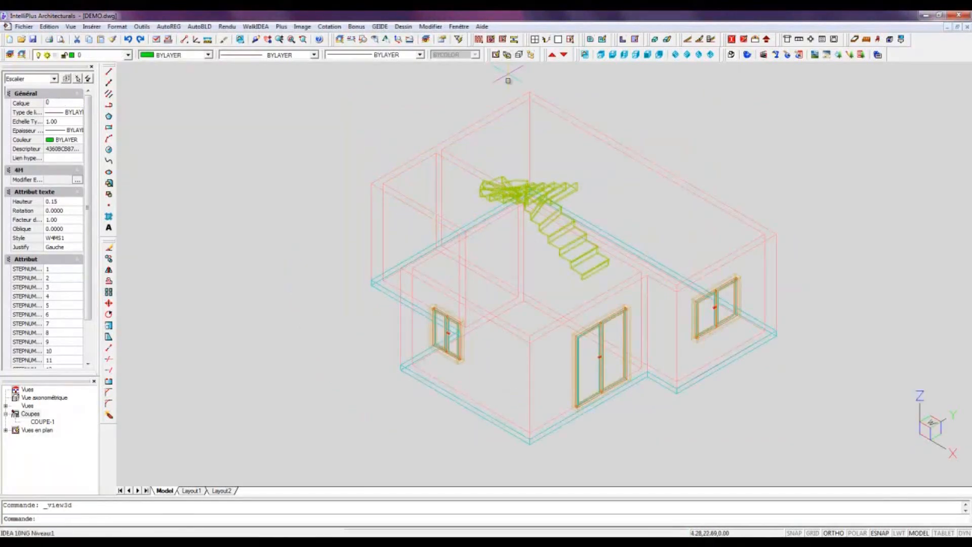
{"action": "double_click", "coordinate": [551, 233]}
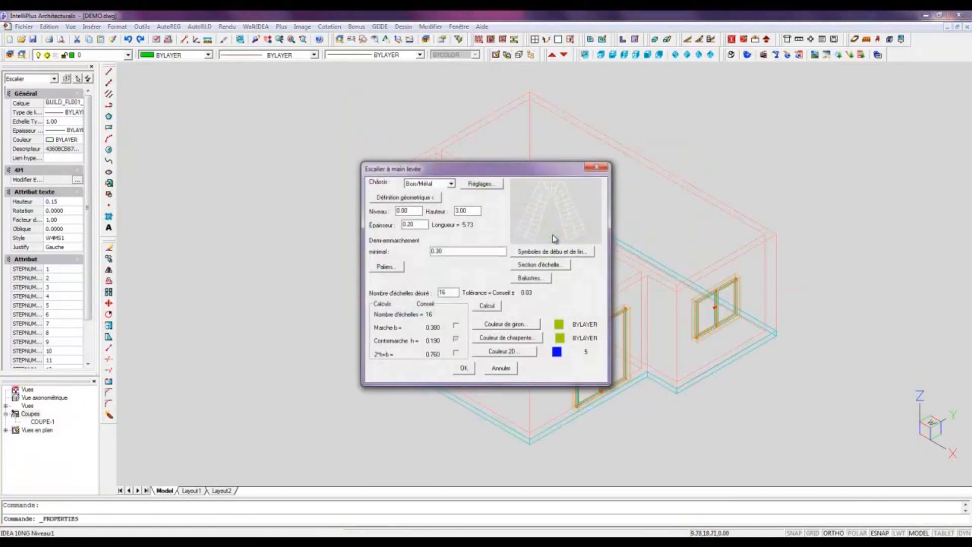
{"action": "left_click", "coordinate": [541, 278]}
{"action": "left_click", "coordinate": [400, 184]}
{"action": "left_click", "coordinate": [397, 206]}
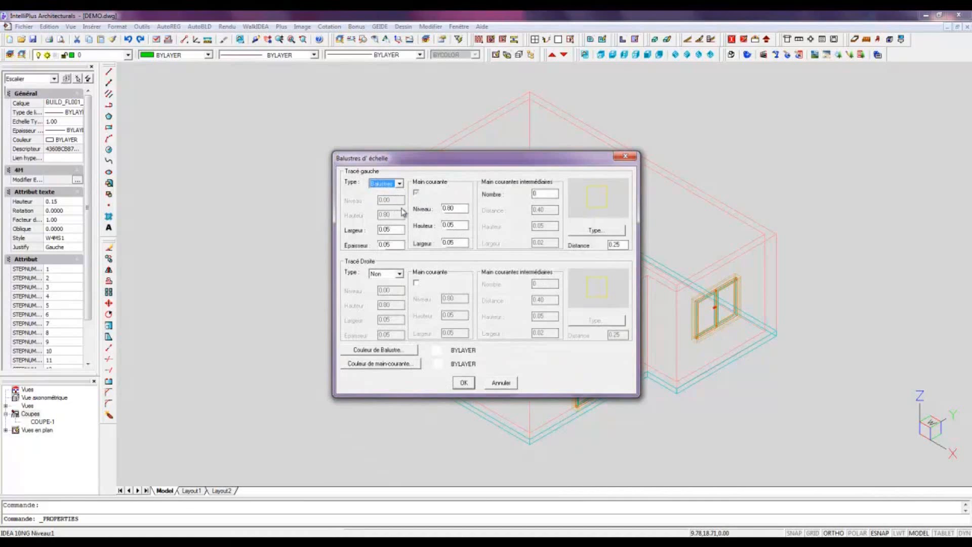
{"action": "left_click", "coordinate": [596, 230]}
{"action": "left_click", "coordinate": [515, 338]}
{"action": "left_click", "coordinate": [399, 274]}
{"action": "left_click", "coordinate": [394, 291]}
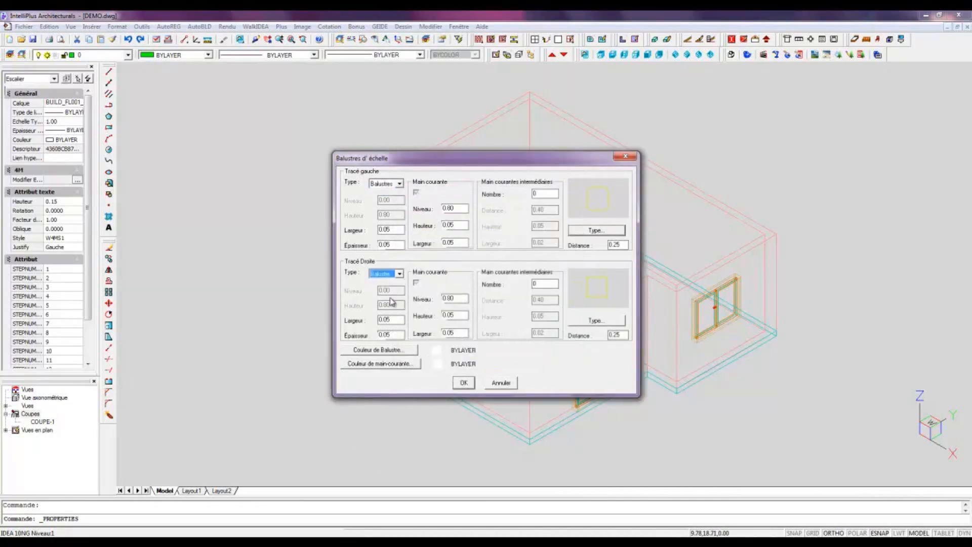
Step: Give the staircase's right railing 2 intermediate handrails at distance 0.30 and a baluster distance of 1.00, and apply the changes
{"action": "double_click", "coordinate": [541, 284]}
{"action": "type", "text": "2"}
{"action": "left_click", "coordinate": [551, 300]}
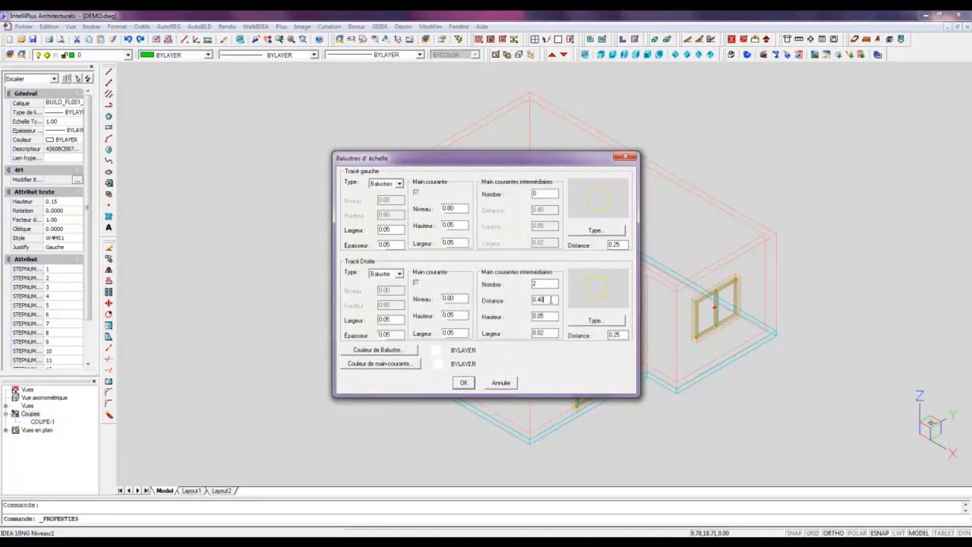
{"action": "left_click", "coordinate": [571, 316]}
{"action": "left_click", "coordinate": [508, 336]}
{"action": "double_click", "coordinate": [623, 335]}
{"action": "type", "text": "1"}
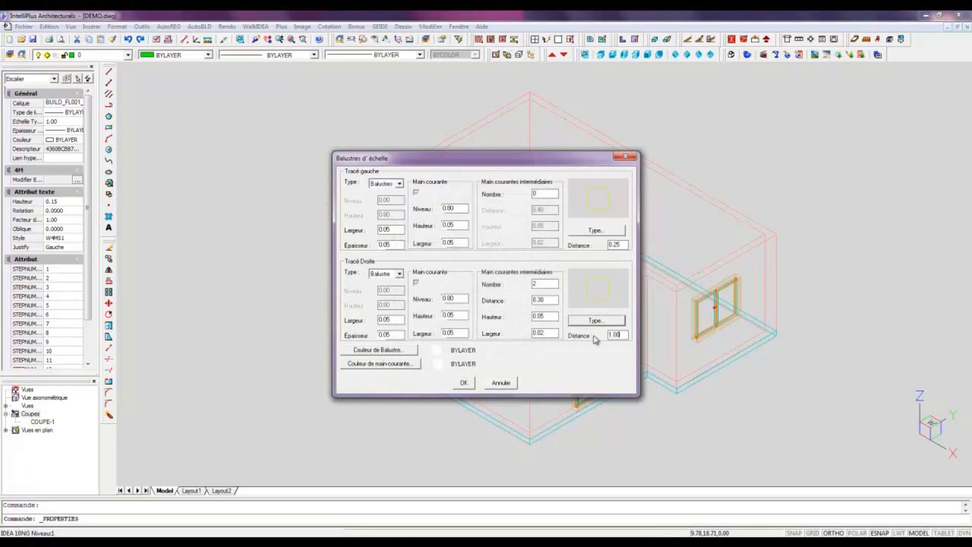
{"action": "left_click", "coordinate": [464, 383]}
{"action": "left_click", "coordinate": [463, 367]}
Step: On level 2, start a new railing and choose the baluster design with a single post and horizontal bars
{"action": "left_click", "coordinate": [552, 54]}
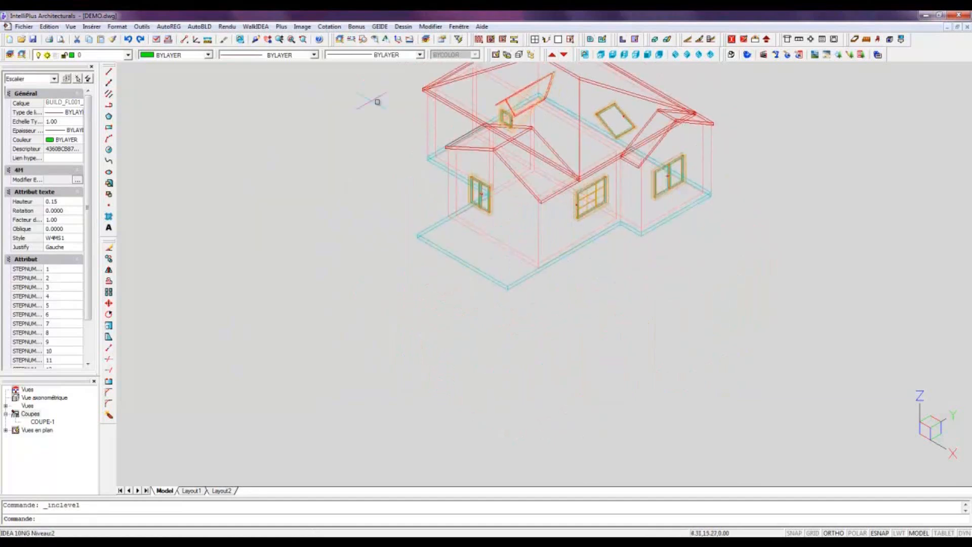
{"action": "left_click", "coordinate": [199, 26]}
{"action": "mouse_move", "coordinate": [238, 158]}
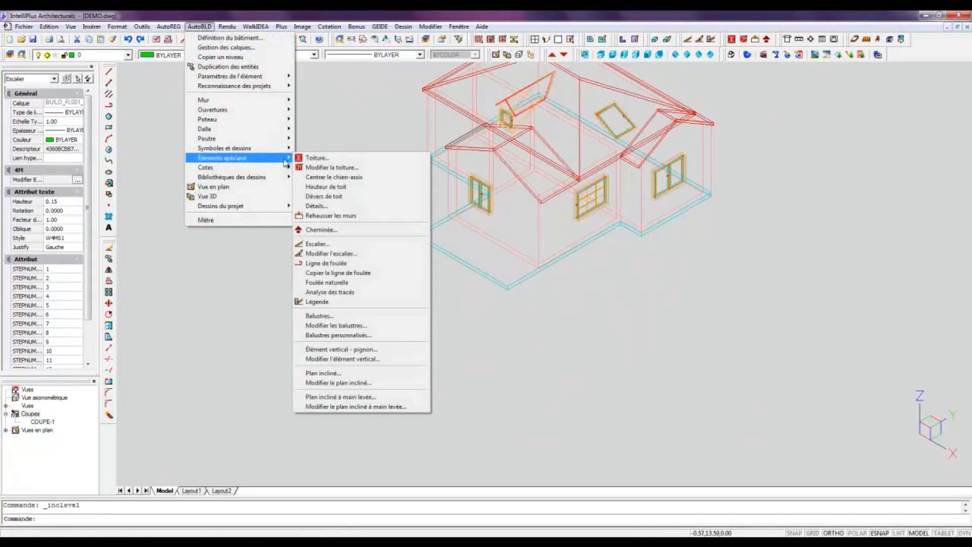
{"action": "left_click", "coordinate": [341, 316]}
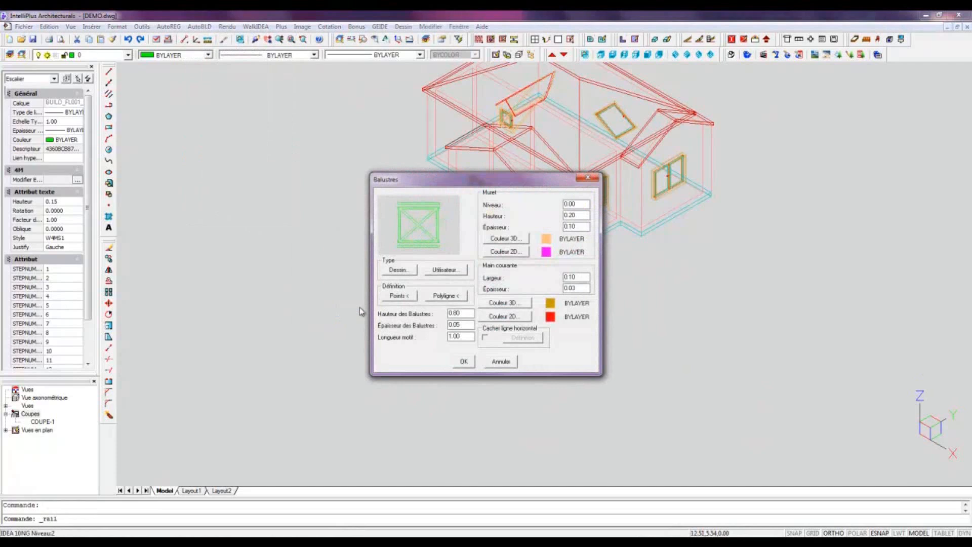
{"action": "left_click", "coordinate": [389, 273]}
{"action": "left_click", "coordinate": [421, 274]}
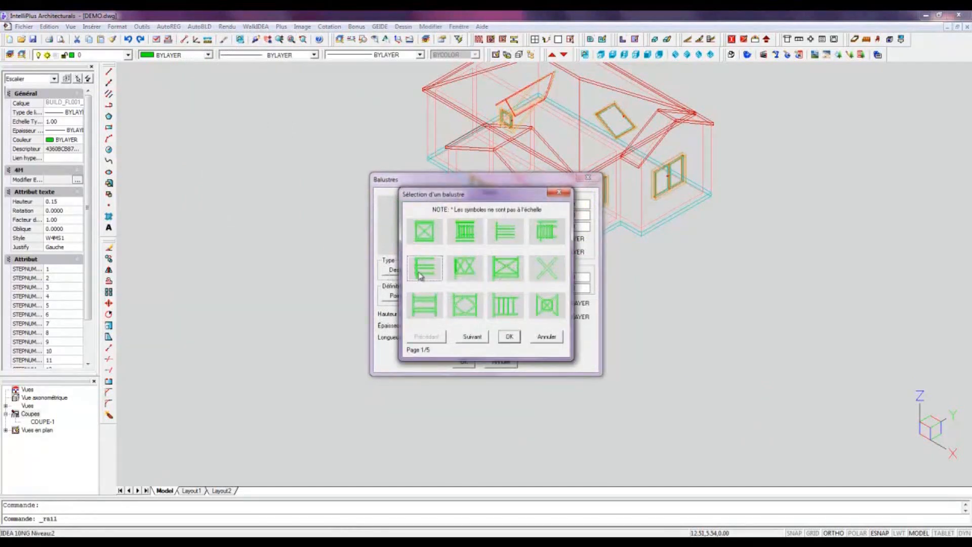
{"action": "left_click", "coordinate": [508, 336]}
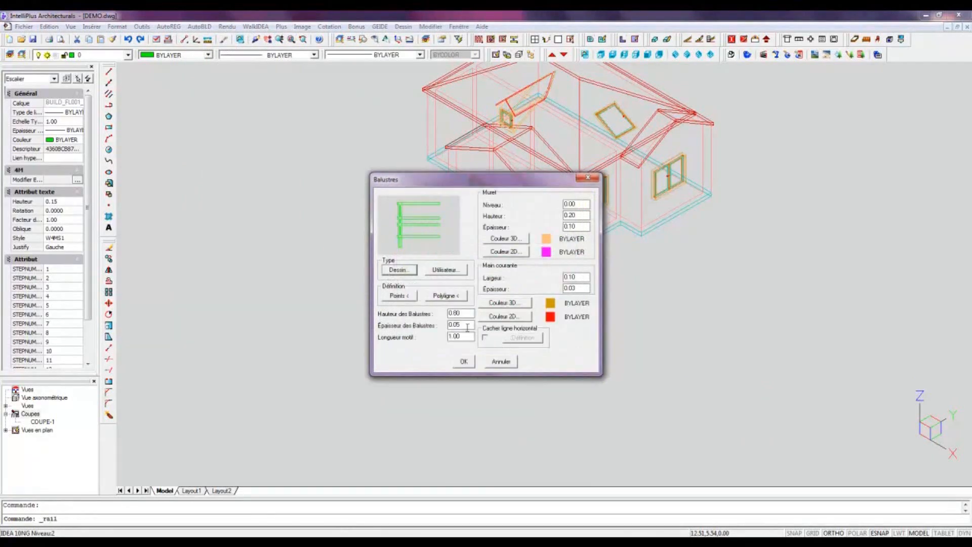
Step: Create the railing by points along the three open edges of the projecting balcony slab, oriented towards the house
{"action": "left_click", "coordinate": [399, 295]}
{"action": "left_click", "coordinate": [510, 287]}
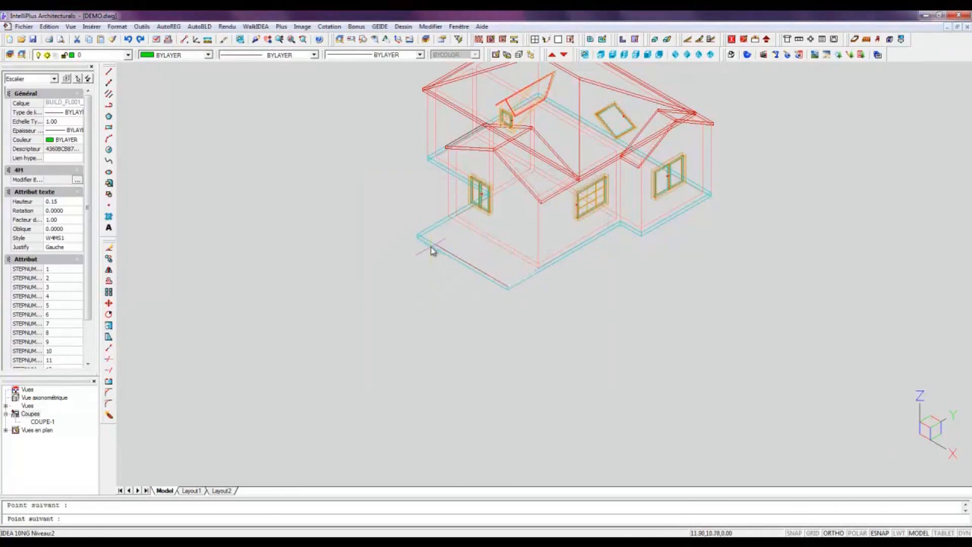
{"action": "left_click", "coordinate": [416, 236]}
{"action": "left_click", "coordinate": [448, 219]}
{"action": "key", "text": "Return"}
{"action": "left_click", "coordinate": [487, 238]}
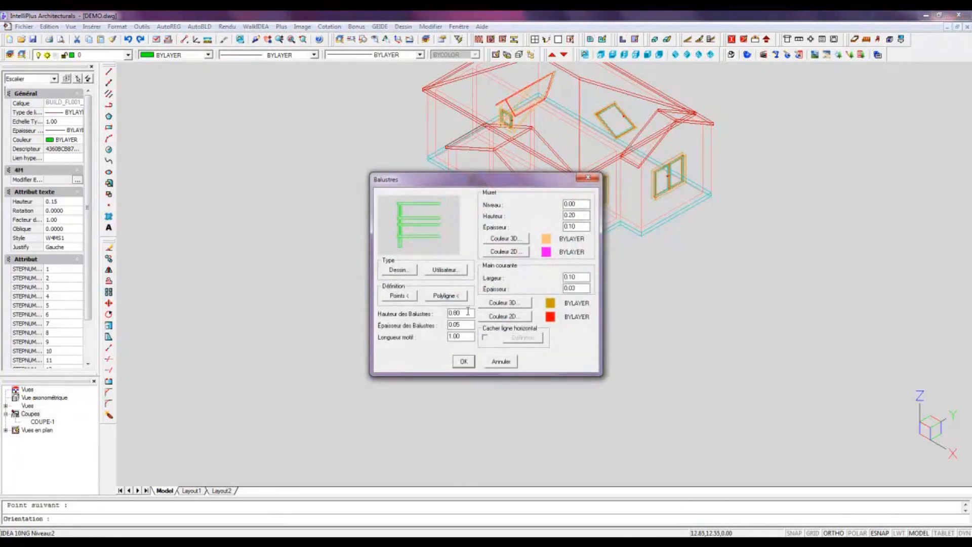
{"action": "left_click", "coordinate": [463, 361]}
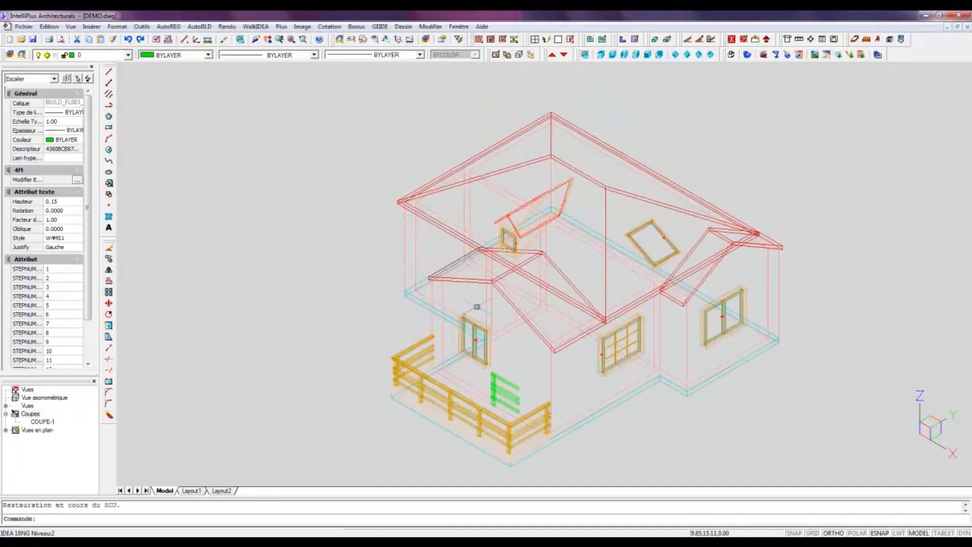
Step: On the level 1 plan, insert a sofa from the 3D living-room furniture in front of the lower room's east window, rotated 270°
{"action": "left_click", "coordinate": [495, 55]}
{"action": "left_click", "coordinate": [564, 55]}
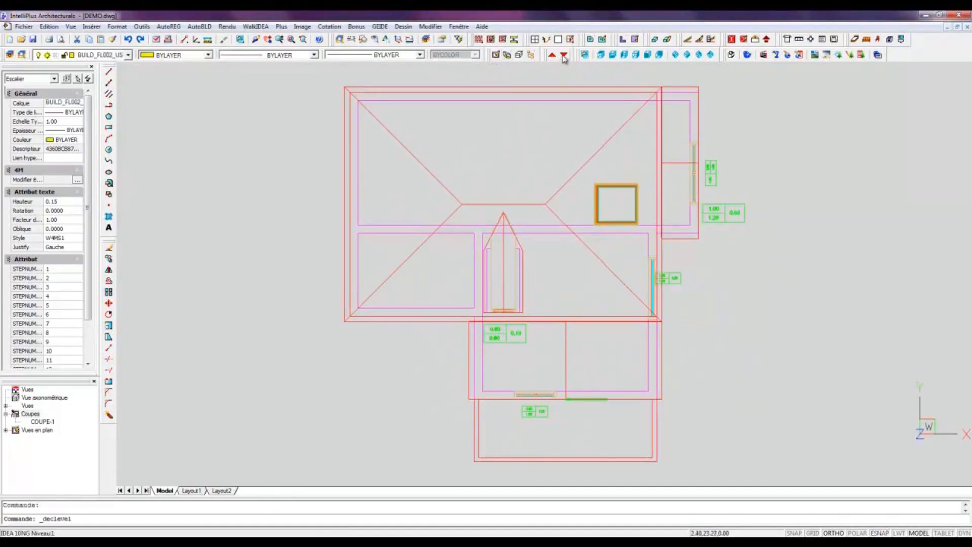
{"action": "left_click", "coordinate": [200, 26]}
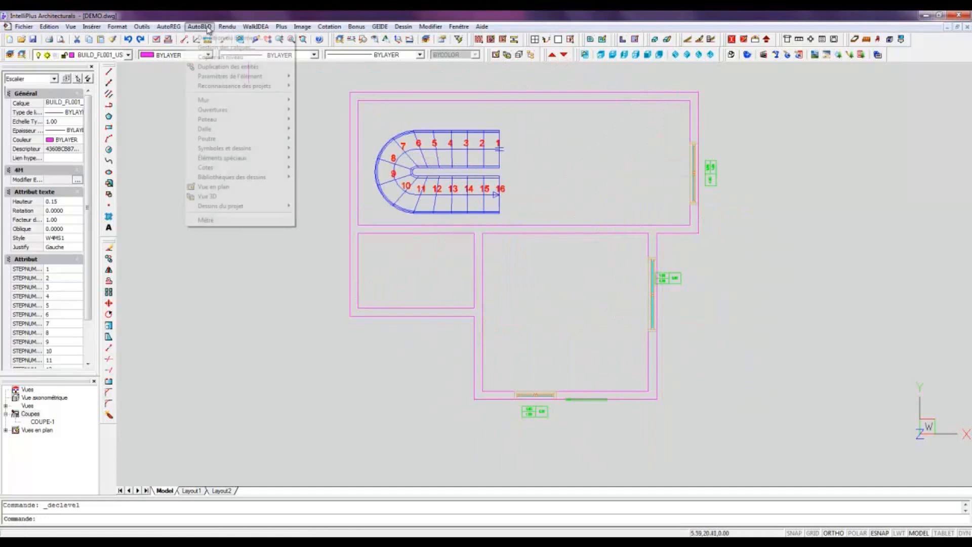
{"action": "mouse_move", "coordinate": [254, 148]}
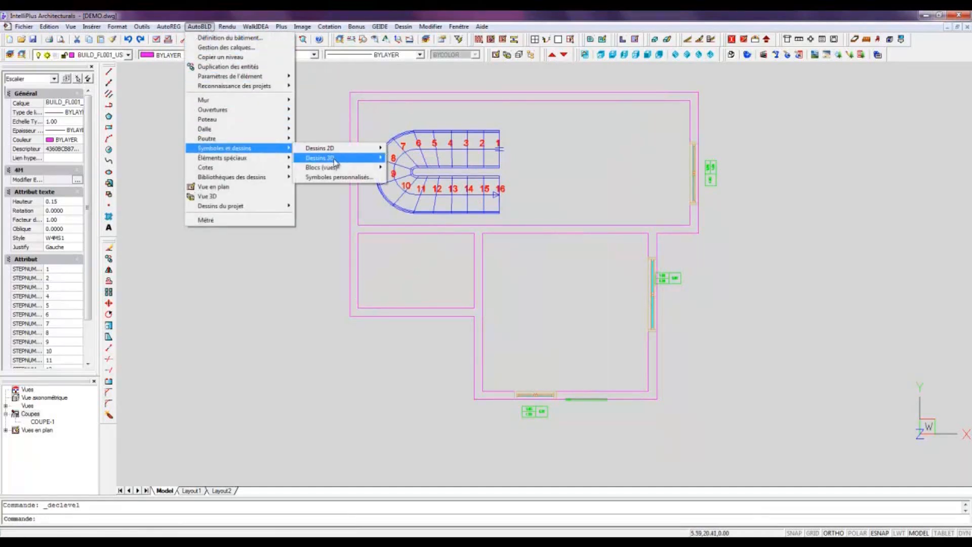
{"action": "mouse_move", "coordinate": [335, 158]}
{"action": "left_click", "coordinate": [418, 178]}
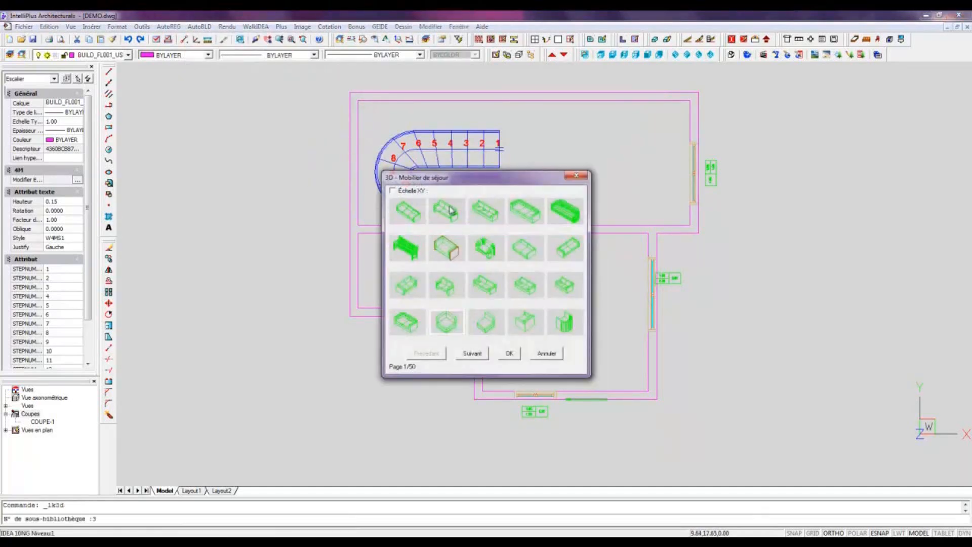
{"action": "left_click", "coordinate": [506, 350]}
{"action": "left_click", "coordinate": [633, 250]}
{"action": "left_click", "coordinate": [632, 289]}
Step: Scale the sofa to 0.80 in X and 1.4 in Y, and move it closer to the east wall
{"action": "left_click", "coordinate": [625, 279]}
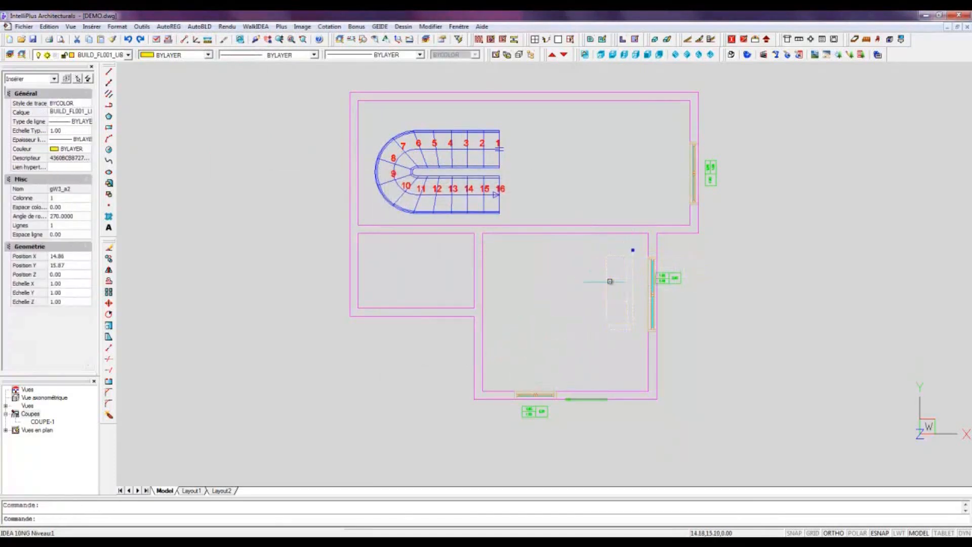
{"action": "left_click", "coordinate": [70, 286]}
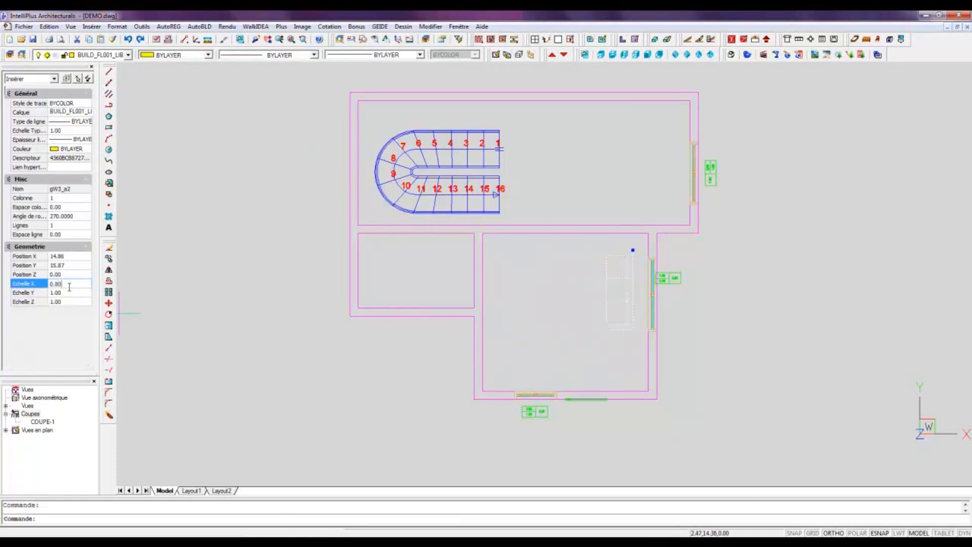
{"action": "type", "text": "0.80"}
{"action": "left_click", "coordinate": [71, 292]}
{"action": "type", "text": "1.4"}
{"action": "key", "text": "Tab"}
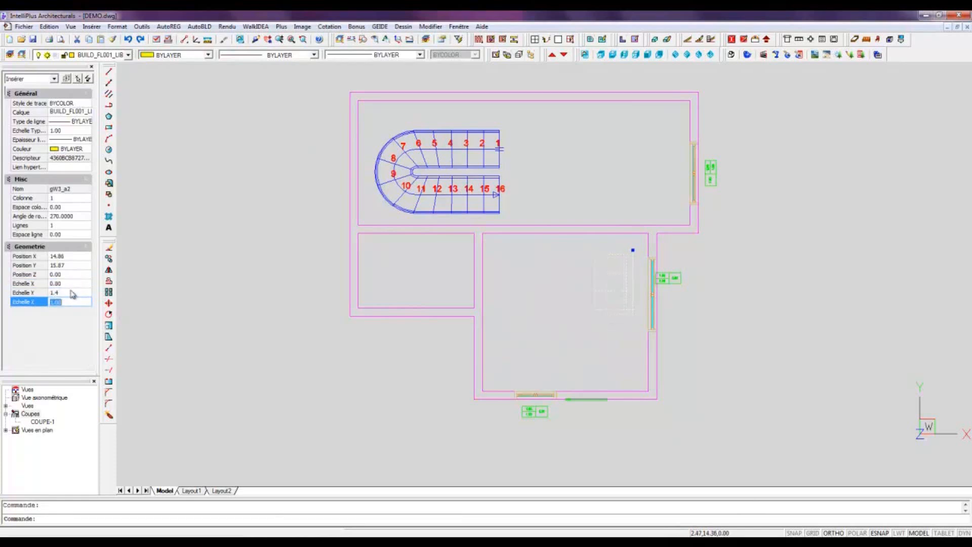
{"action": "left_click", "coordinate": [633, 249]}
{"action": "key", "text": "Escape"}
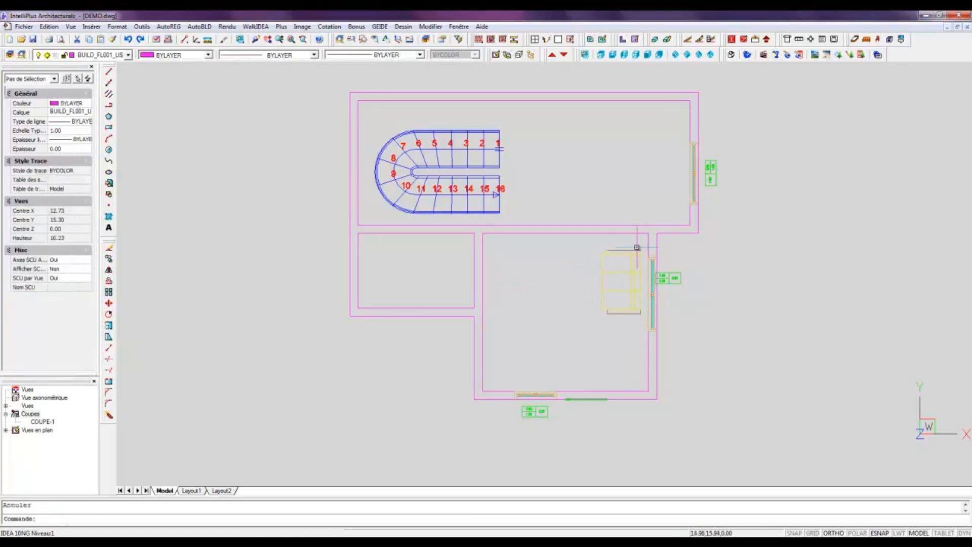
Step: Show the whole building in 3D and start its shaded display
{"action": "left_click", "coordinate": [518, 55]}
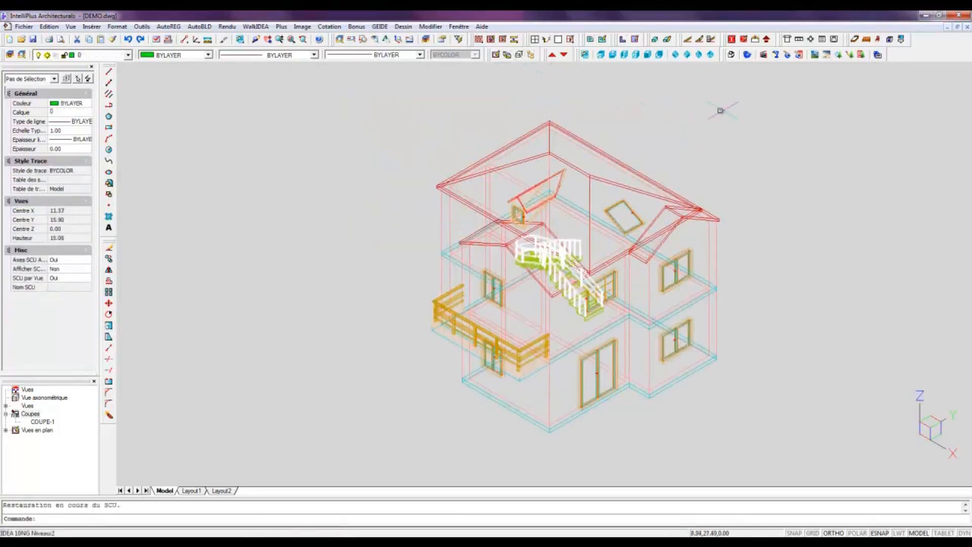
{"action": "left_click", "coordinate": [748, 55]}
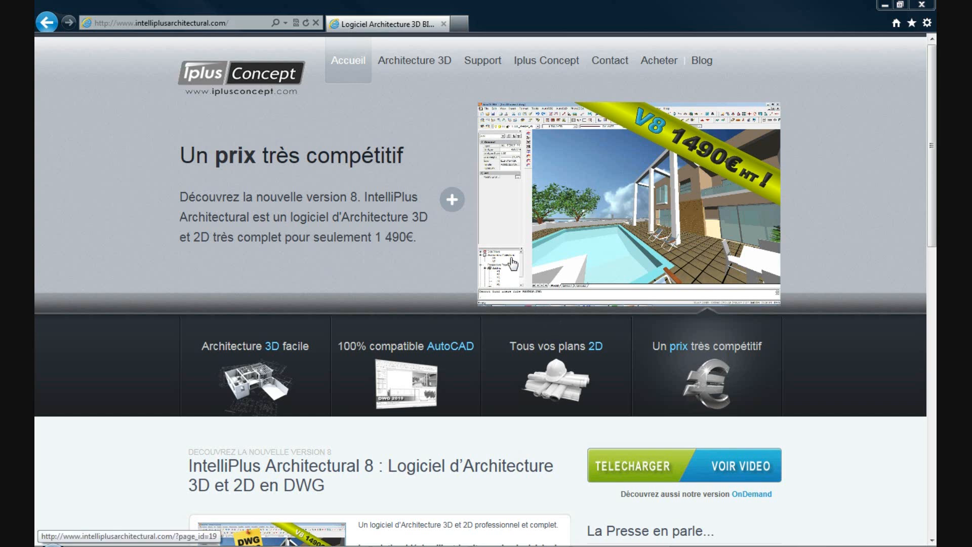
Step: On the IntelliPlus Architectural website in the browser, view the support page, the Maison 3D example project and the contact page
{"action": "left_click", "coordinate": [488, 65]}
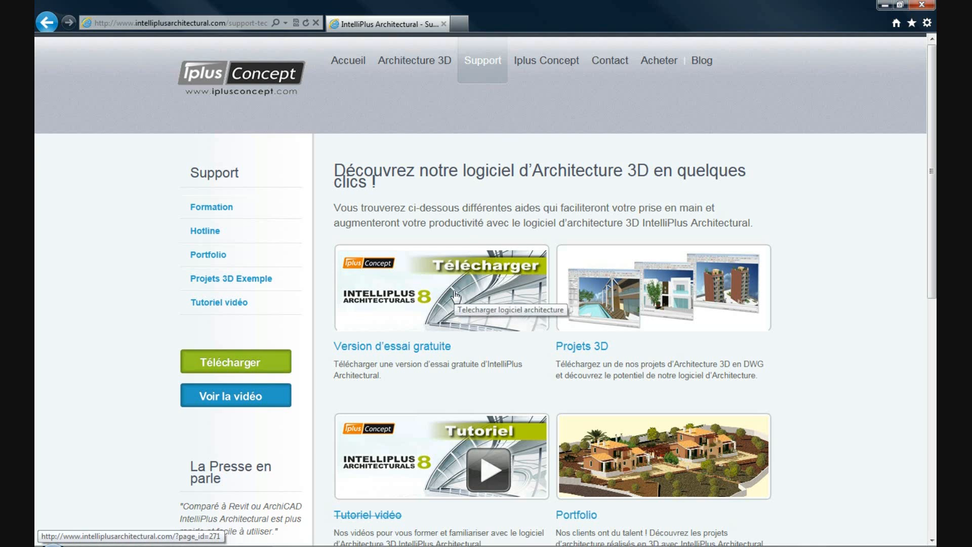
{"action": "left_click", "coordinate": [587, 298]}
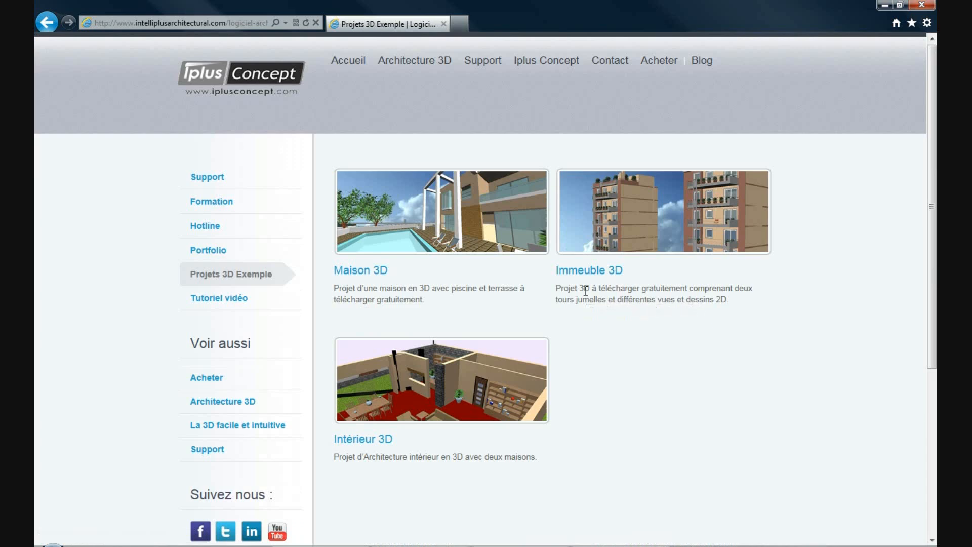
{"action": "left_click", "coordinate": [493, 229]}
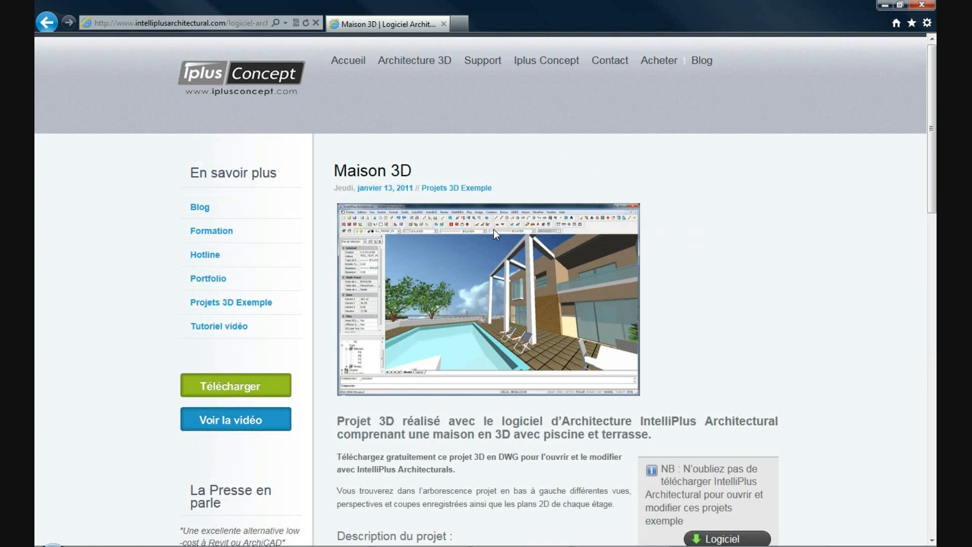
{"action": "left_click", "coordinate": [612, 65]}
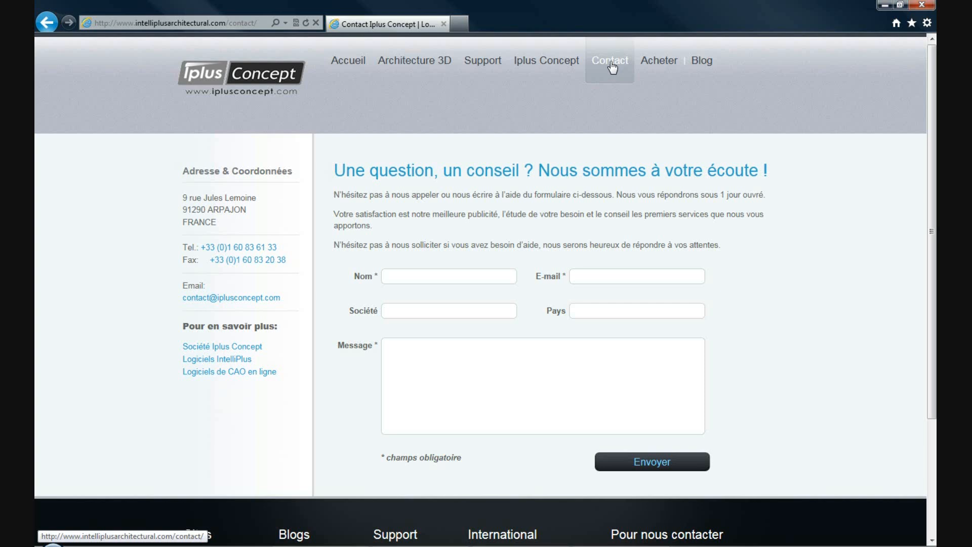